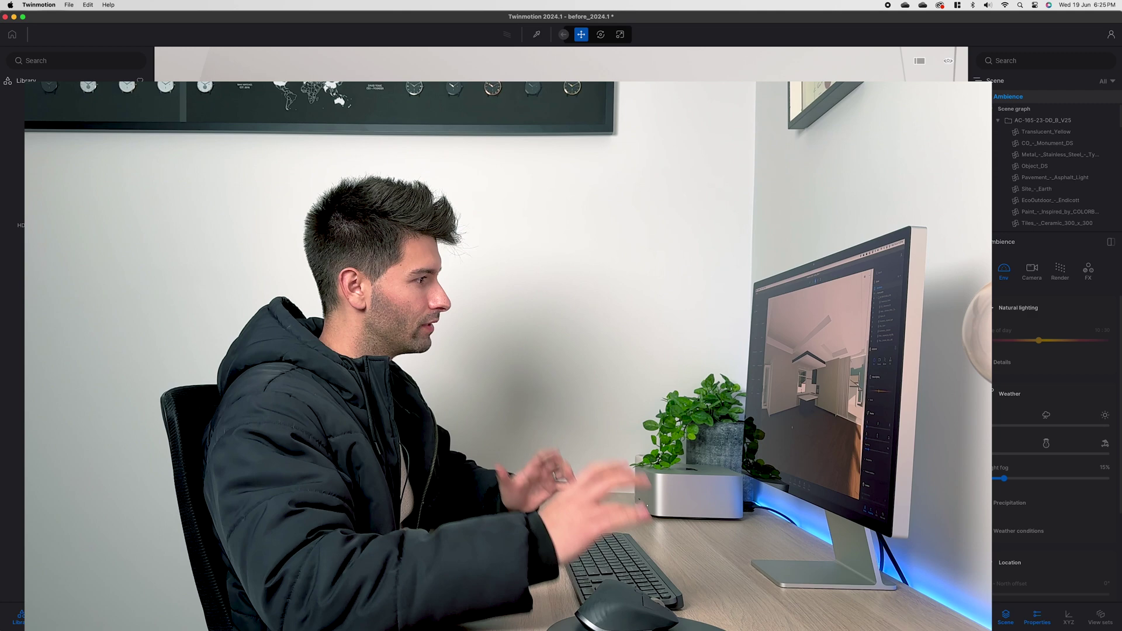
Step: Frame the kitchen island with the rear window and tall cabinetry from inside the room as a media image
key("s")
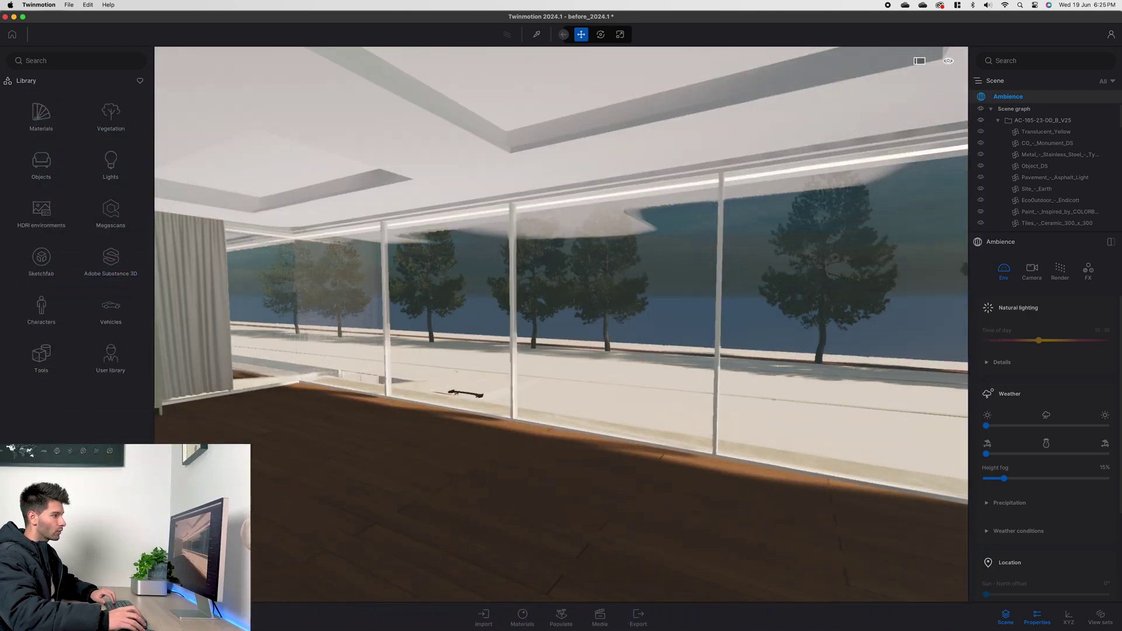
right_click_drag(561, 324, 877, 325)
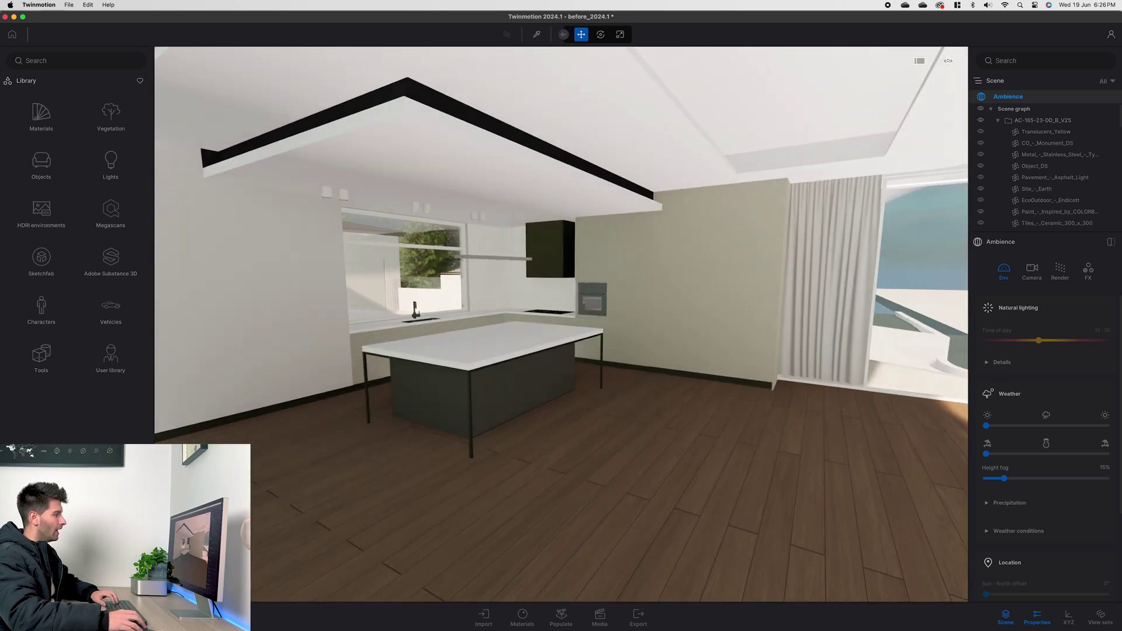
key("d")
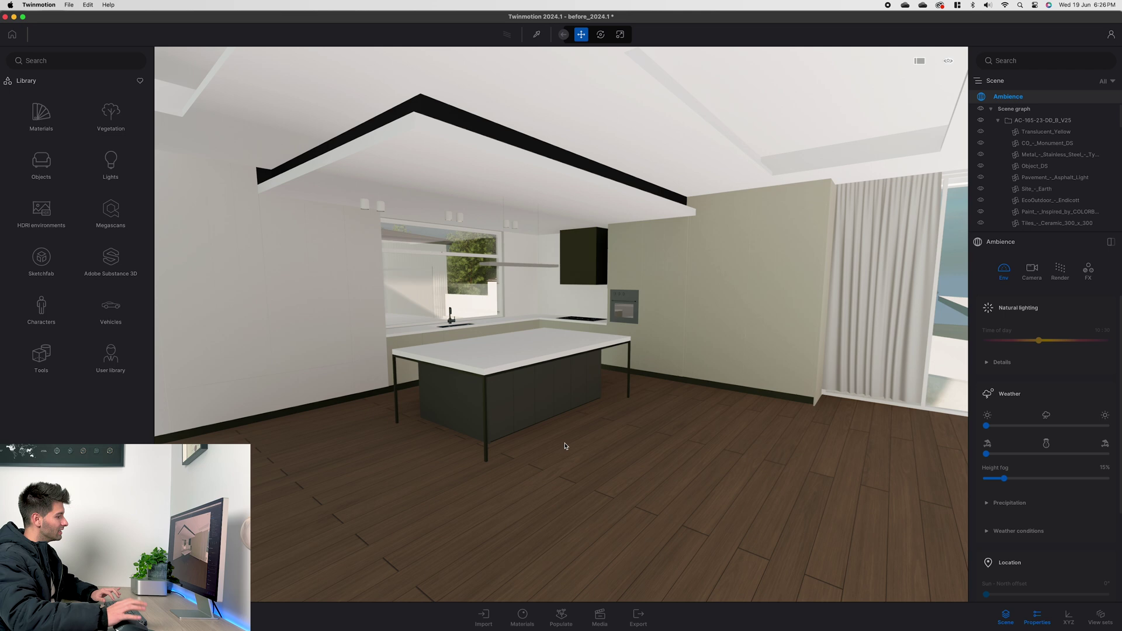
key("a")
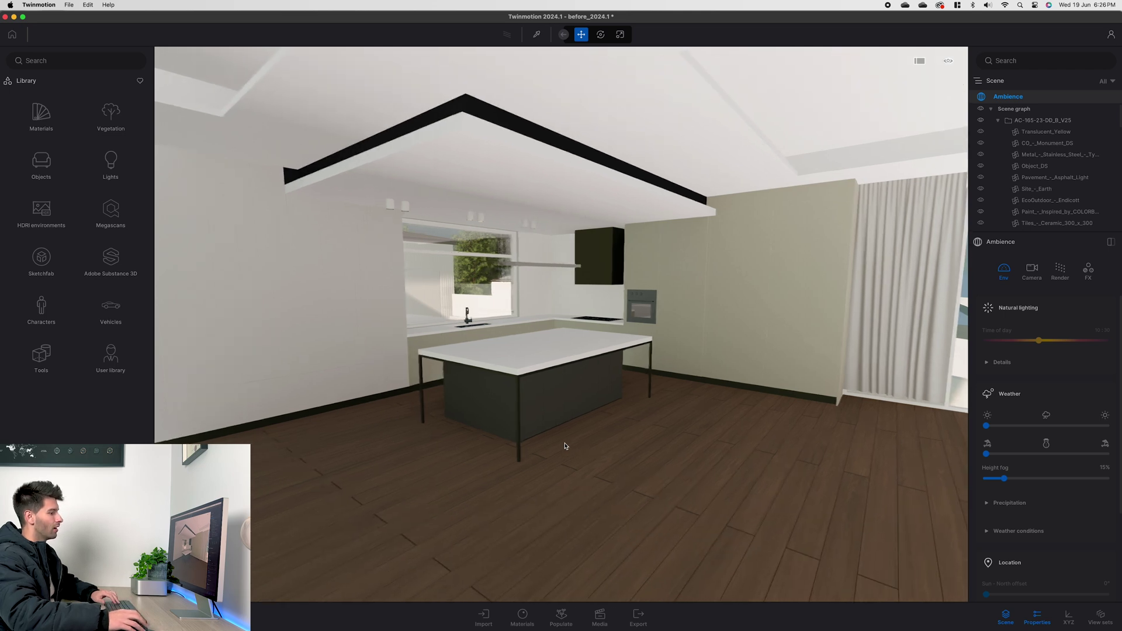
left_click(601, 614)
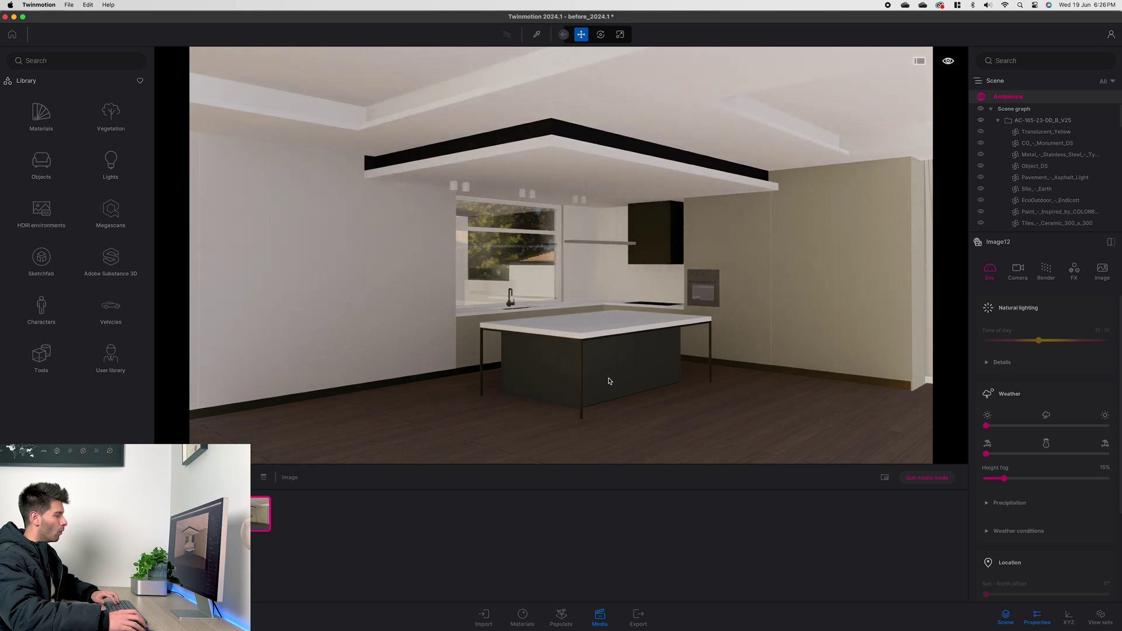
key("d")
key("q")
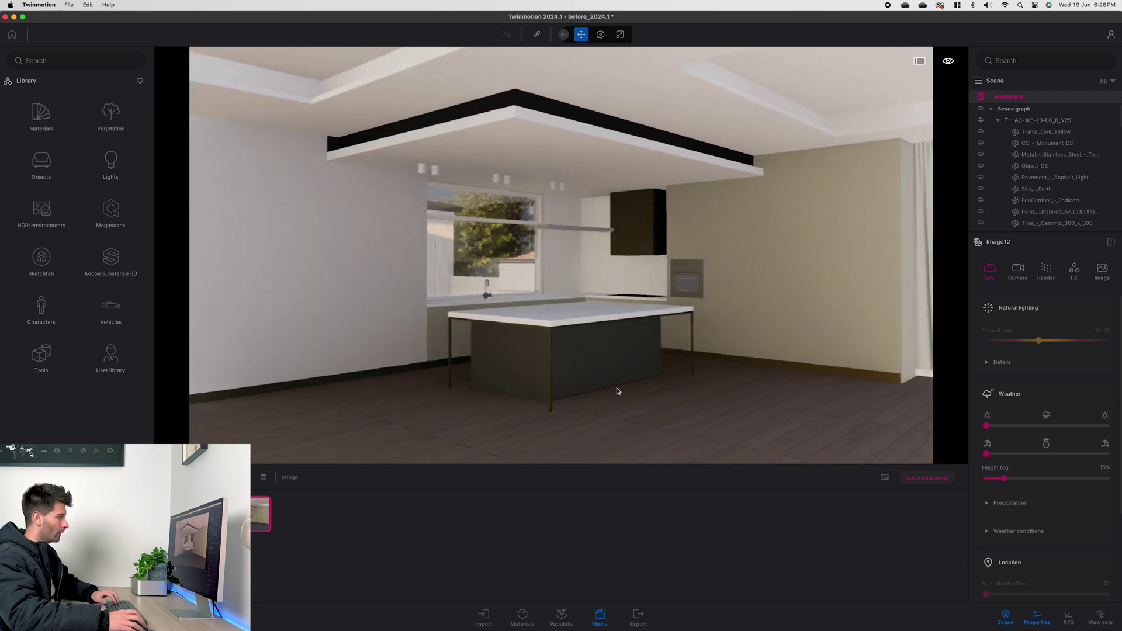
key("a")
mouse_move(643, 390)
right_mouse_down()
mouse_move(671, 389)
mouse_move(626, 397)
right_mouse_up()
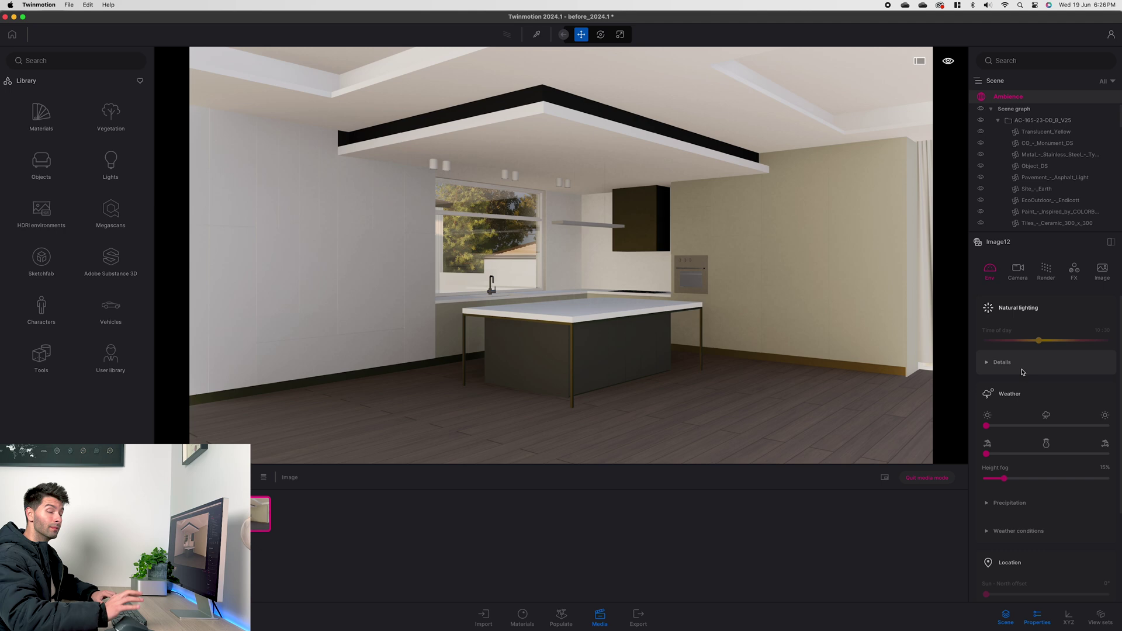
Step: Switch the image's HDRI environment from Skydome to Backdrop HDRI and choose the autumn_field_4k map
scroll(1021, 373, "down", 2)
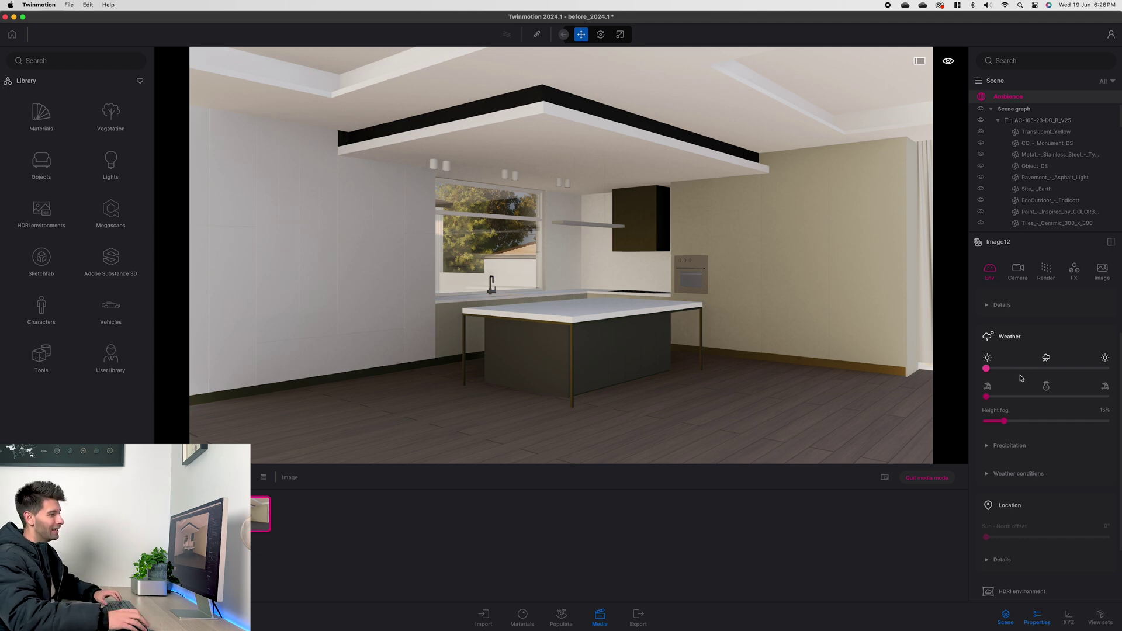
scroll(1021, 378, "down", 3)
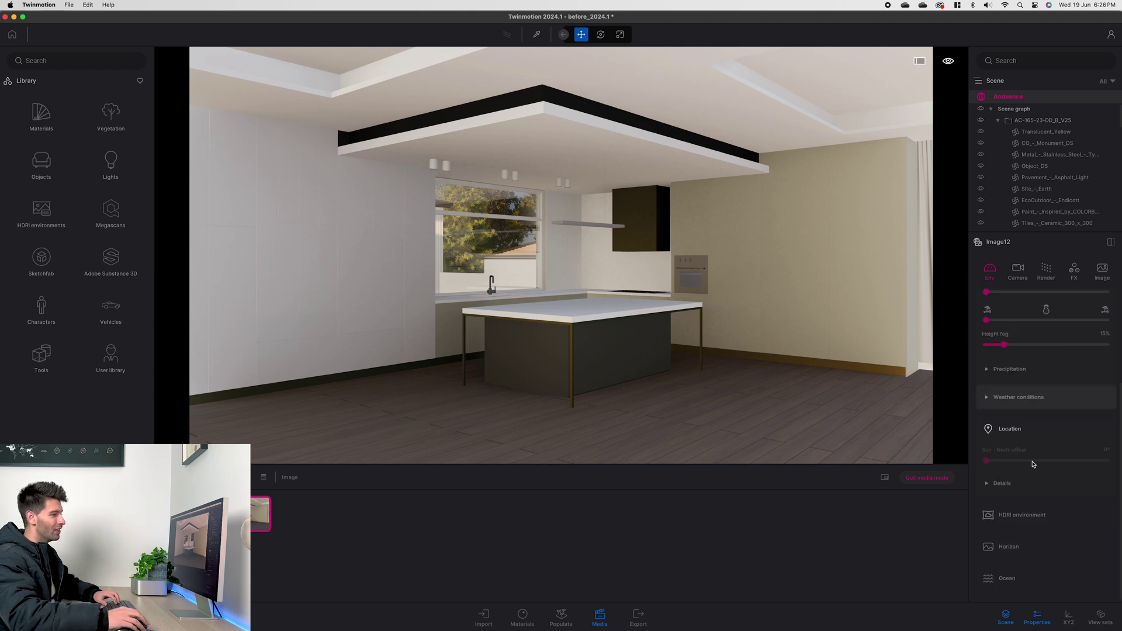
left_click(1020, 516)
scroll(1020, 517, "down", 3)
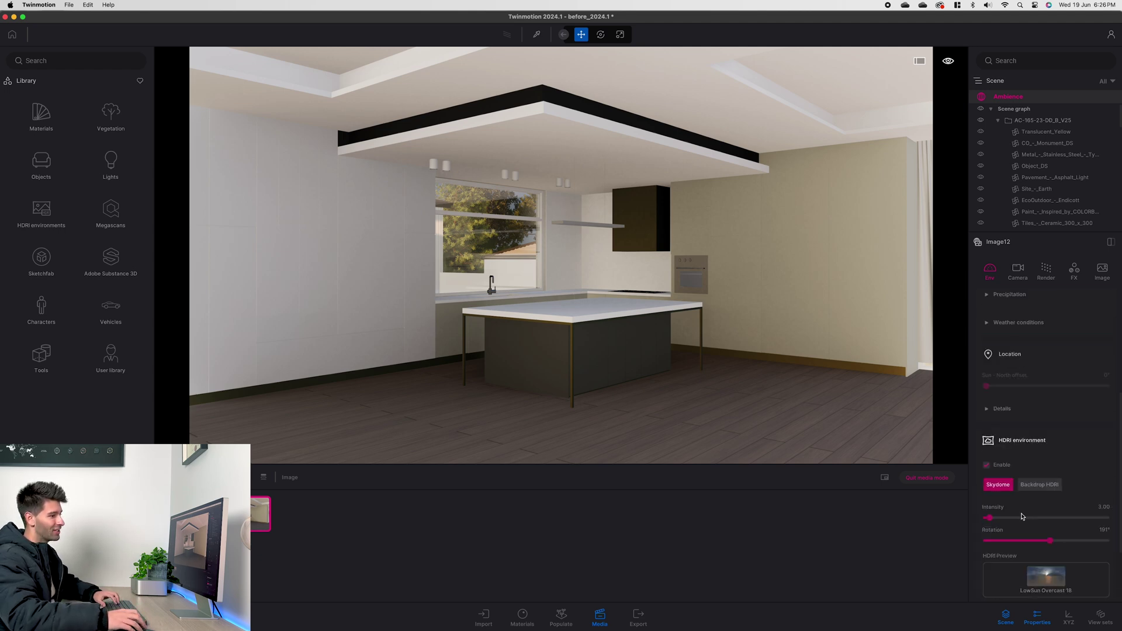
left_click(1040, 485)
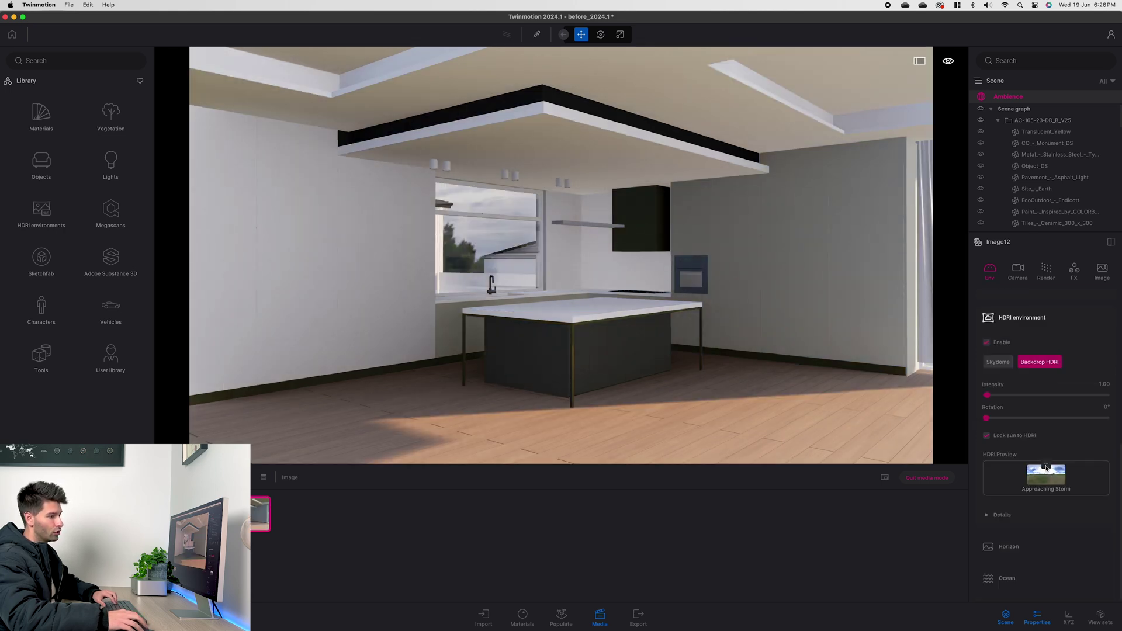
left_click(1046, 468)
left_click(1007, 428)
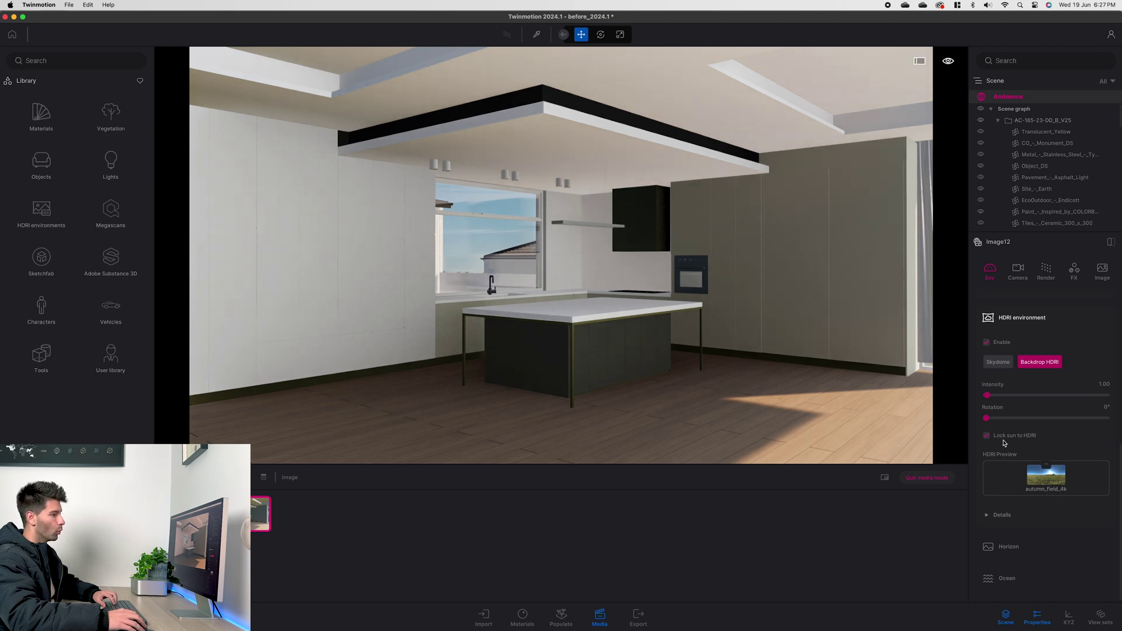
Step: Check the sunlight through the glazed wall, restore the saved kitchen view, and set the HDRI rotation to 322°
right_click_drag(723, 388, 999, 388)
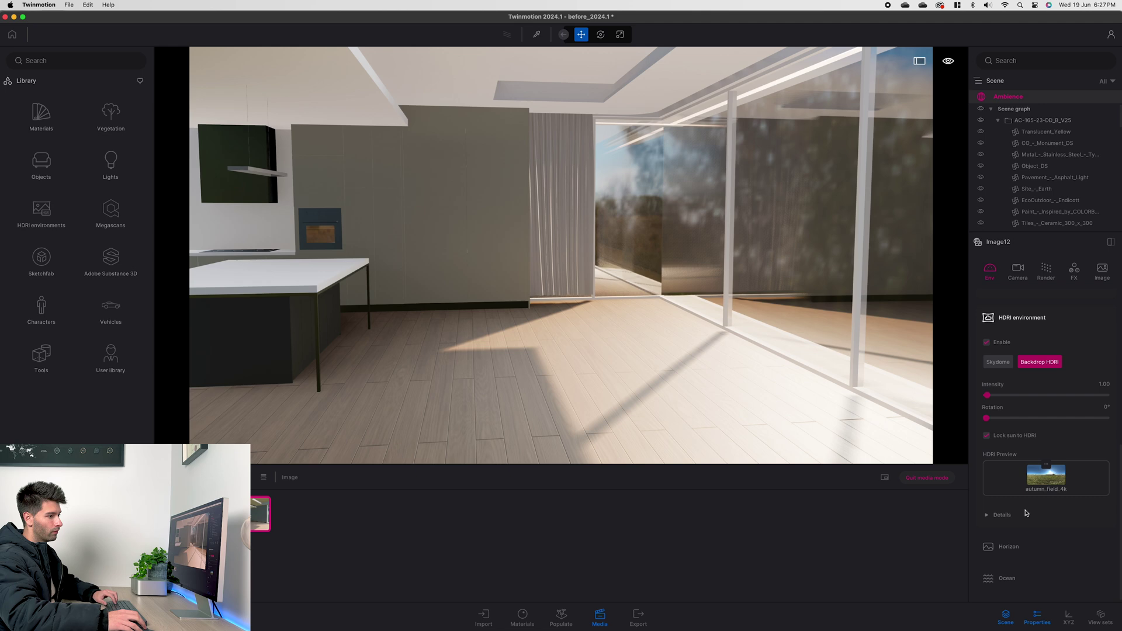
left_click(261, 521)
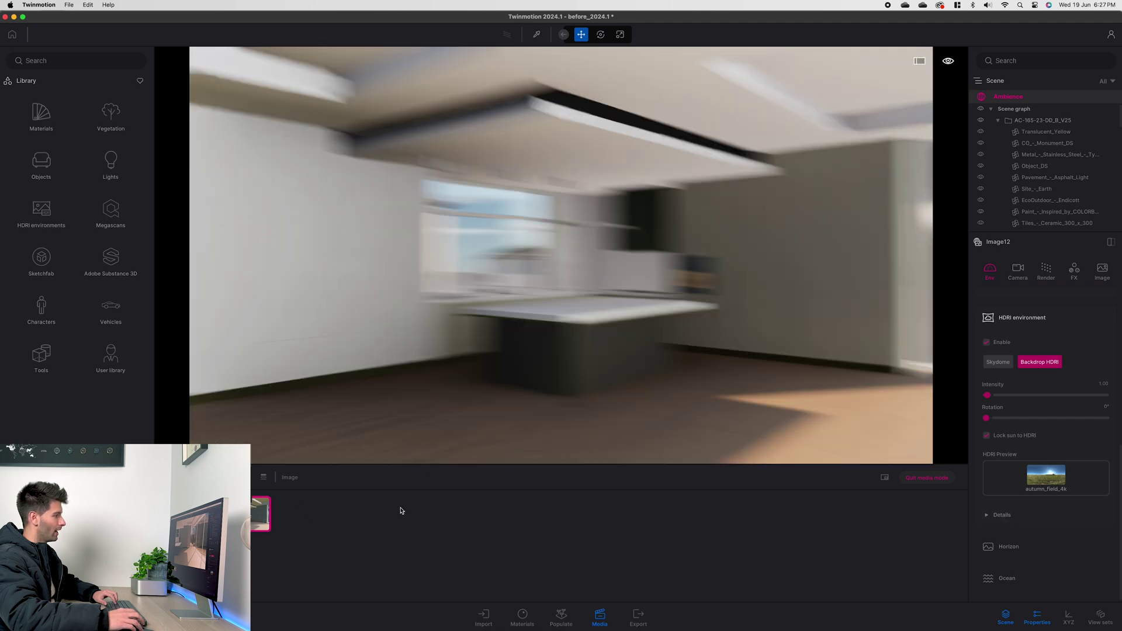
left_click_drag(987, 418, 1094, 417)
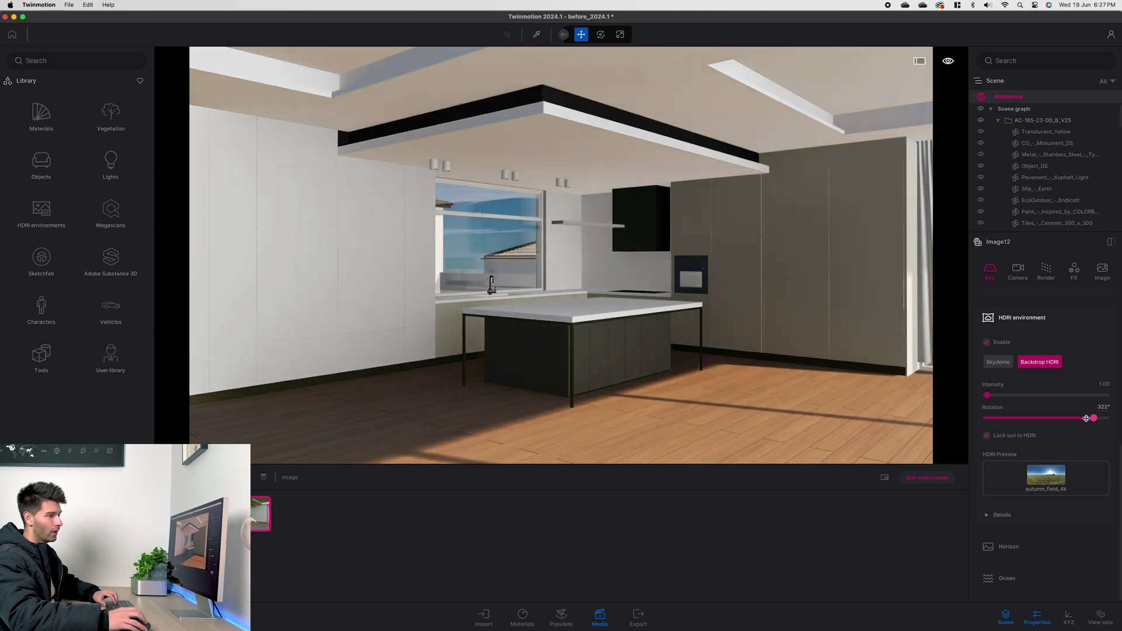
Step: Set the backdrop HDRI's size to 500 m in its detailed positioning settings
left_click(1042, 509)
scroll(1041, 510, "down", 1)
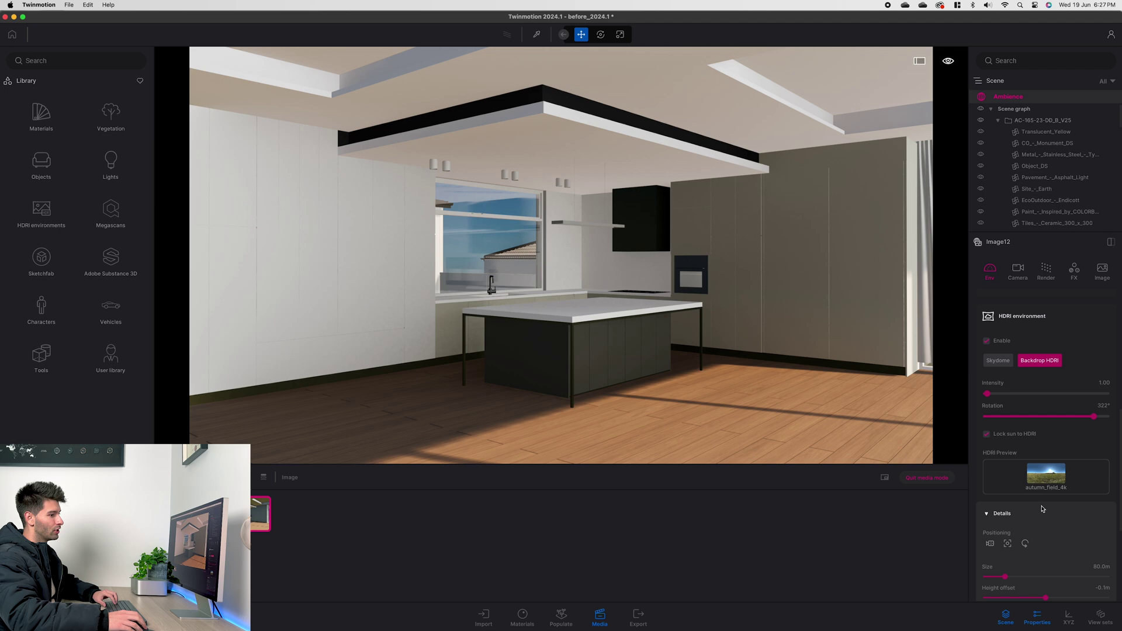
scroll(1041, 510, "down", 1)
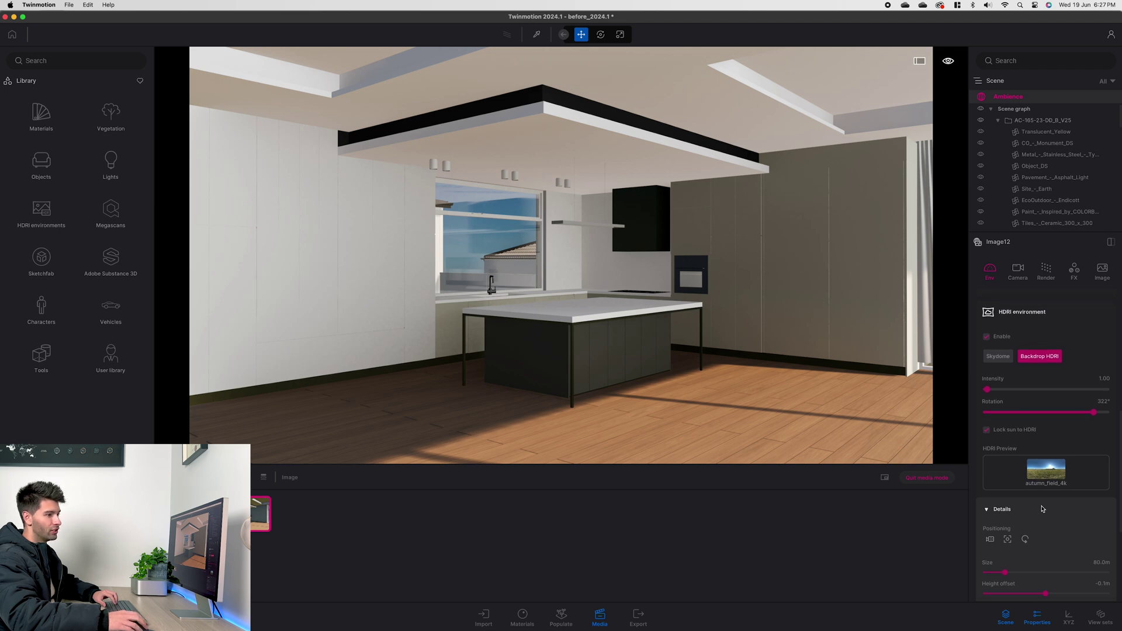
scroll(1041, 509, "down", 2)
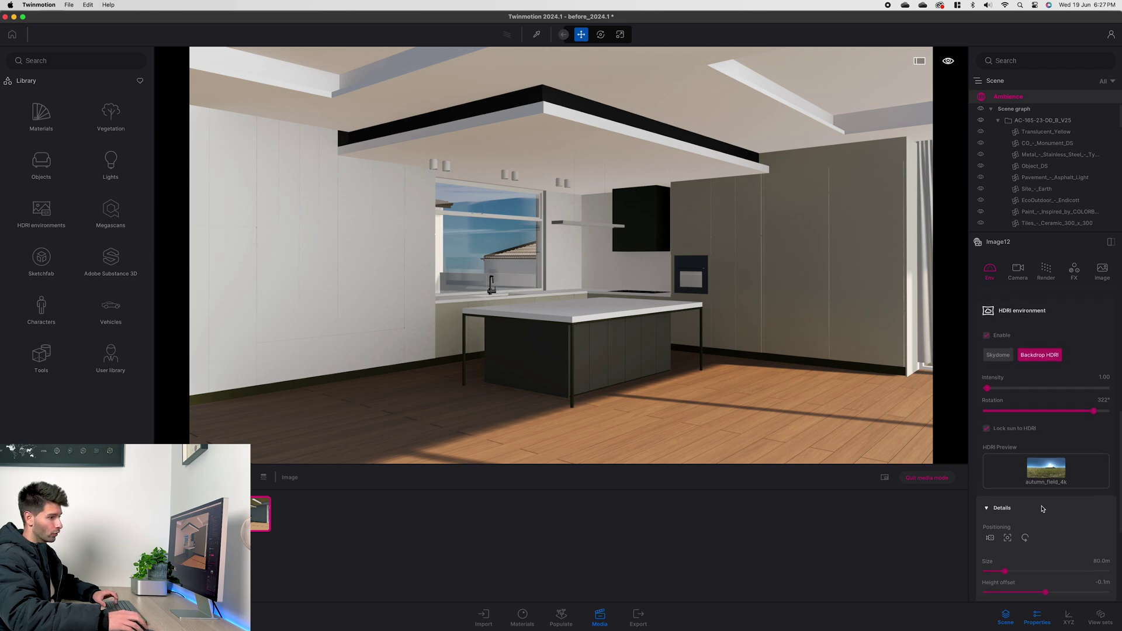
left_click(1007, 535)
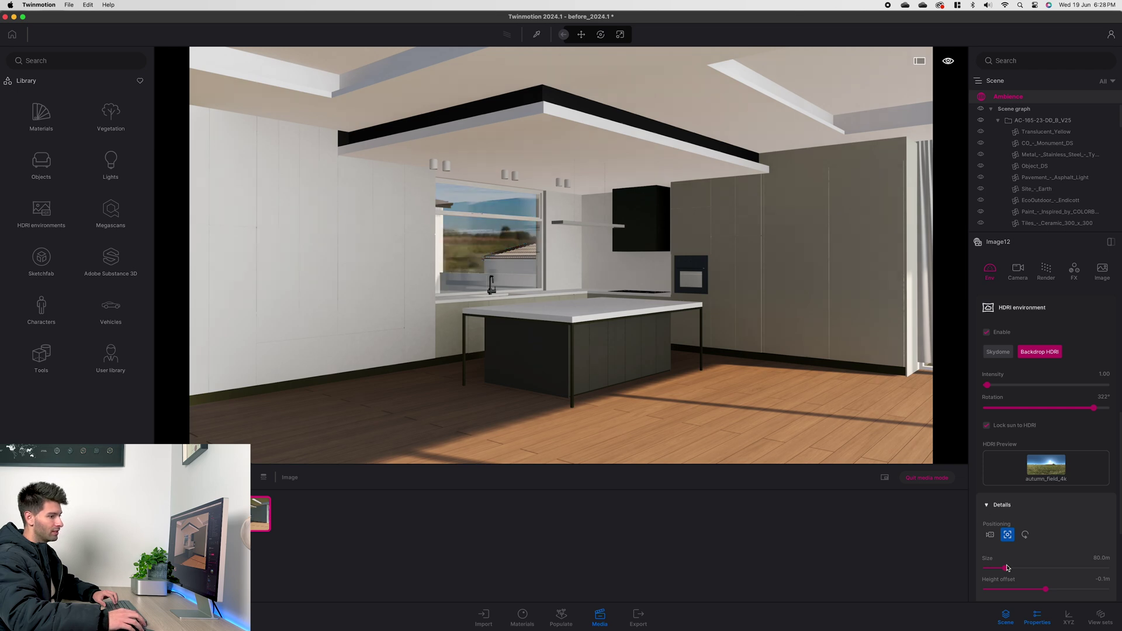
left_click_drag(1005, 568, 1106, 568)
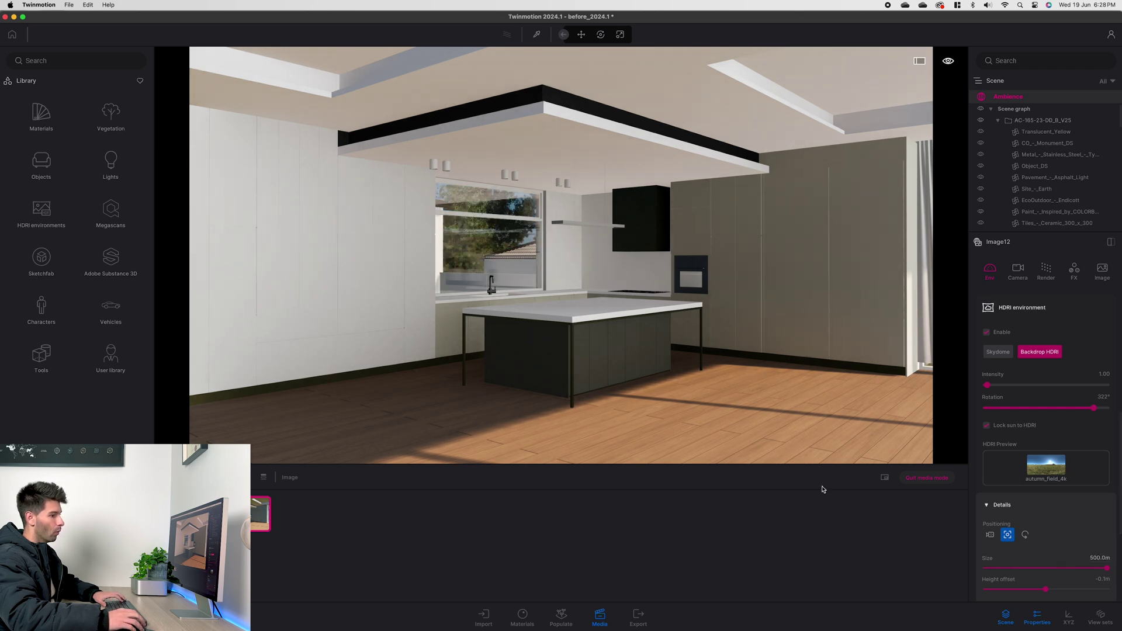
key("Escape")
Step: Set the backdrop HDRI's height offset to -4.9 m while viewing the exterior ground, and return to the saved kitchen view
right_click_drag(718, 386, 923, 386)
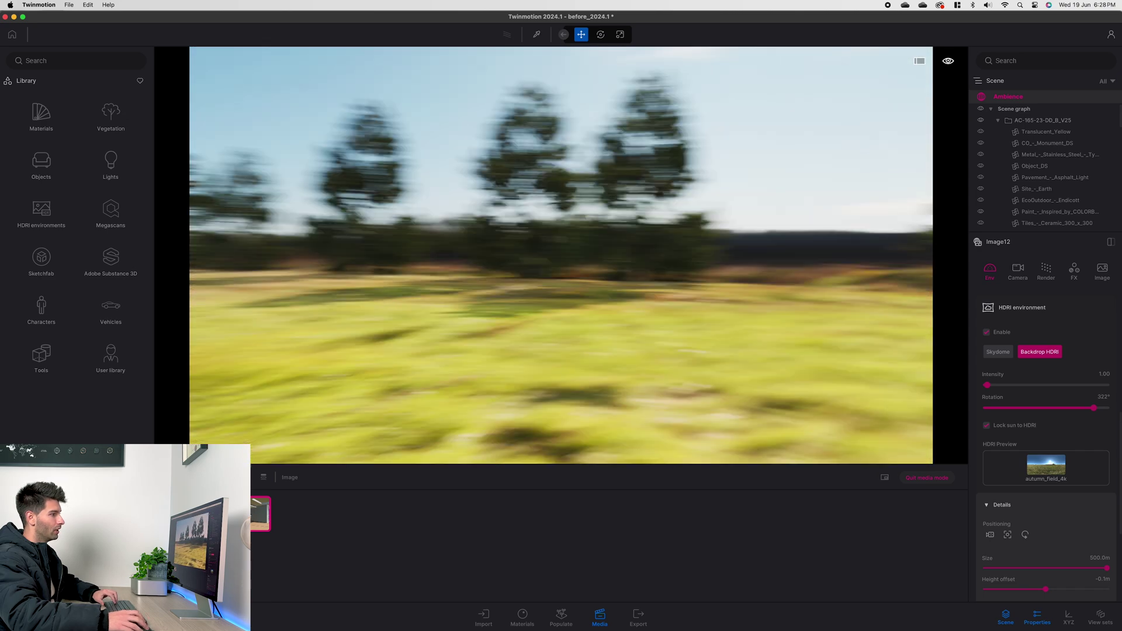
right_click_drag(561, 255, 479, 255)
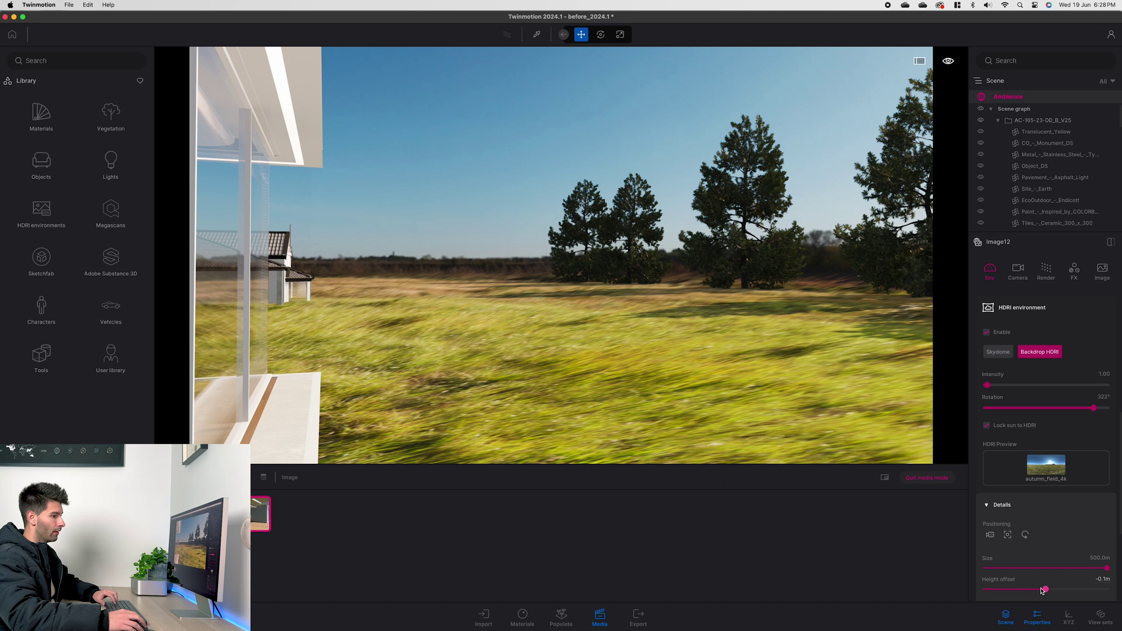
left_click_drag(1041, 589, 1016, 592)
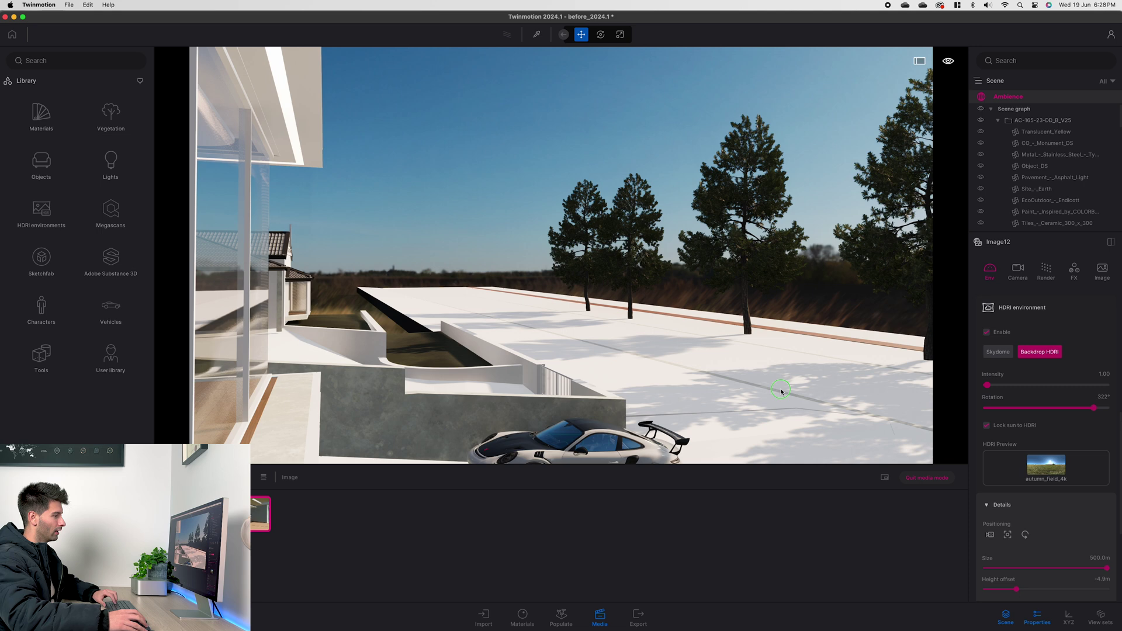
left_click(257, 514)
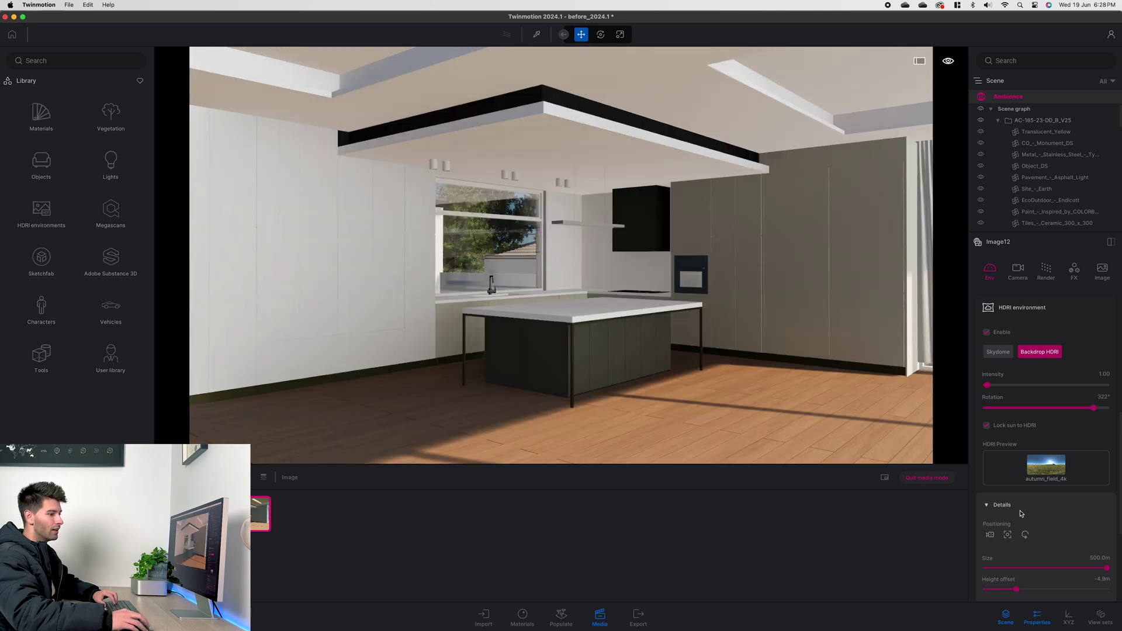
Step: Close the HDRI environment settings and switch the image's global illumination from Standard to Lumen
scroll(1020, 513, "down", 3)
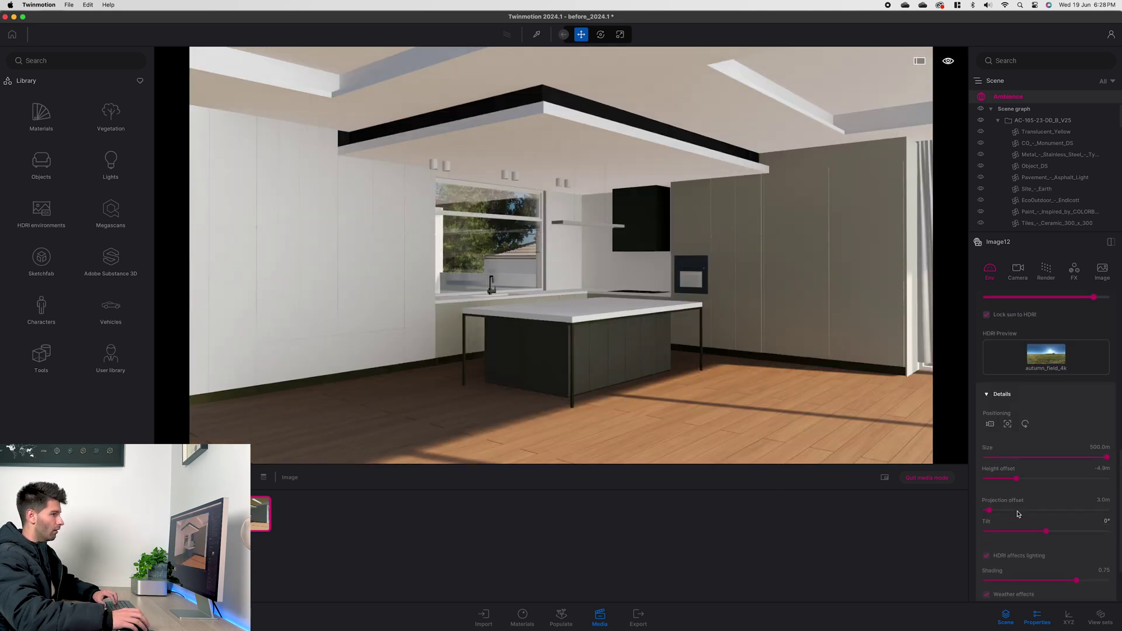
scroll(1023, 438, "up", 3)
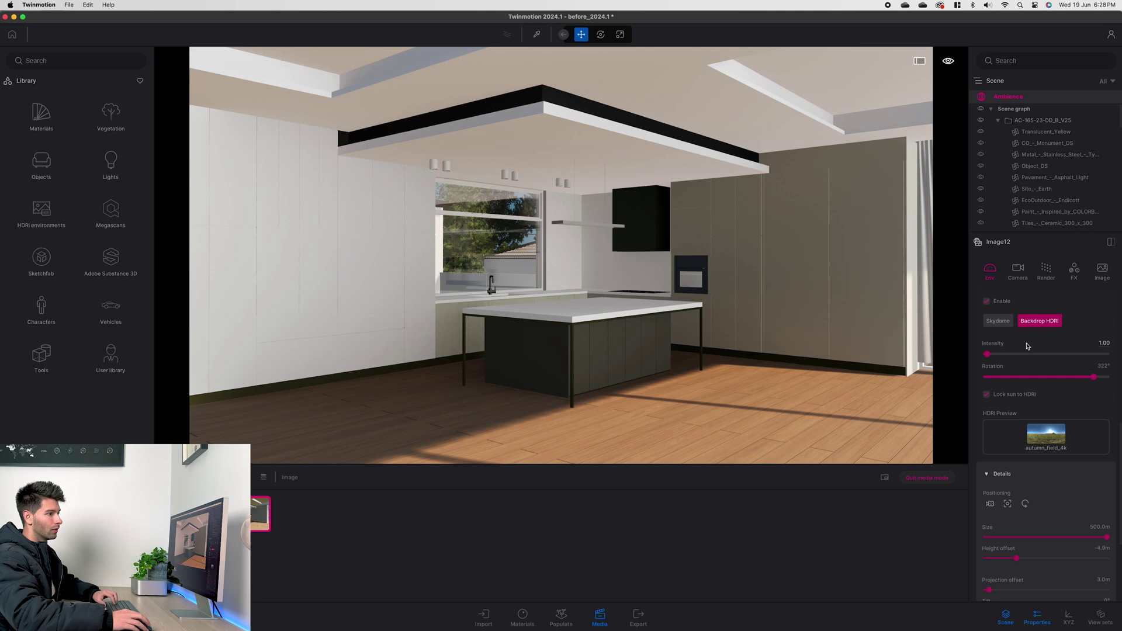
scroll(1026, 342, "up", 2)
left_click(1026, 328)
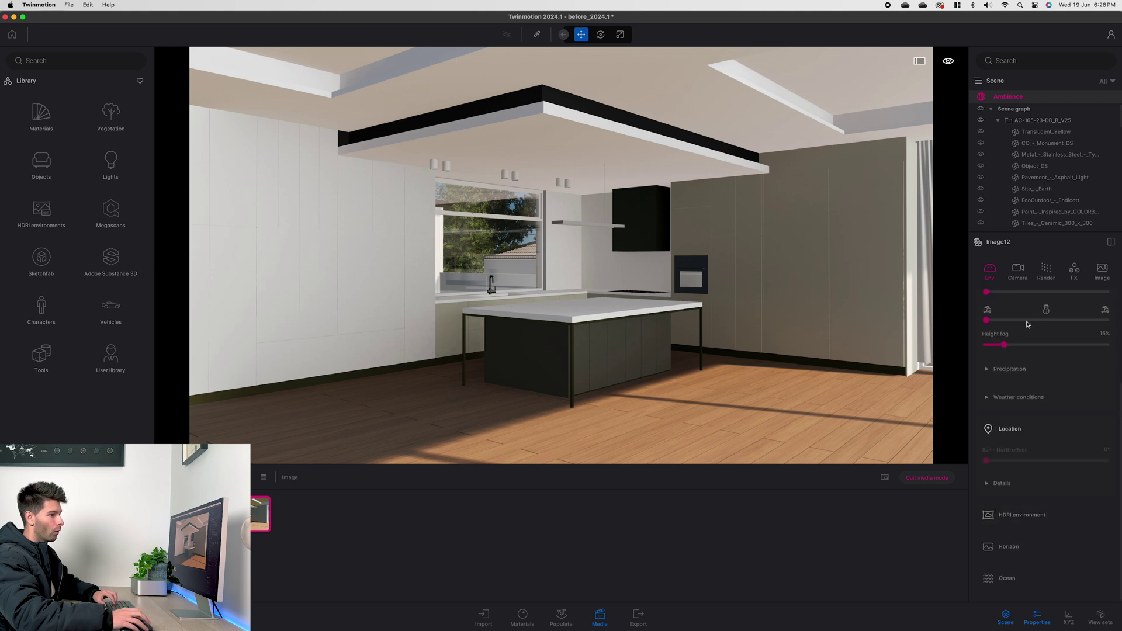
left_click(1046, 271)
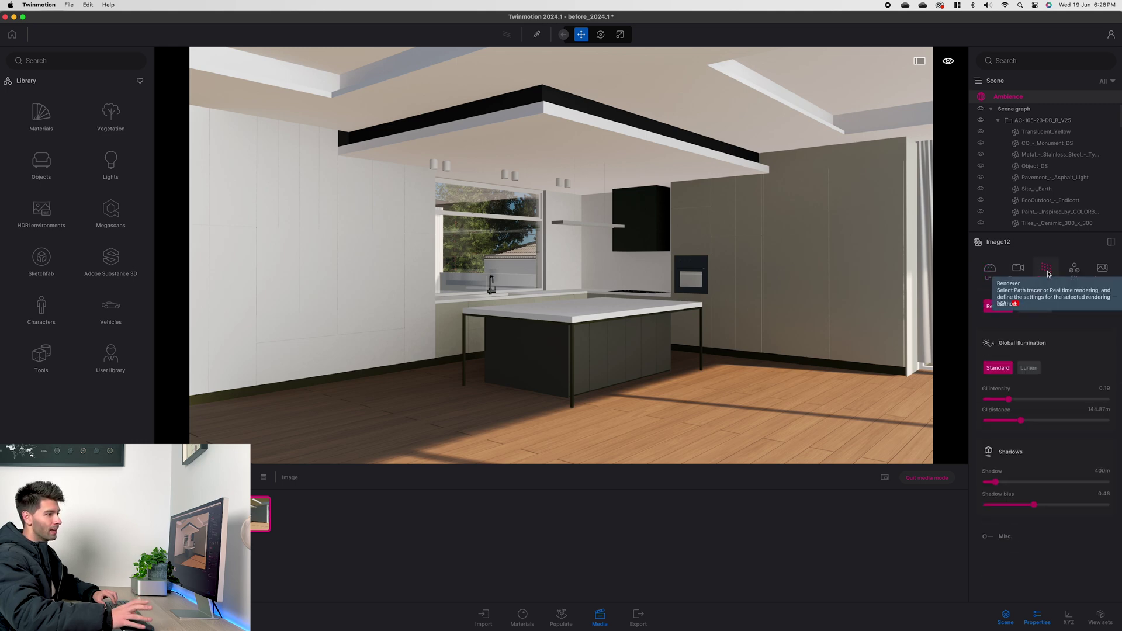
left_click(1029, 369)
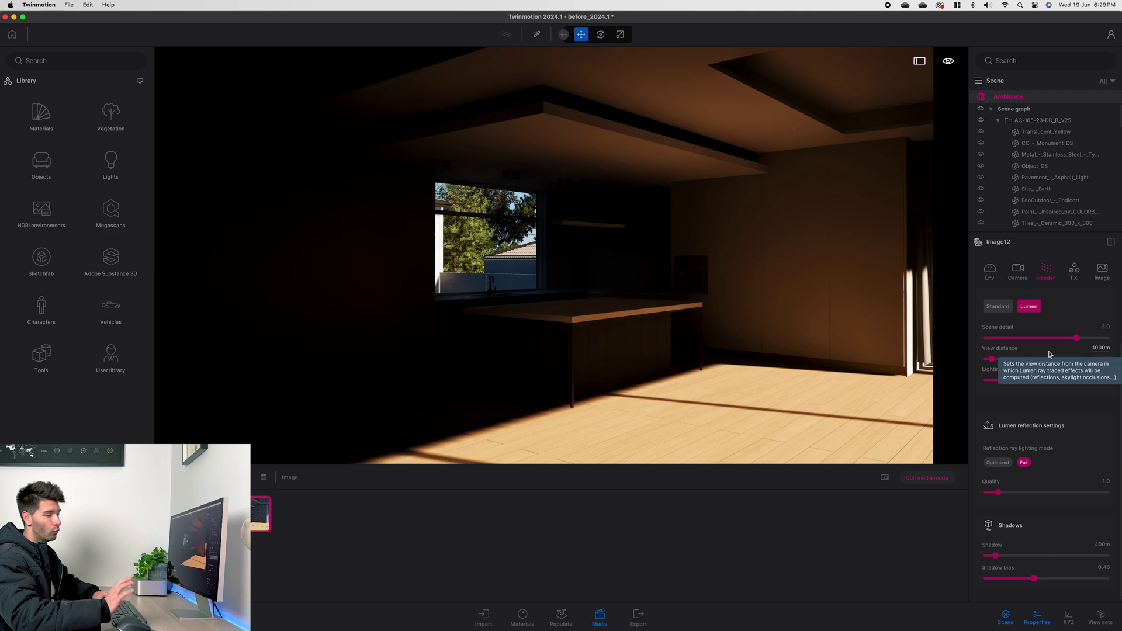
Step: Set the Lumen scene detail to 4.0, lighting update speed to 0.5 and reflection quality to 10.0
scroll(1050, 345, "up", 3)
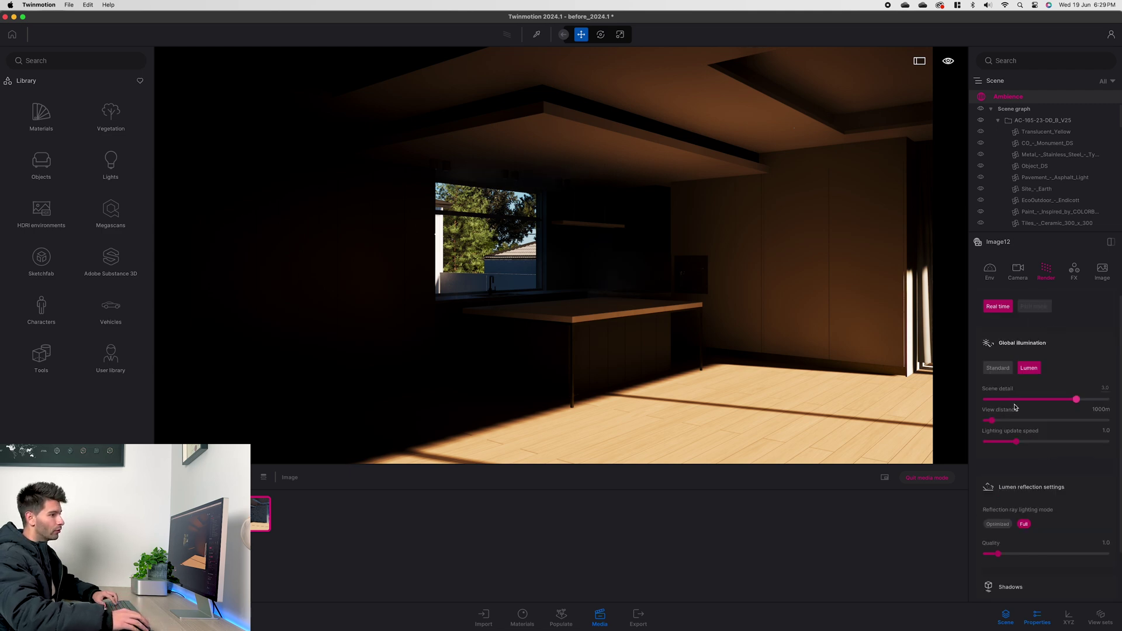
scroll(1016, 409, "down", 1)
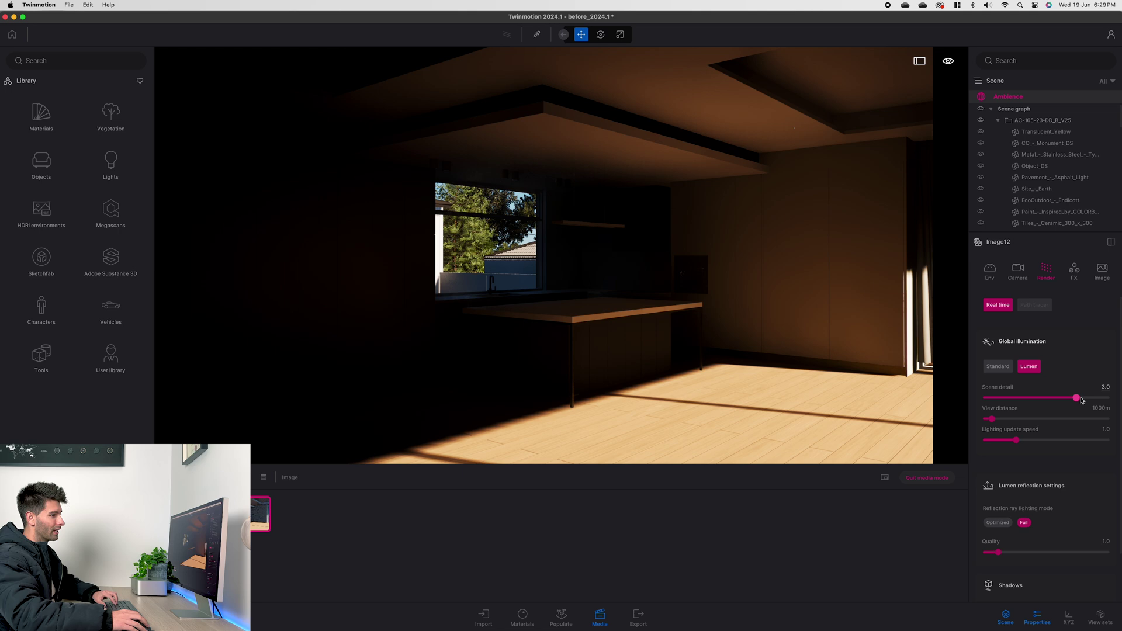
left_click_drag(1080, 398, 1113, 398)
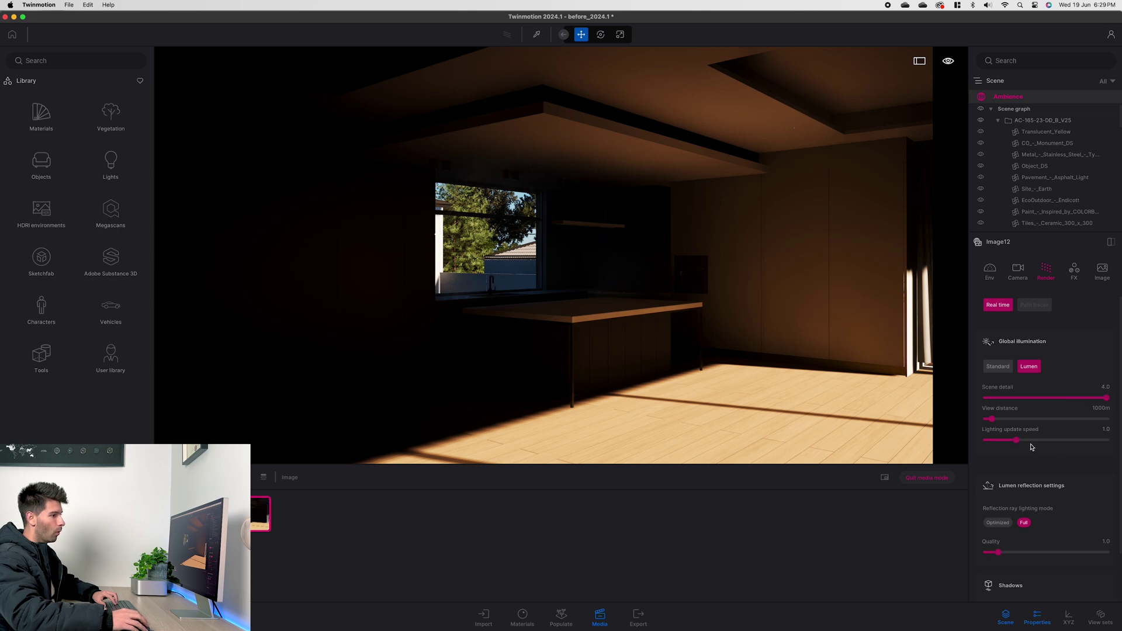
left_click(1104, 428)
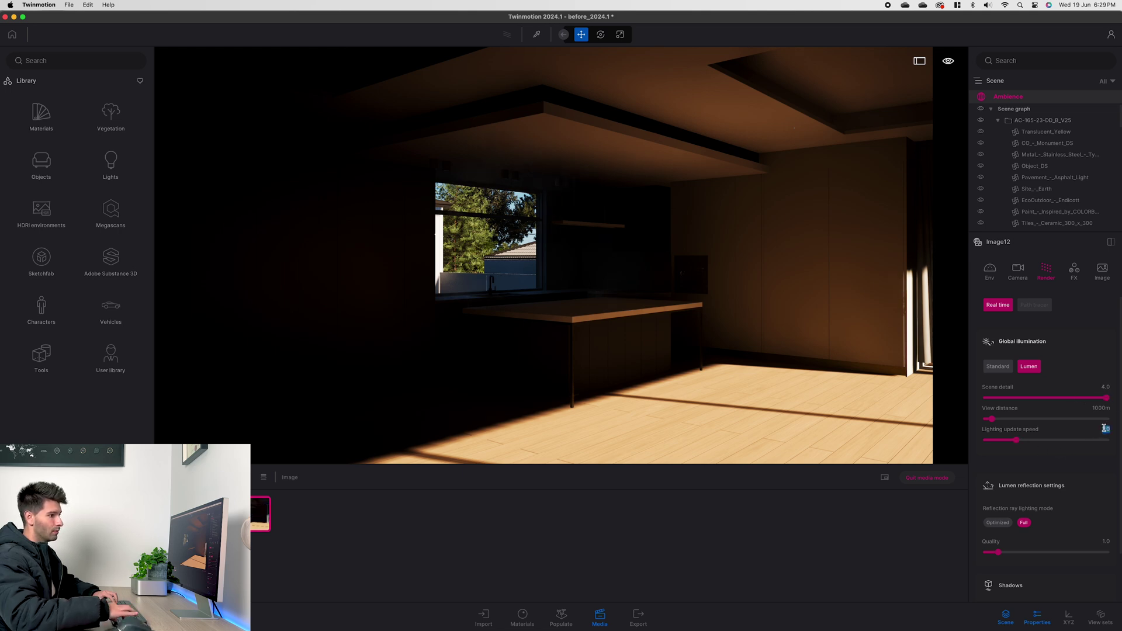
type("0.5")
key("Return")
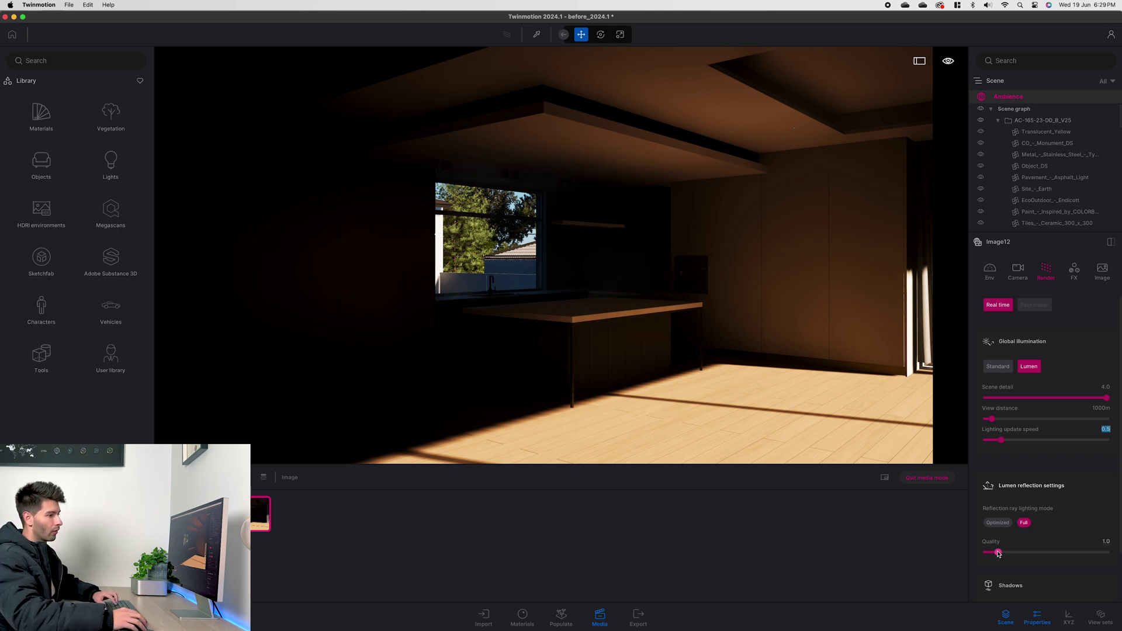
left_click_drag(997, 554, 1113, 553)
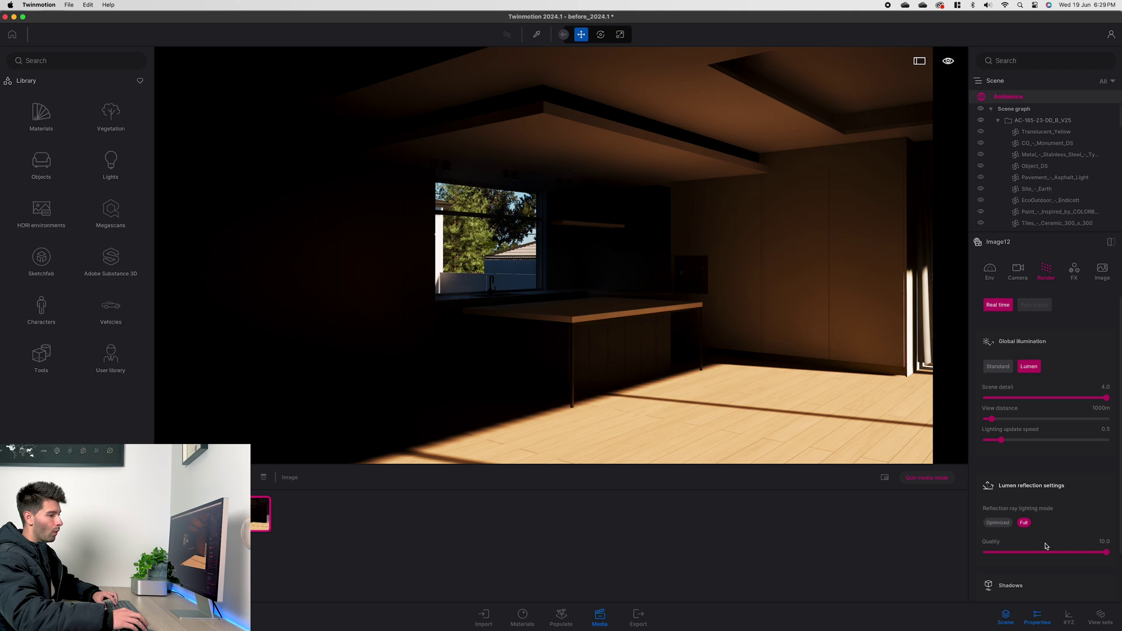
Step: Set the image's shadow distance to 465 m and the shadow bias to 0.27
scroll(1052, 534, "down", 1)
scroll(1053, 530, "down", 3)
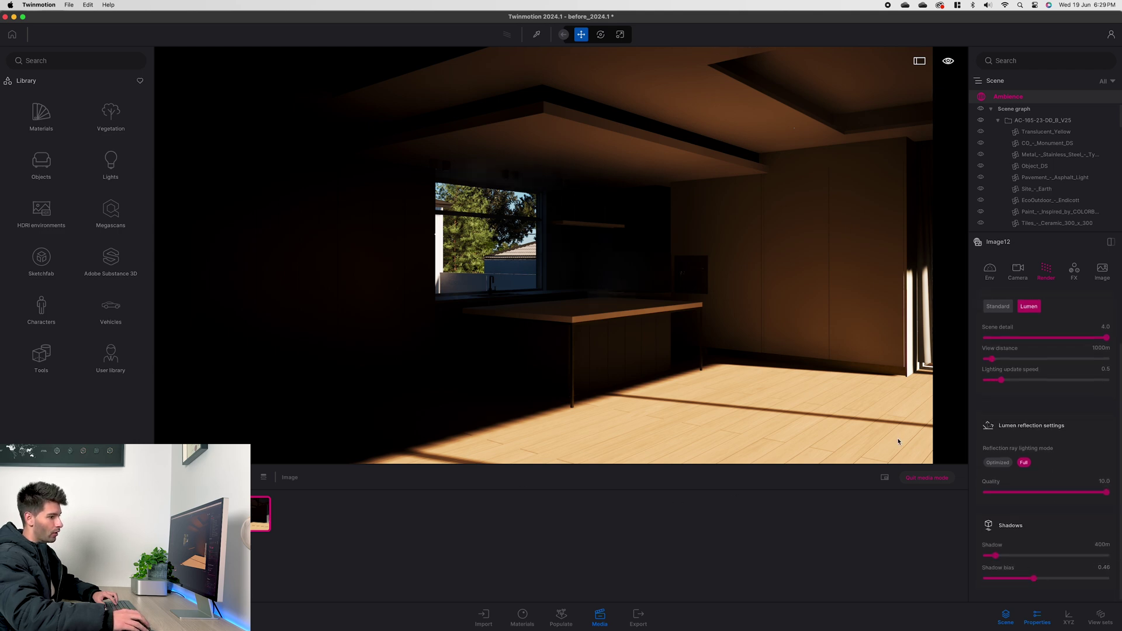
mouse_move(995, 556)
left_mouse_down()
mouse_move(1085, 551)
mouse_move(985, 556)
left_mouse_up()
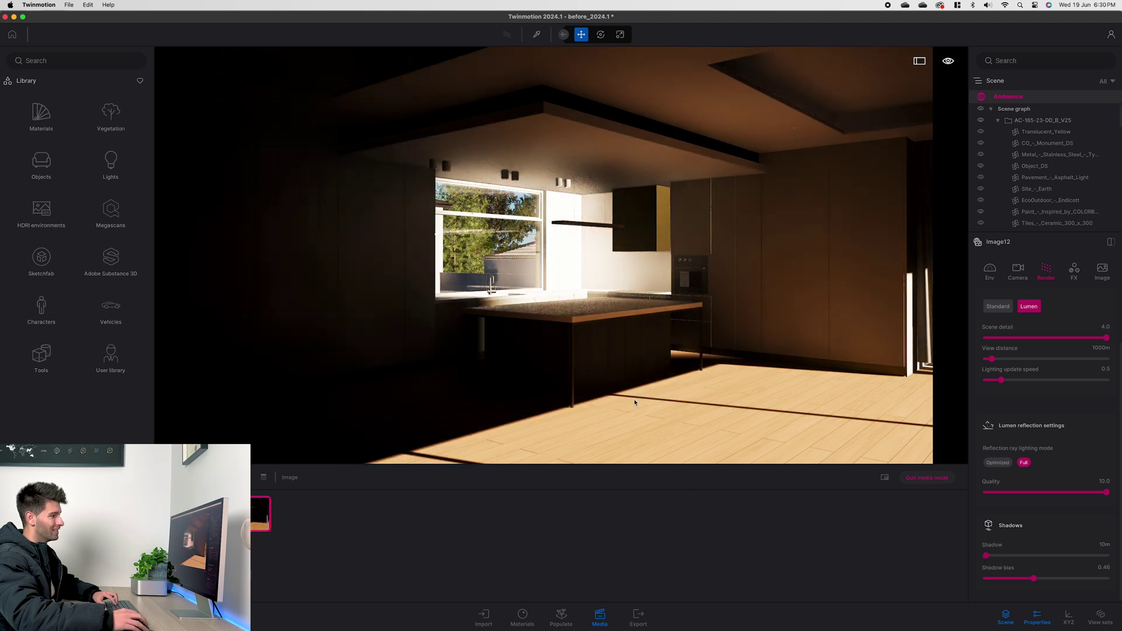
left_click_drag(986, 556, 1010, 579)
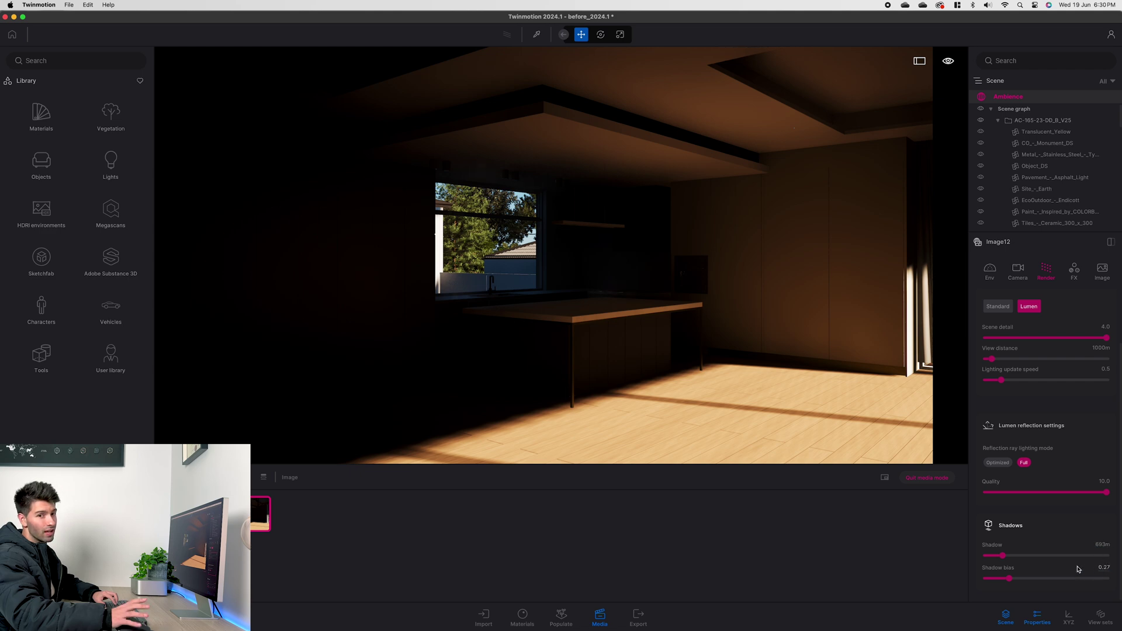
left_click(1097, 542)
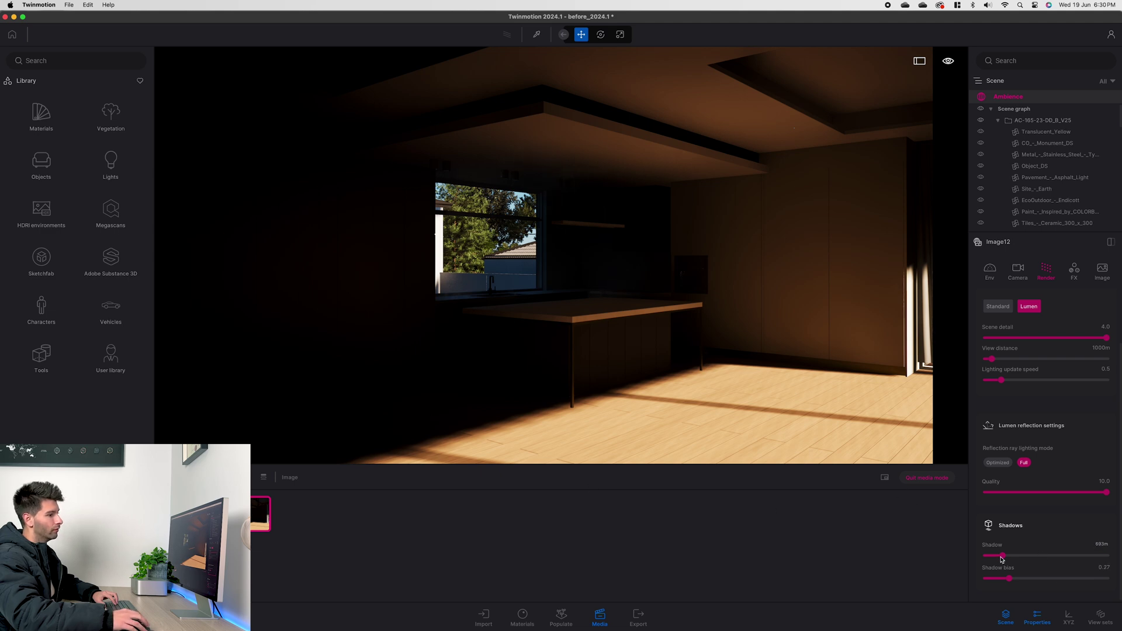
mouse_move(1000, 556)
left_mouse_down()
mouse_move(990, 556)
mouse_move(1001, 558)
left_mouse_up()
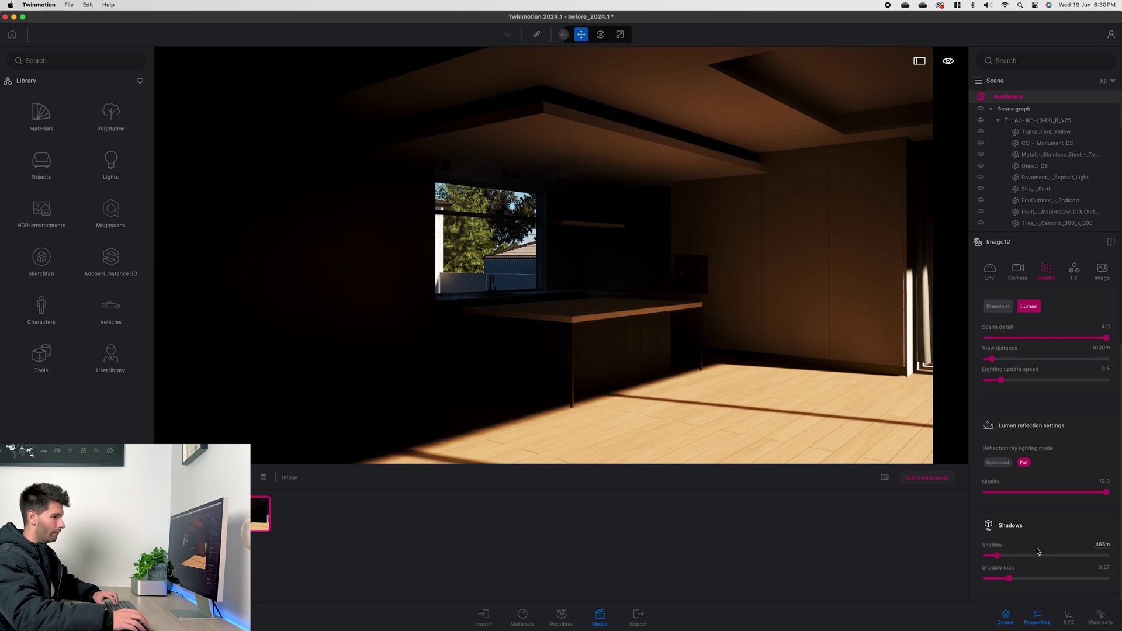
Step: Open the detailed natural lighting settings in the image's environment and set the sun intensity to 5
left_click(991, 273)
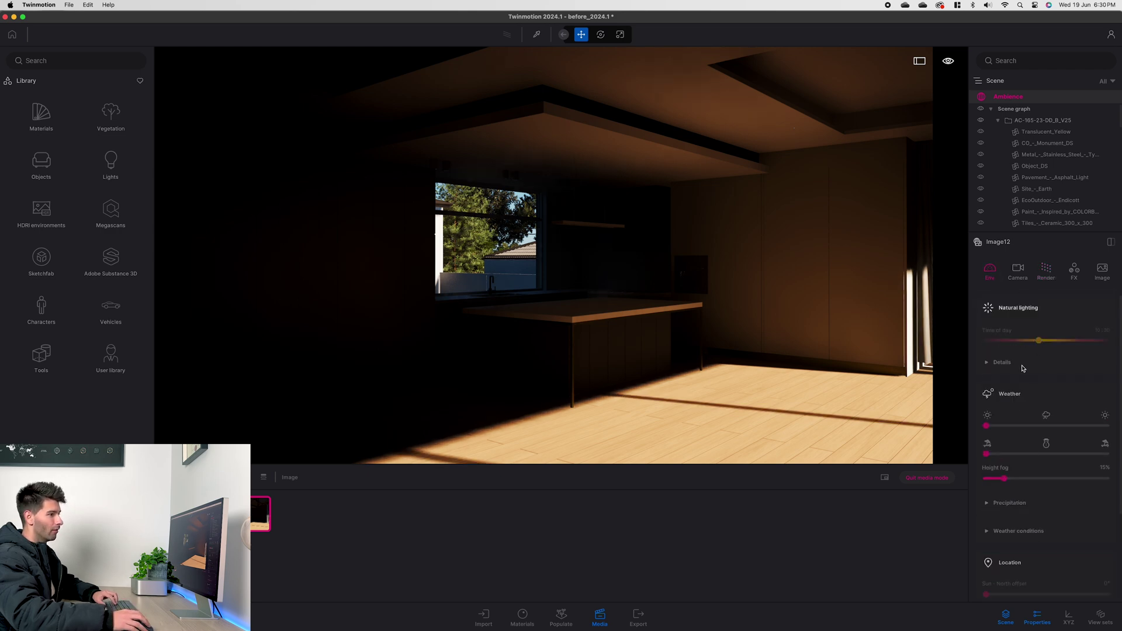
left_click(1002, 363)
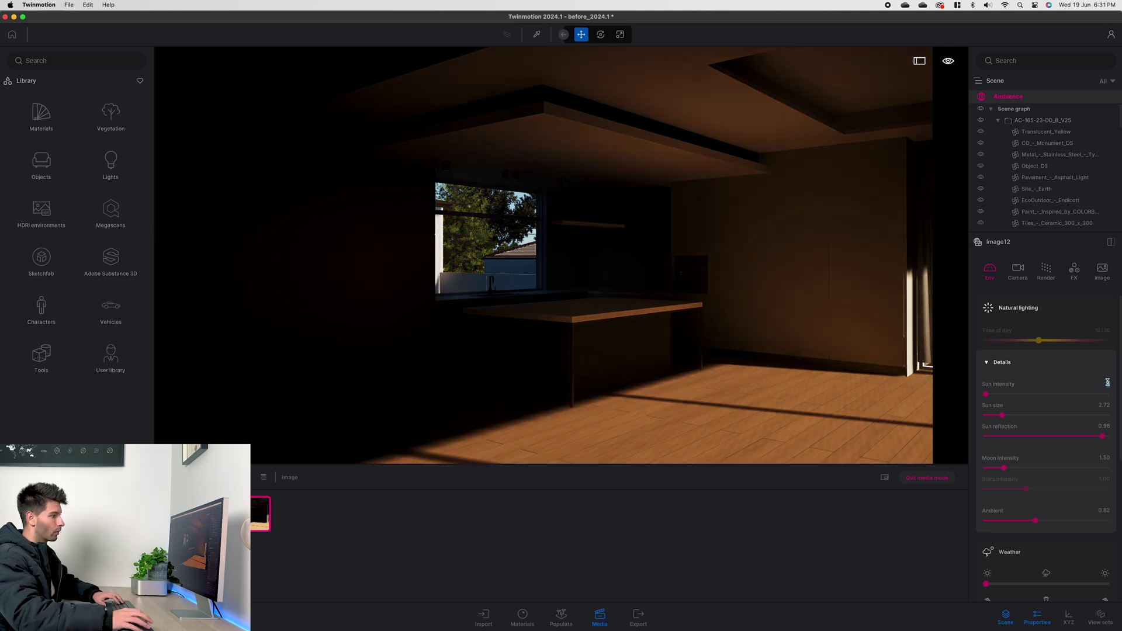
left_click(1107, 382)
type("10")
key("Return")
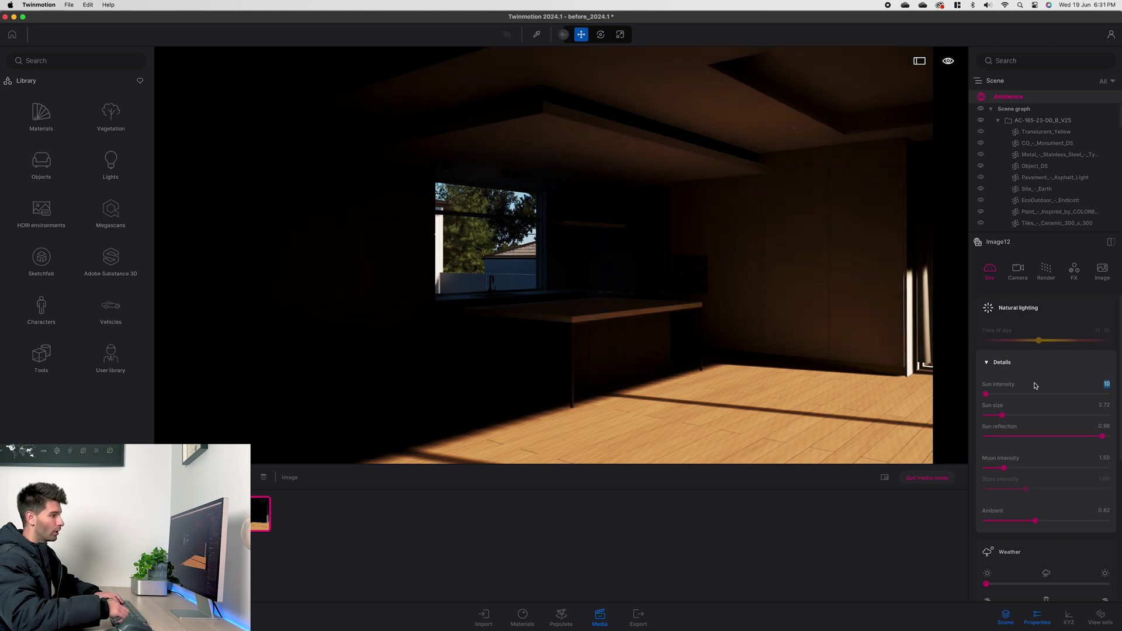
type("5")
key("Return")
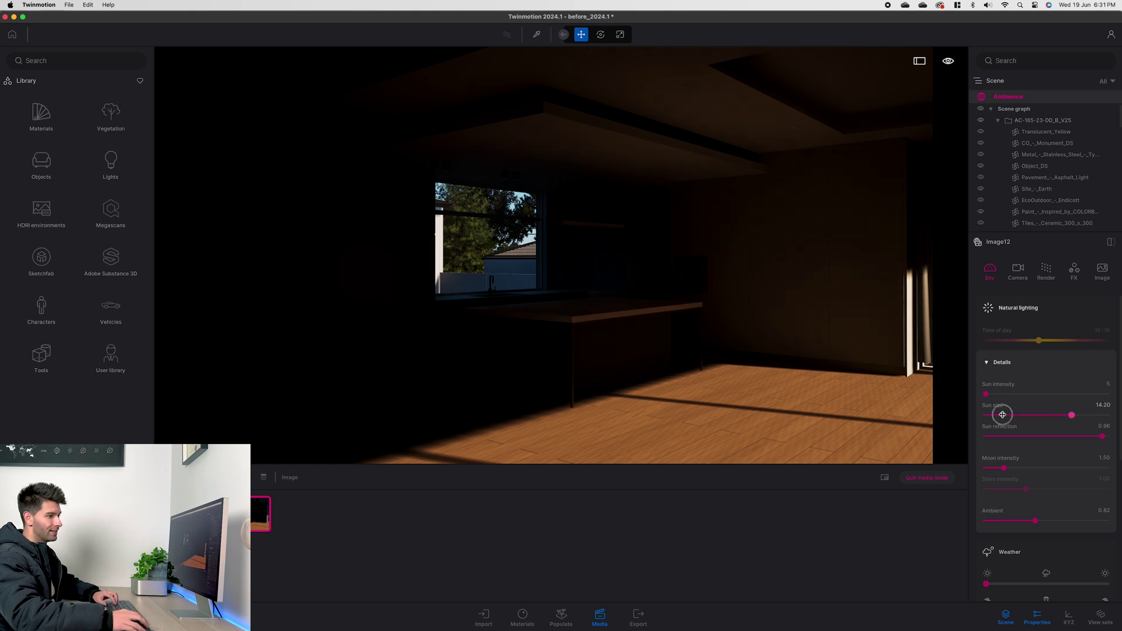
Step: Set the sun size to 2.07 and the sun reflection to 1.00
mouse_move(1002, 414)
left_mouse_down()
mouse_move(1060, 413)
mouse_move(1006, 414)
left_mouse_up()
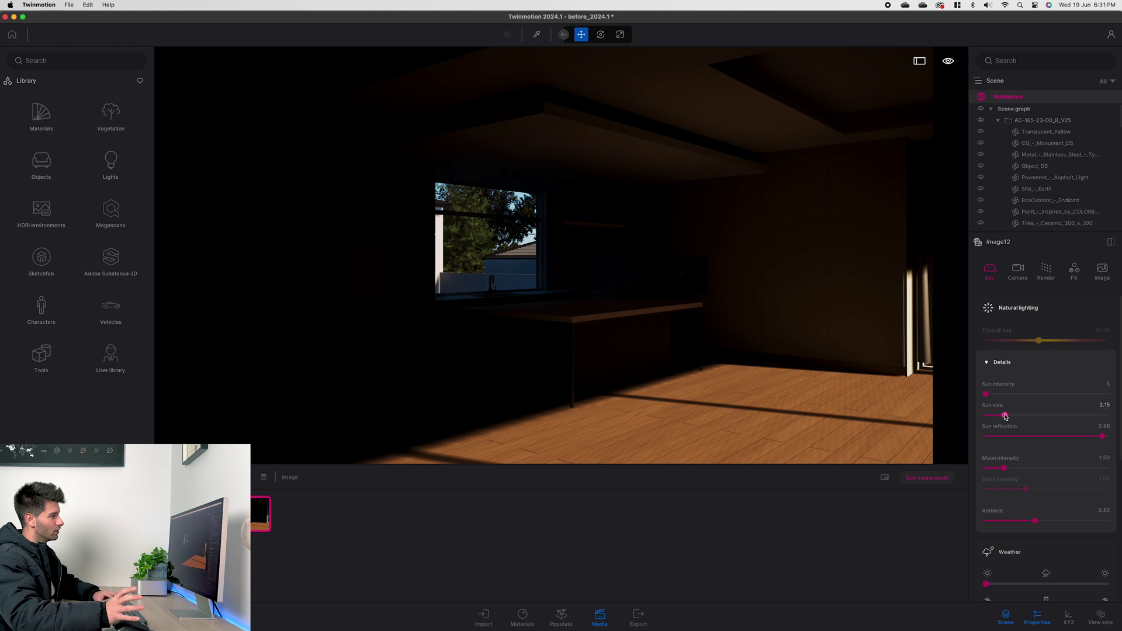
left_click_drag(1005, 415, 998, 415)
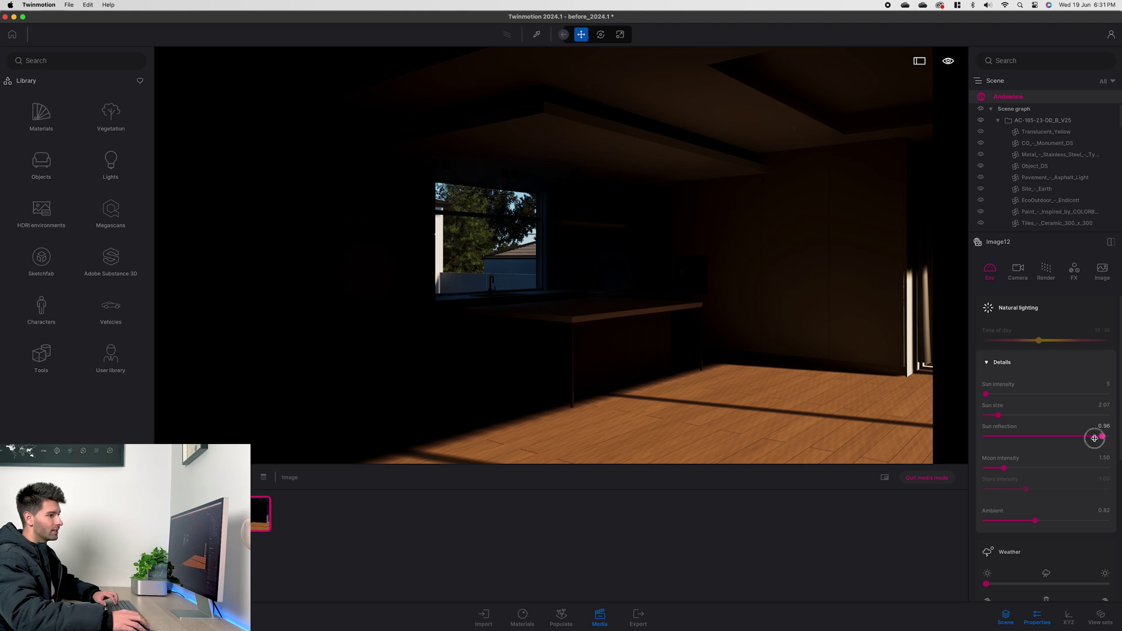
mouse_move(1094, 437)
left_mouse_down()
mouse_move(1000, 436)
mouse_move(1109, 437)
left_mouse_up()
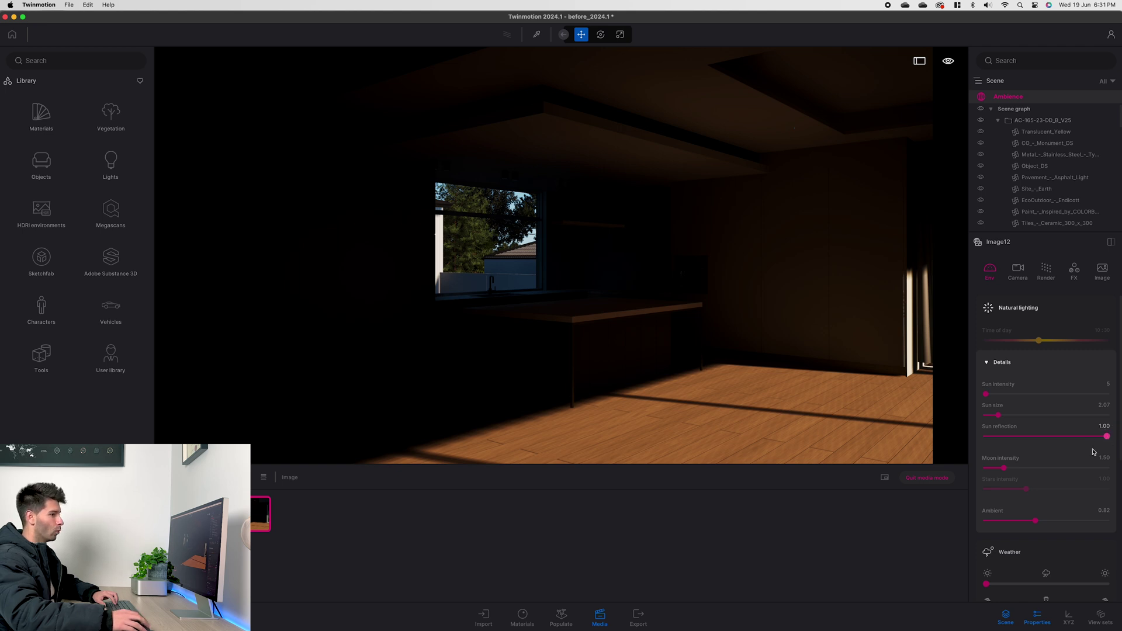
Step: Set the ambient value in the natural lighting details to 1.00
left_click(1099, 510)
type("1")
key("Return")
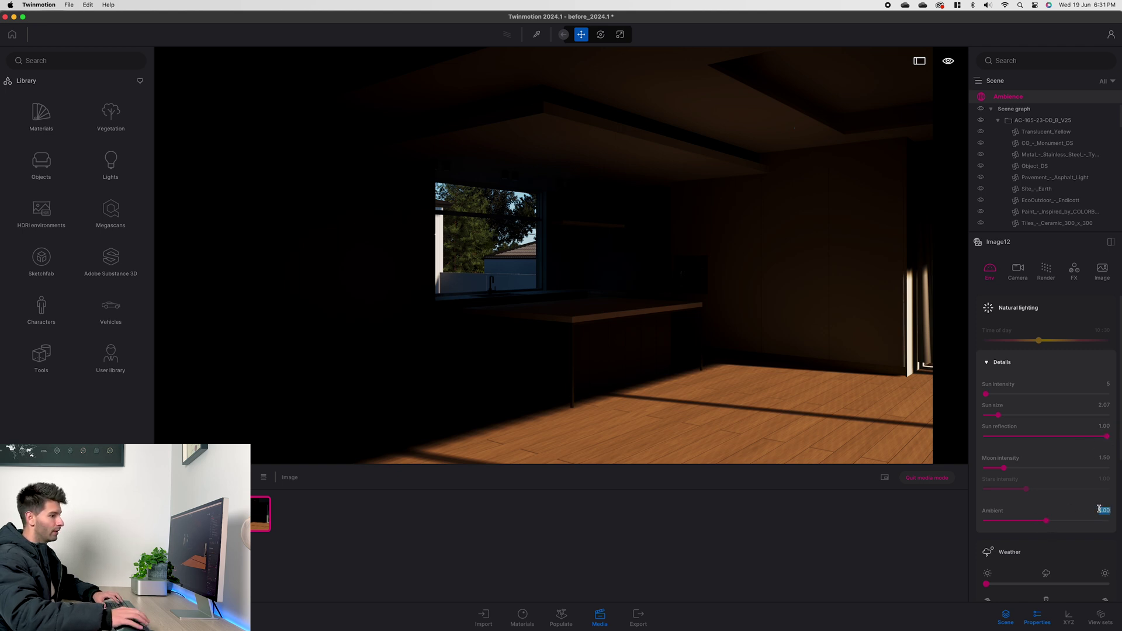
left_click_drag(1048, 524, 1101, 518)
double_click(1107, 511)
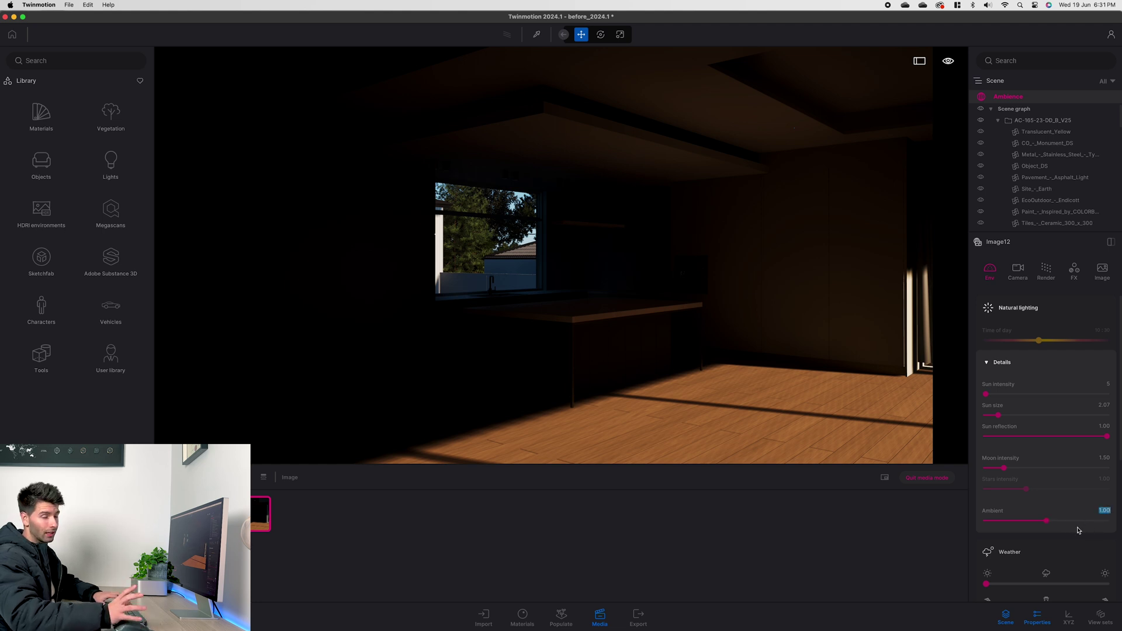
scroll(1071, 530, "down", 5)
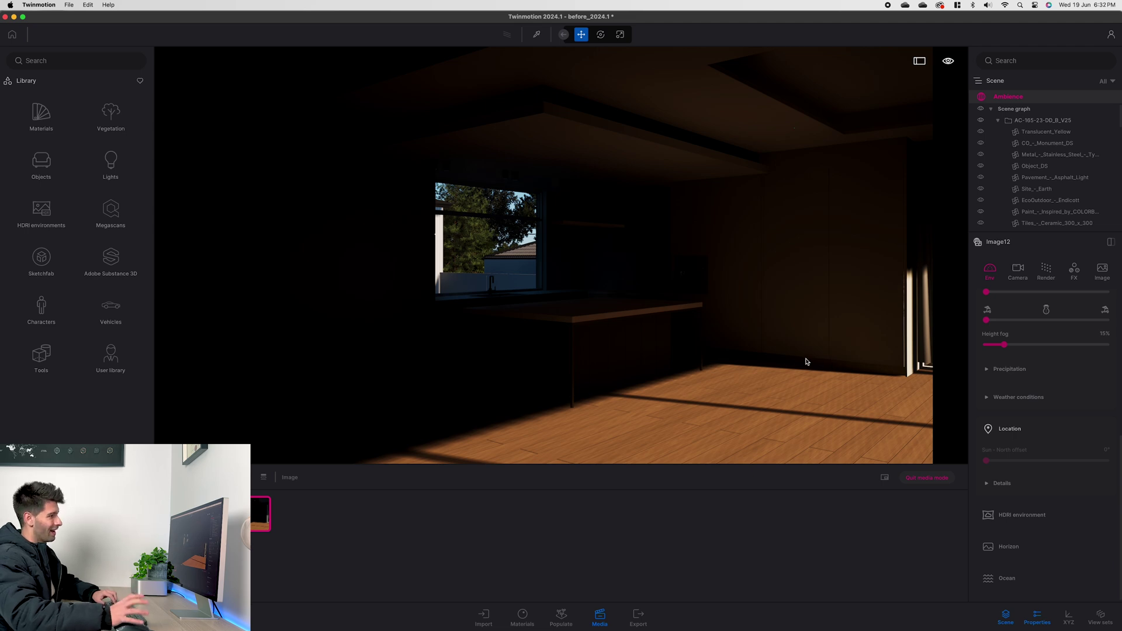
Step: Fly out to the house's glazed facade and place an IES 04 light from the library there
key("s")
right_click_drag(781, 330, 650, 322)
key("s")
key("d")
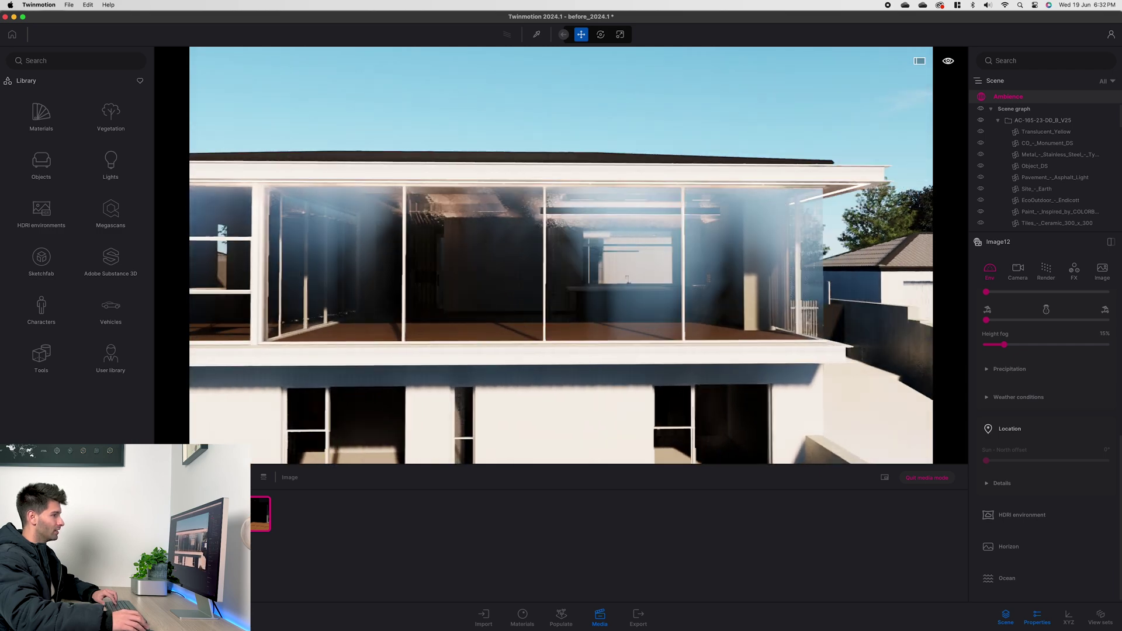
left_click(108, 165)
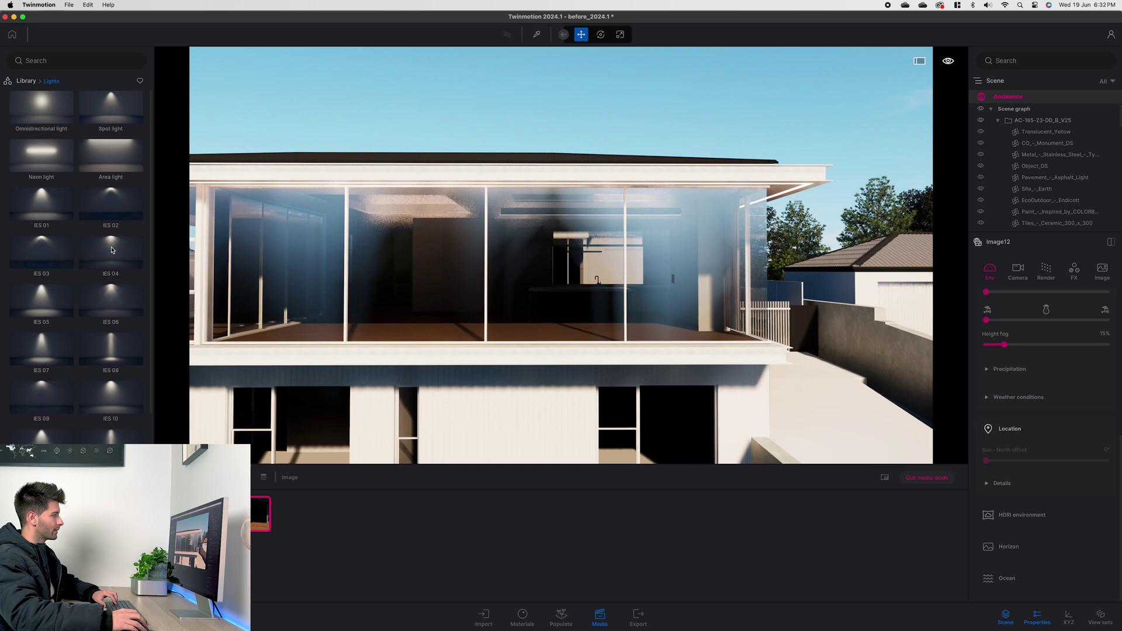
left_click_drag(112, 250, 708, 265)
Step: Move the IES 04 light beyond the facade's edge above roof height and make four instances of it downward at 1.0 m spacing
key("Tab")
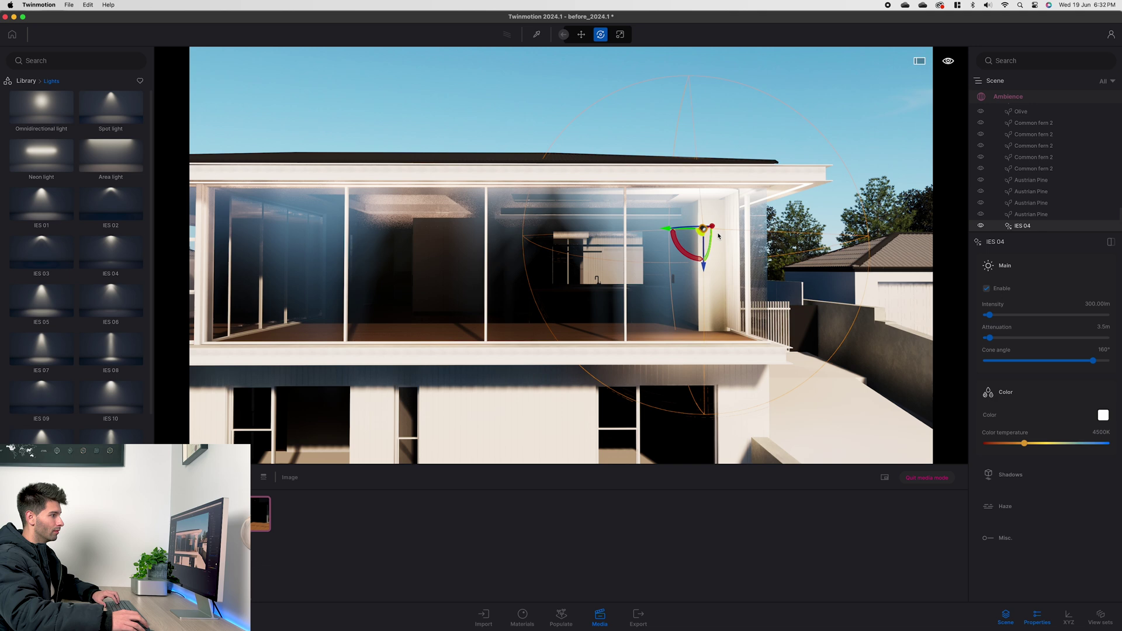
left_click_drag(665, 231, 890, 196)
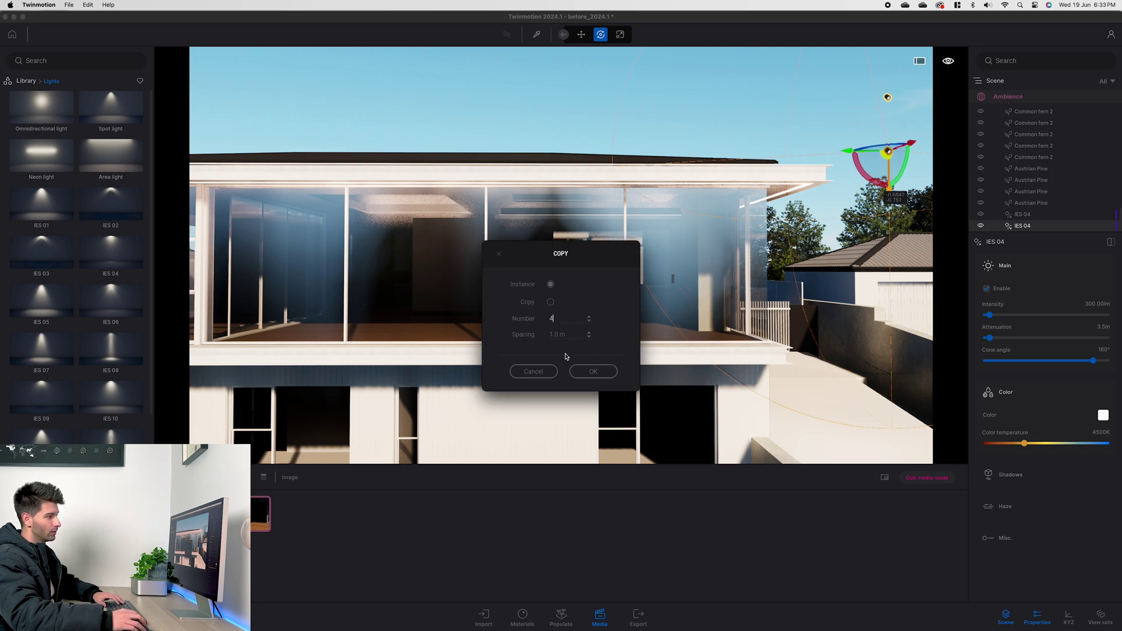
left_click(593, 371)
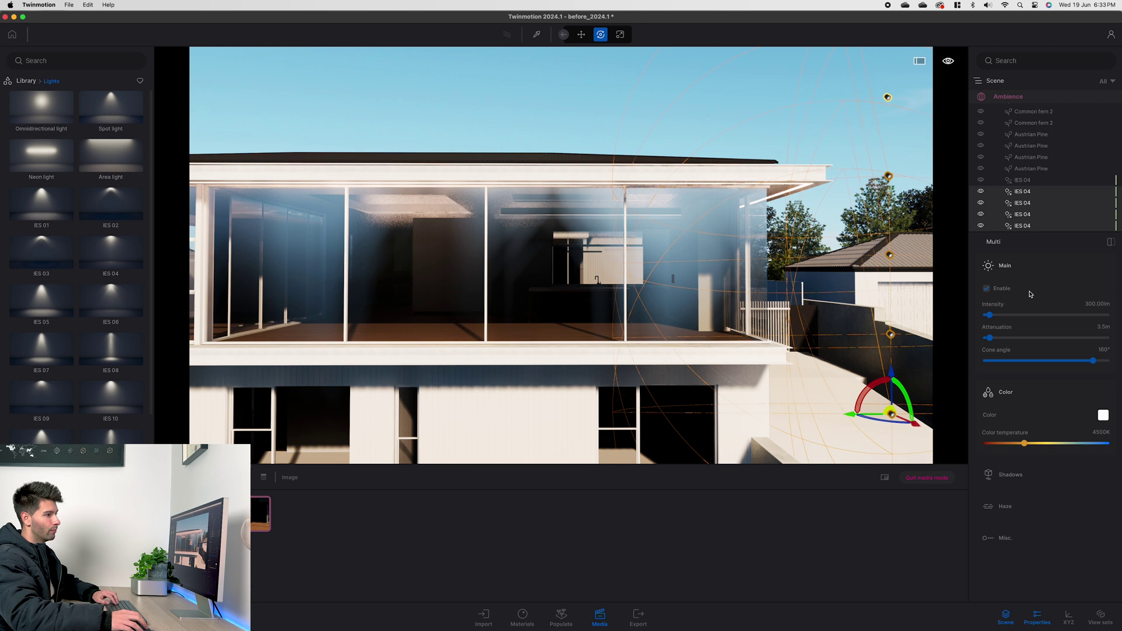
Step: Select the whole column of five IES 04 lights and make 12 instances of it across the facade at 1.0 m spacing
left_click(1040, 186, "shift")
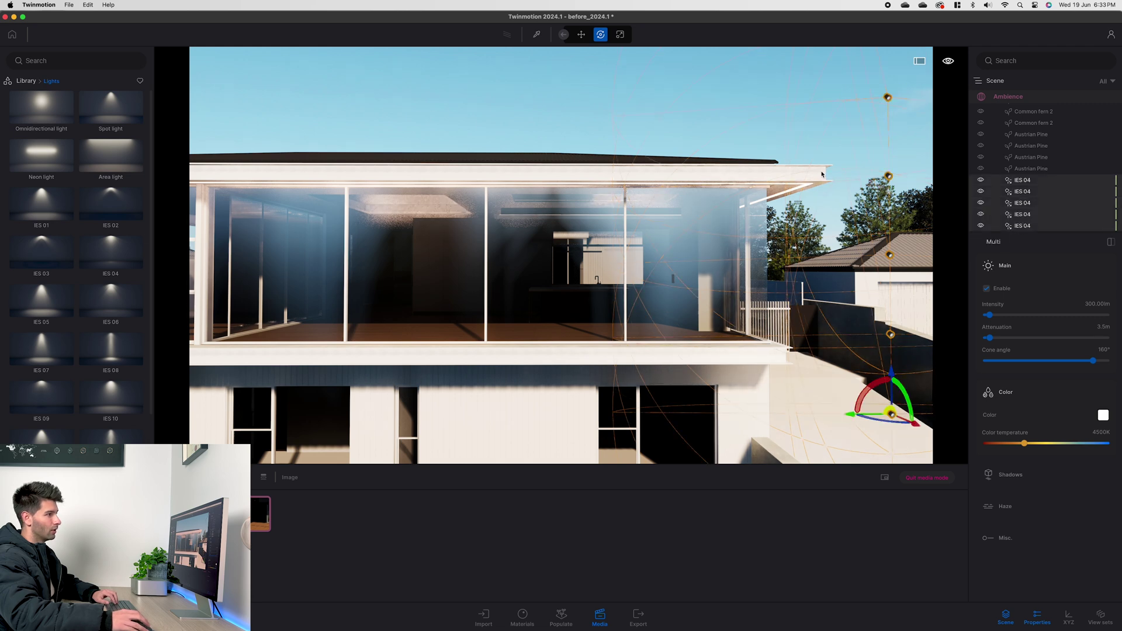
left_click_drag(851, 417, 781, 415, "alt")
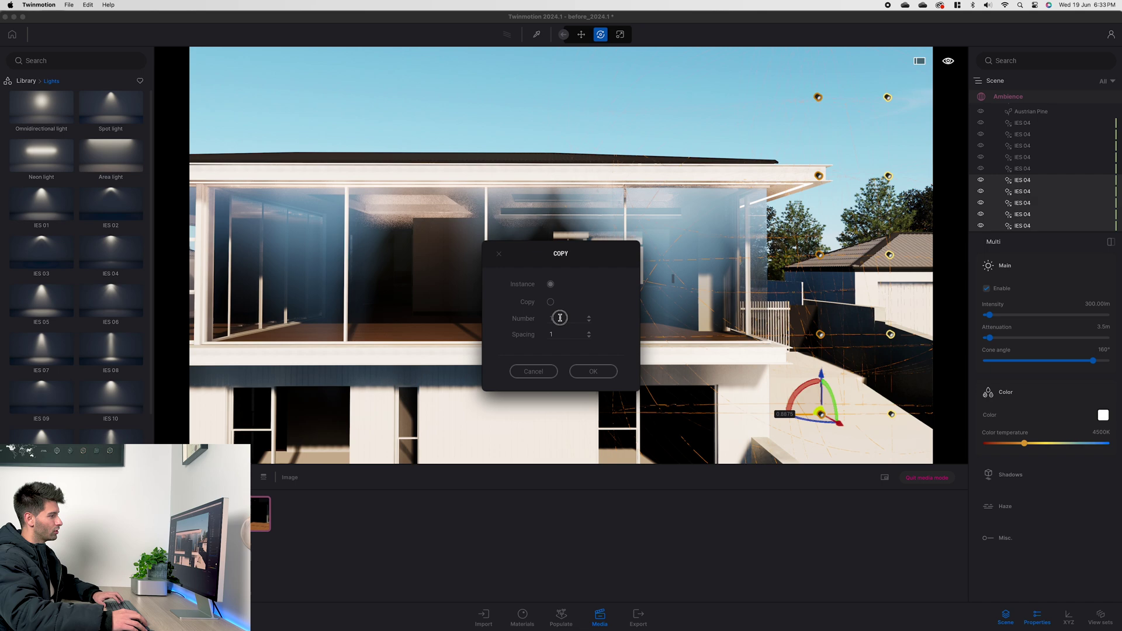
left_click(560, 318)
type("12")
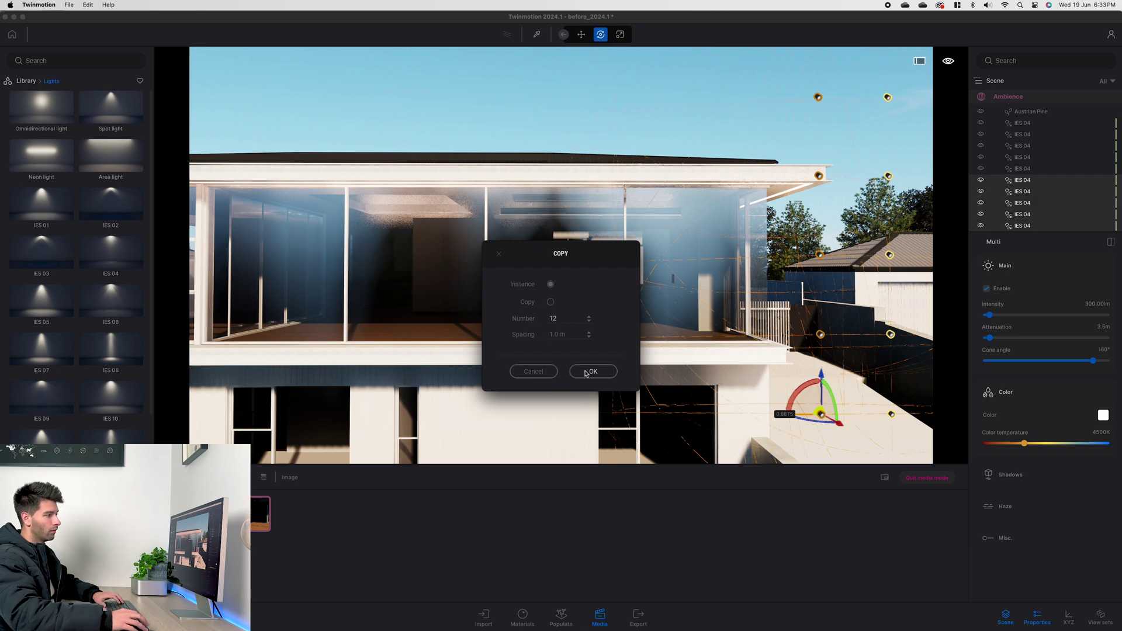
left_click(586, 372)
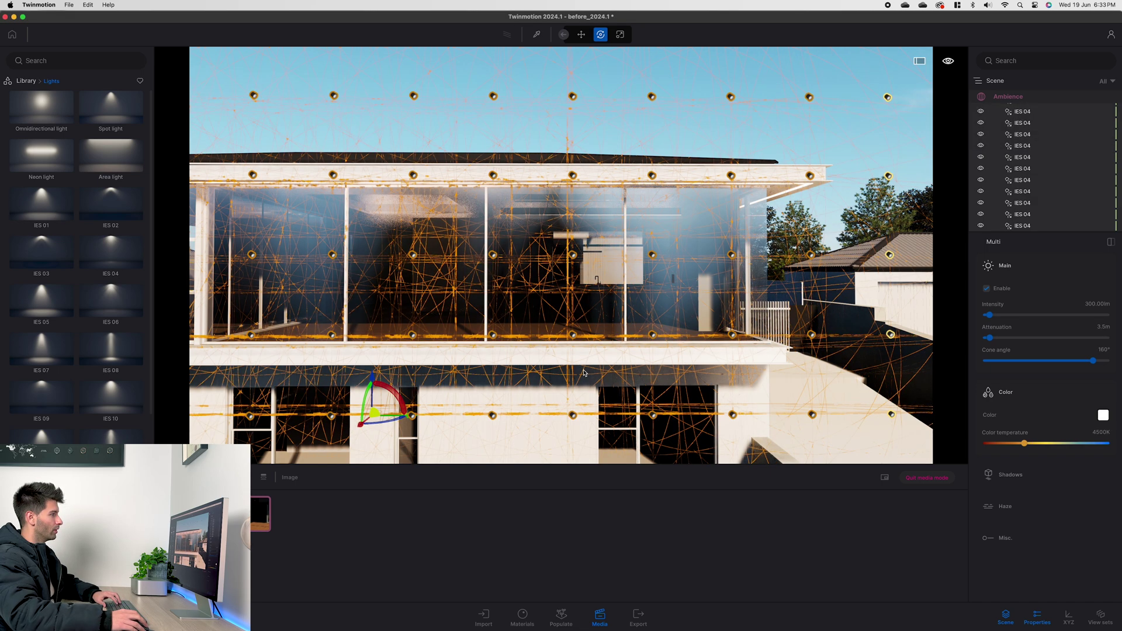
Step: Group all IES 04 instances in a container named Fake Sun and toggle its visibility off and on
right_click_drag(583, 373, 626, 373)
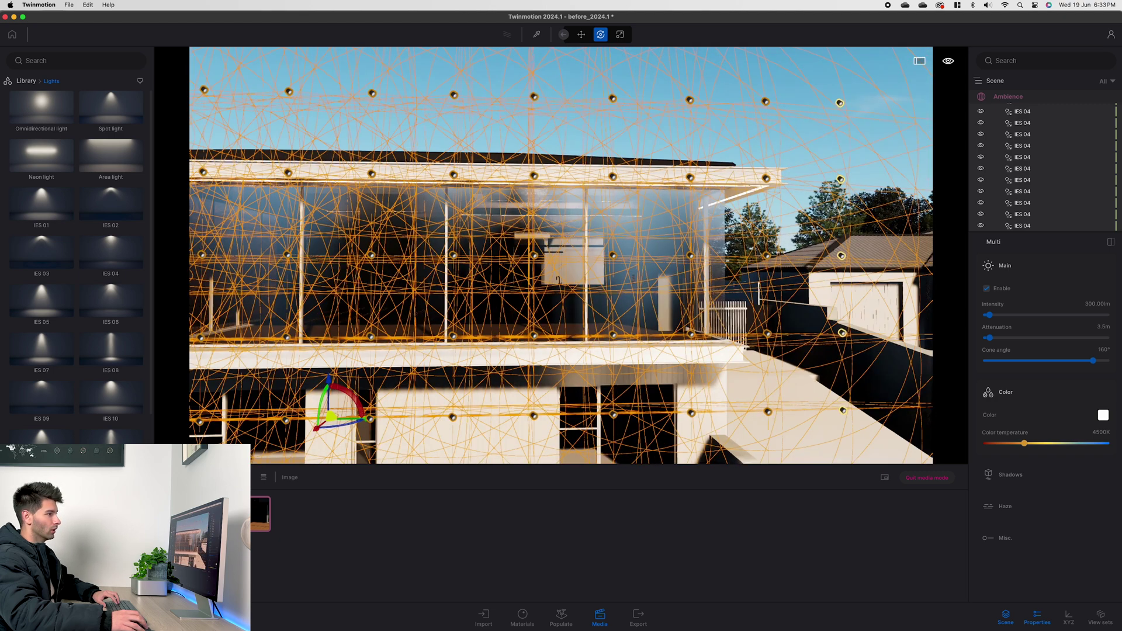
left_click(1017, 214)
right_click(1027, 185)
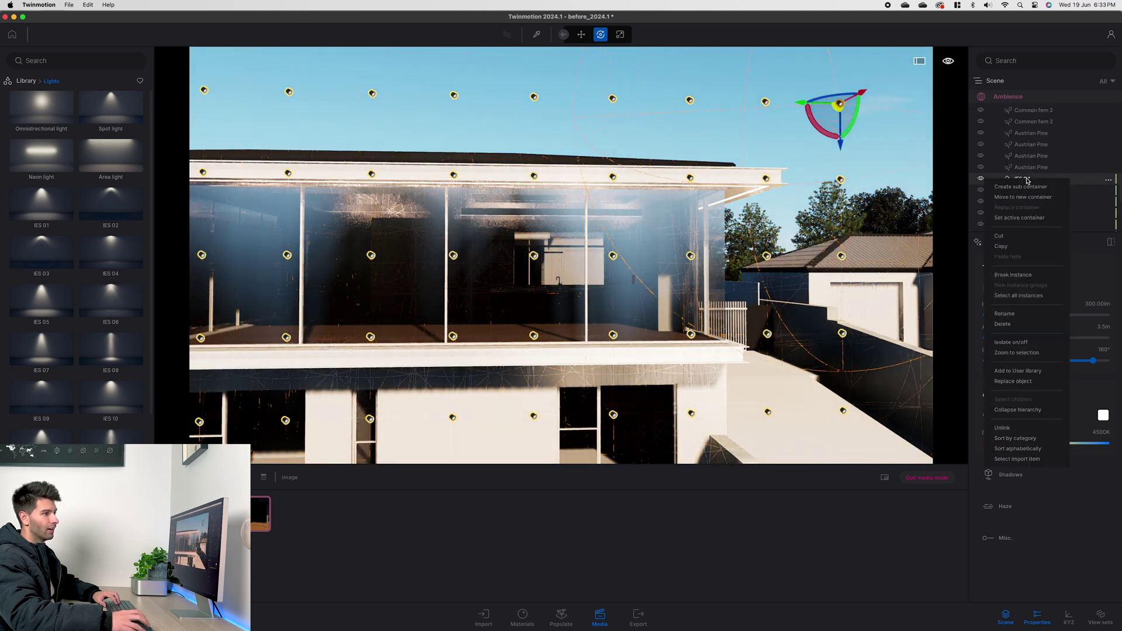
left_click(1017, 295)
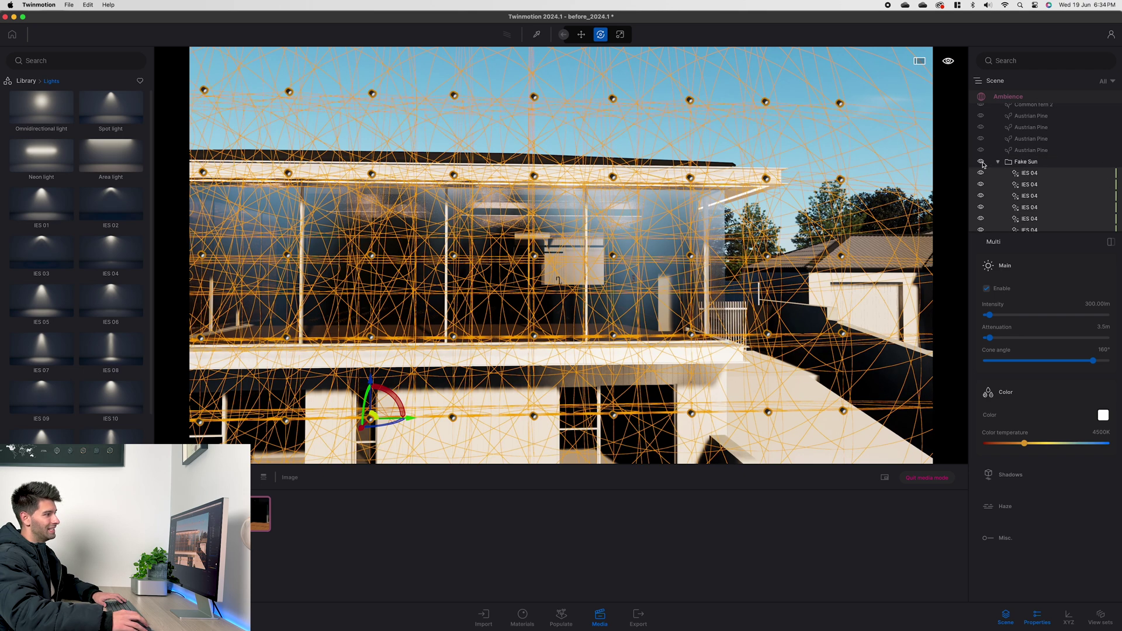
left_click(982, 162)
left_click(981, 162)
Step: Return to the kitchen view and set the intensity of the first IES 04 light in the Fake Sun container to 10 lm
left_click(1054, 174)
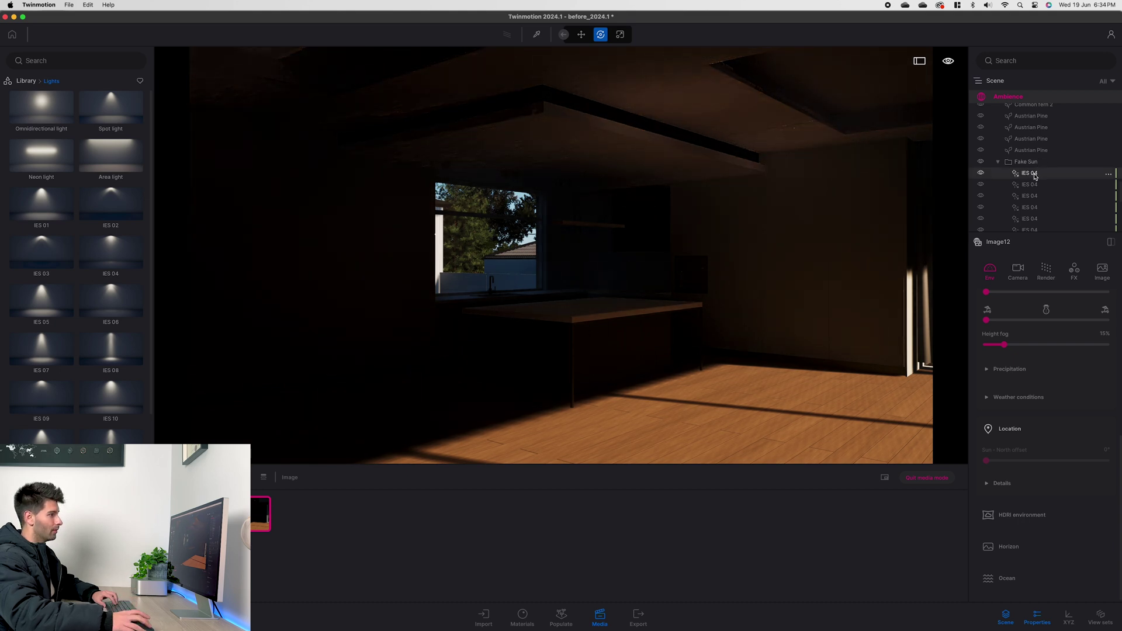
left_click(1031, 174)
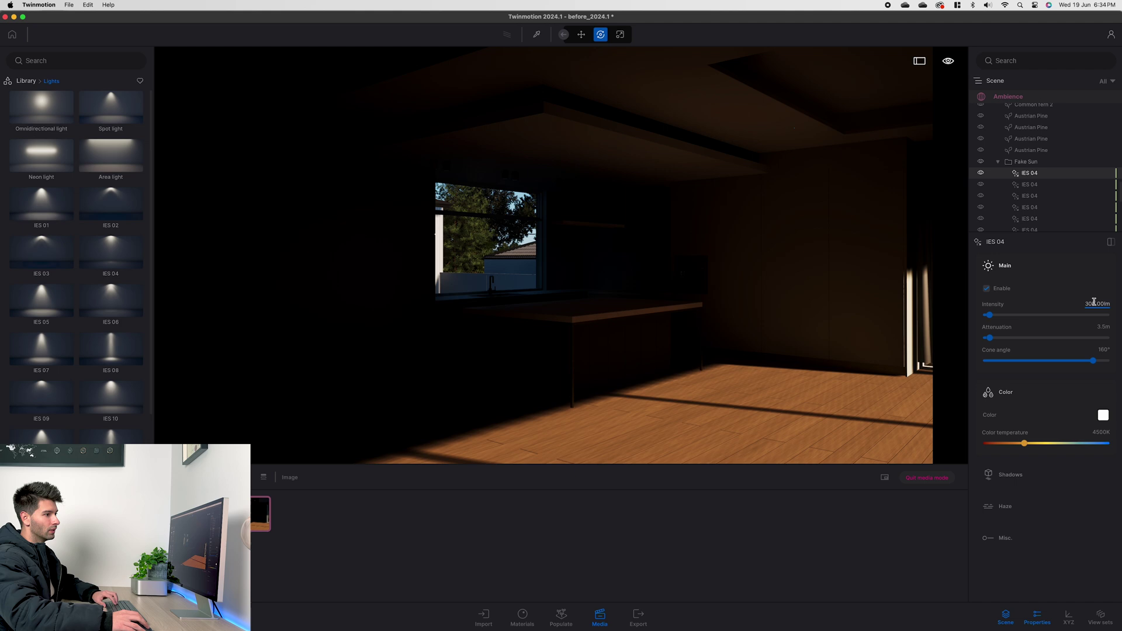
type("10")
key("Return")
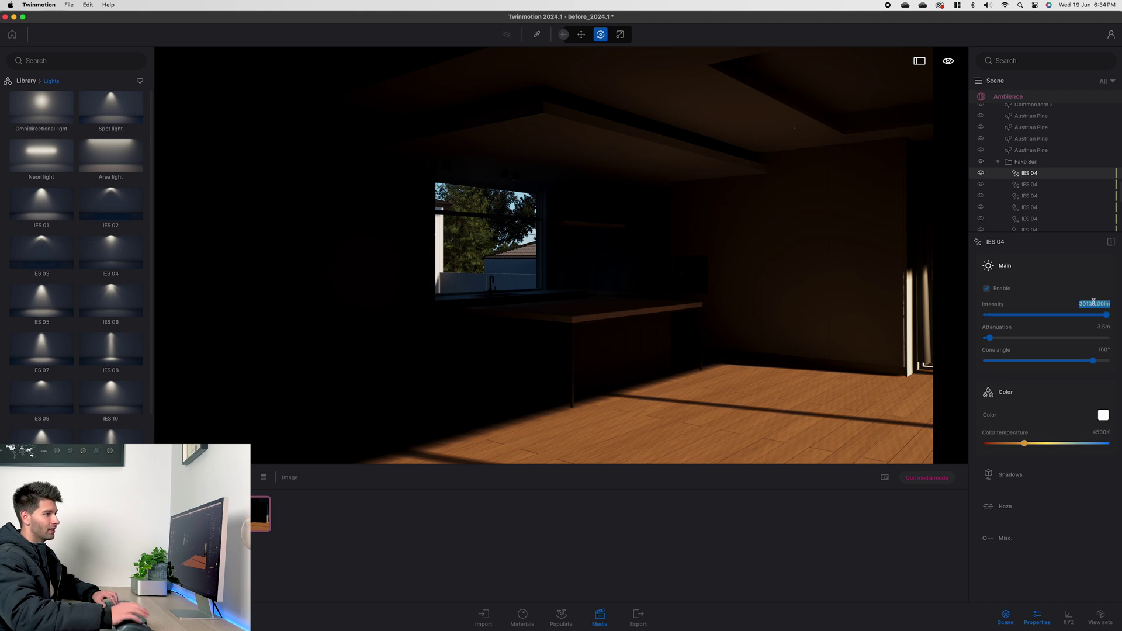
type("10")
key("Return")
Step: Set the IES 04 light's cone angle to 180° and its color temperature to 6200 K
left_click_drag(1106, 361, 1107, 360)
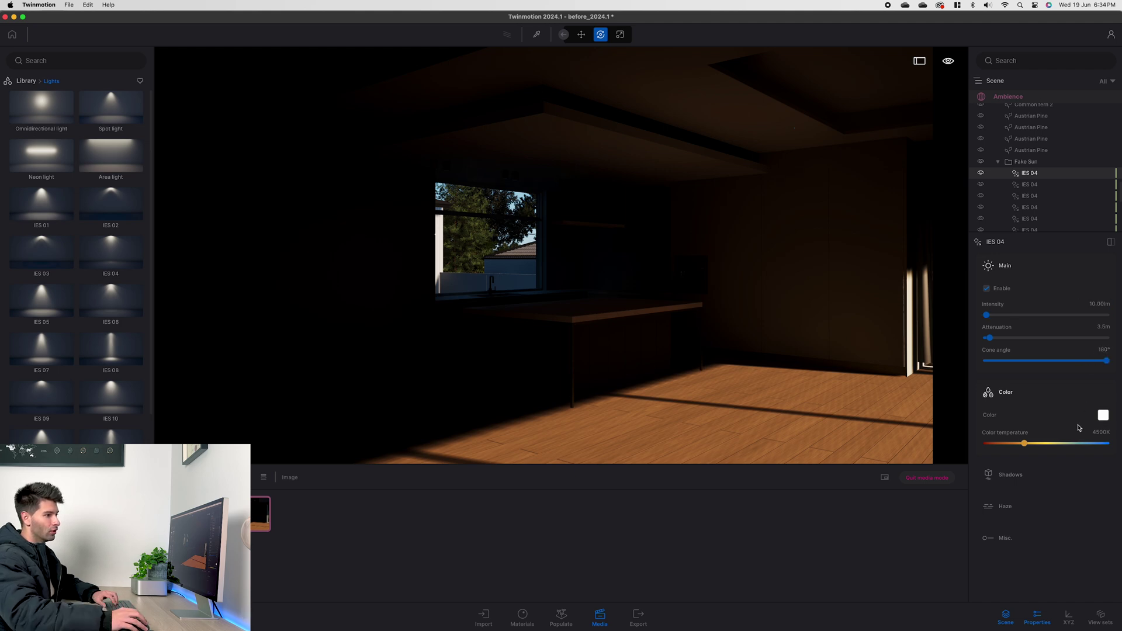
left_click(1097, 432)
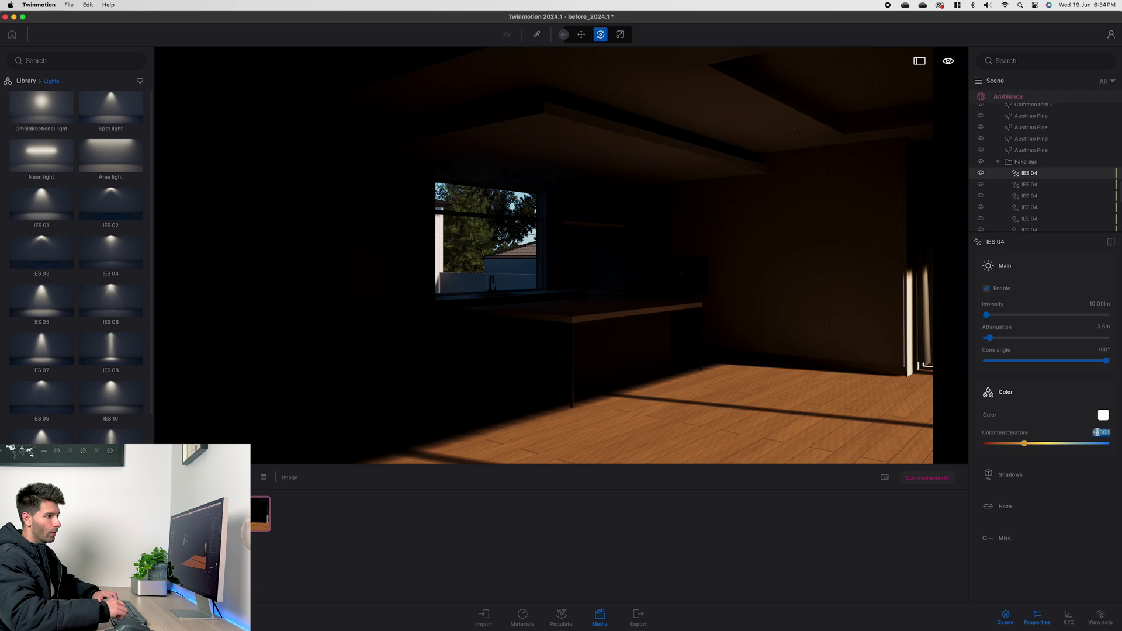
type("3200")
key("Return")
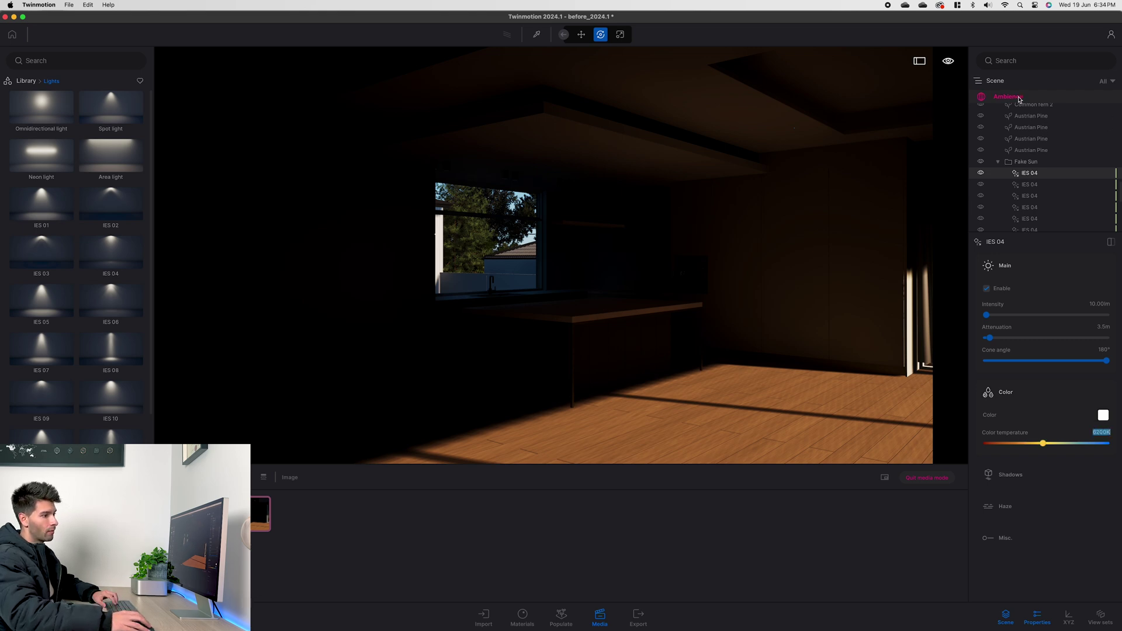
Step: Set the white balance in the Ambience camera settings to 6200 K to match the IES 04 lights
left_click(1017, 97)
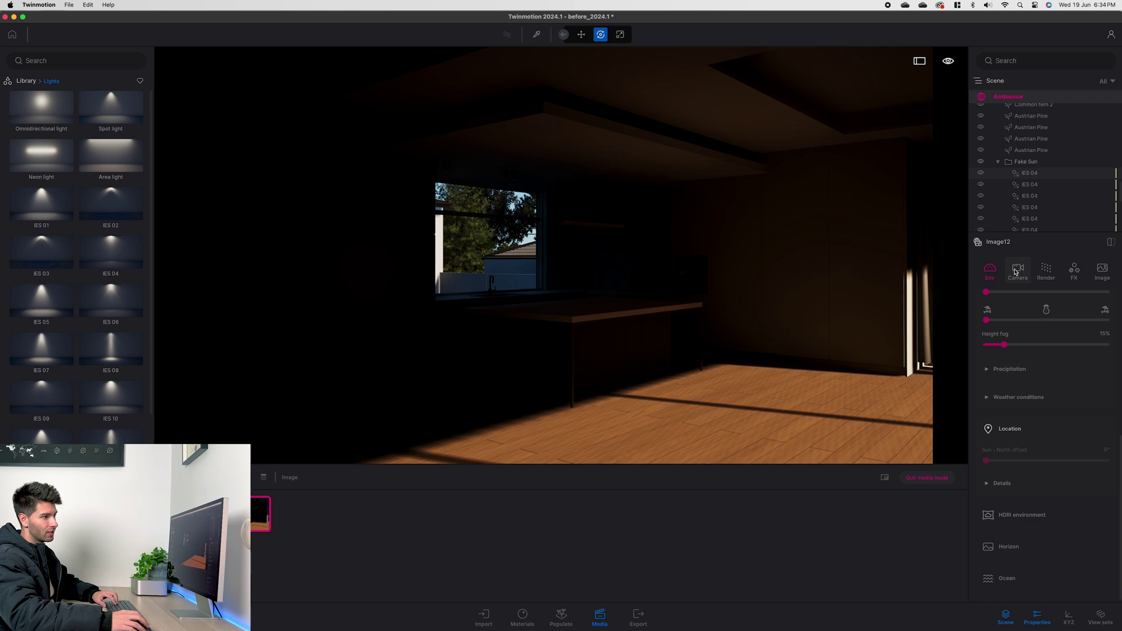
left_click(1016, 270)
left_click(1108, 336)
type("6")
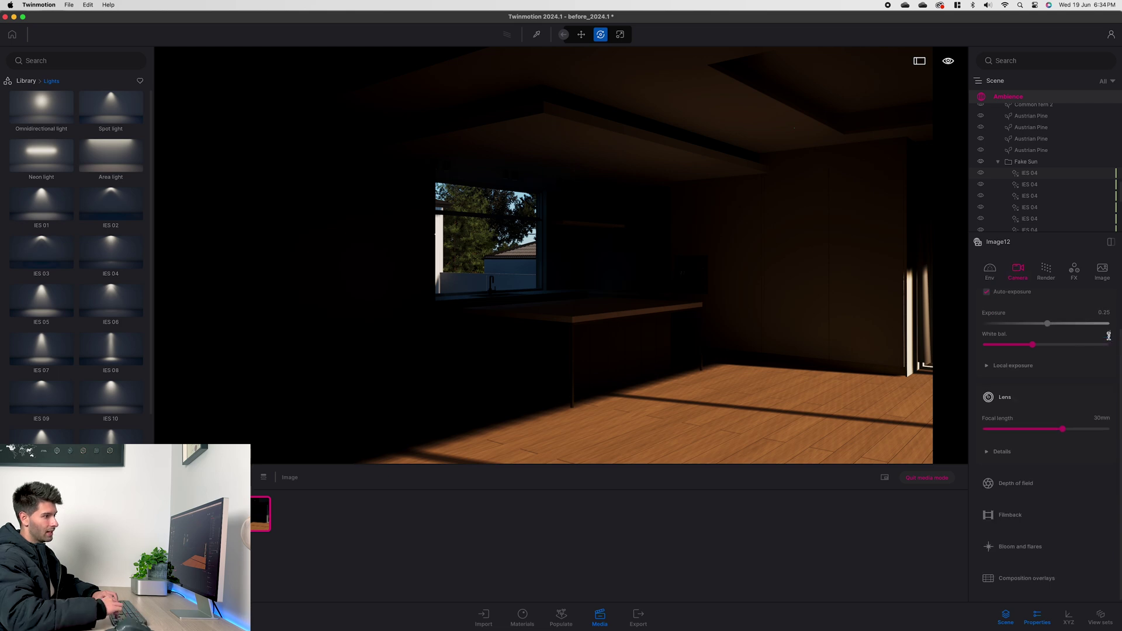
type("200")
key("Return")
Step: Select the first IES 04 light in the Fake Sun container and set its attenuation to 25 m
left_click(1030, 173)
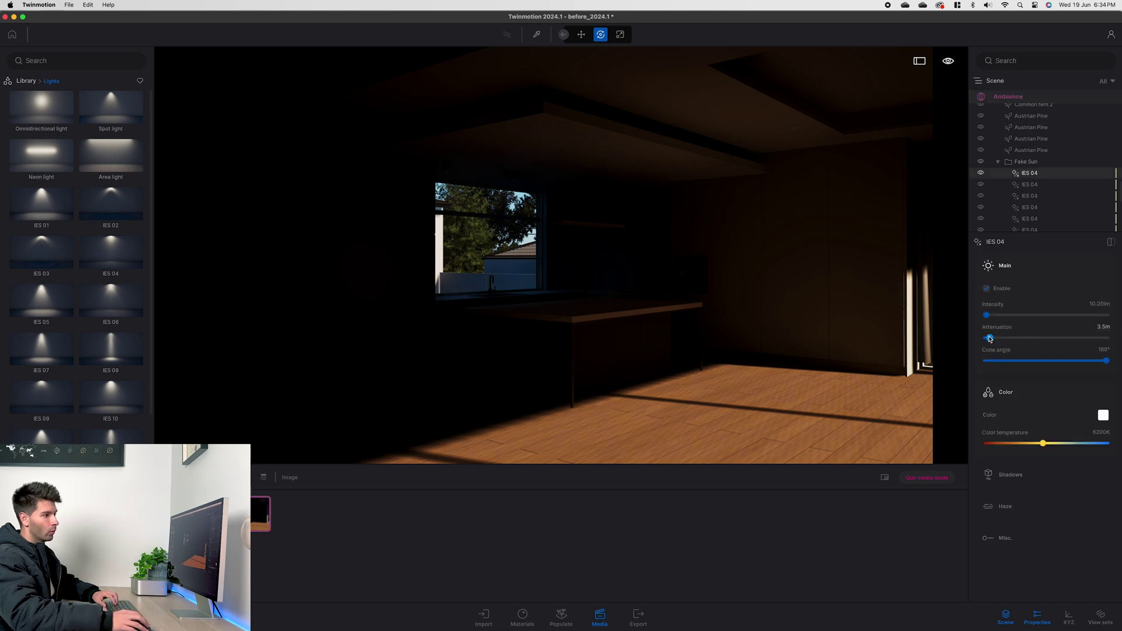
left_click_drag(993, 337, 1015, 339)
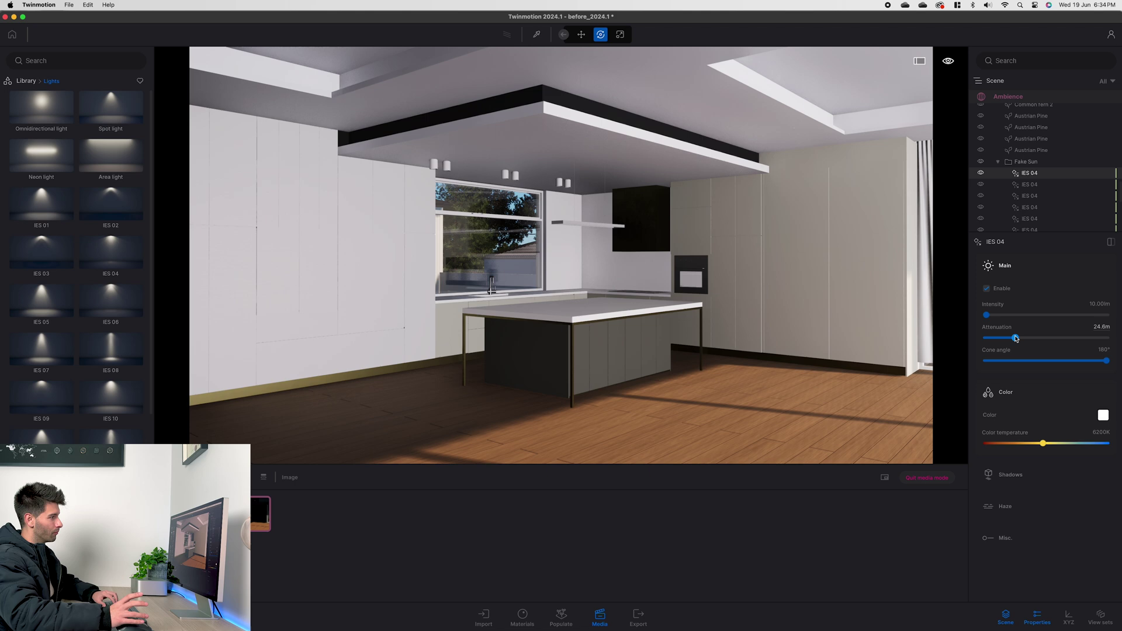
double_click(1101, 326)
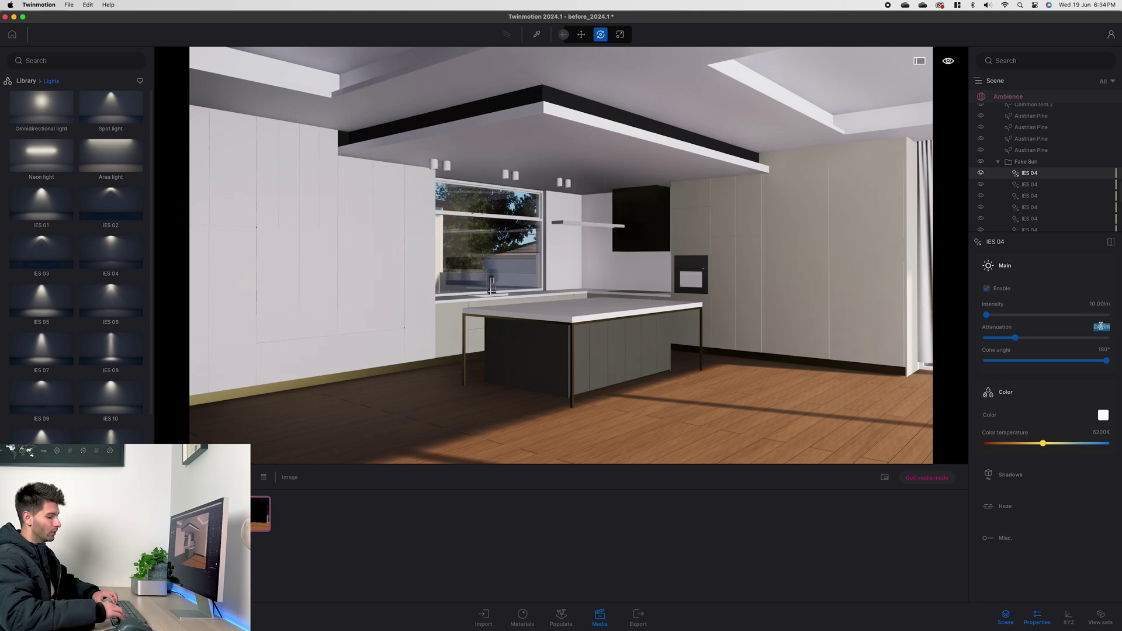
key("Return")
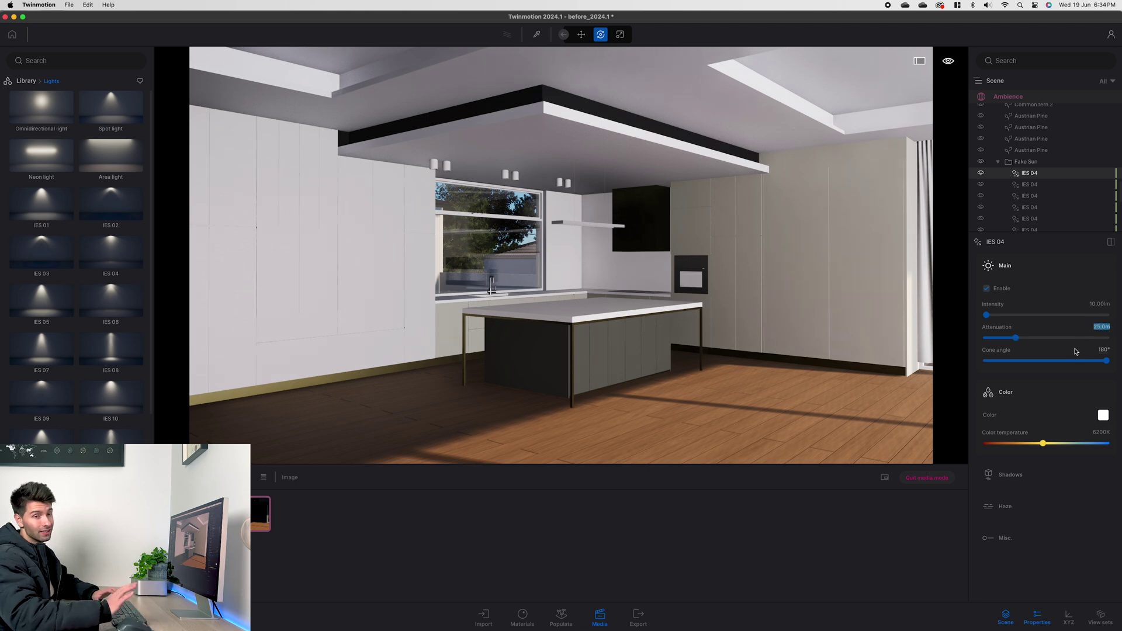
Step: Enable shadows on the IES 04 light and set its attenuation to 37.5 m and its intensity to 10 lm
left_click(1012, 475)
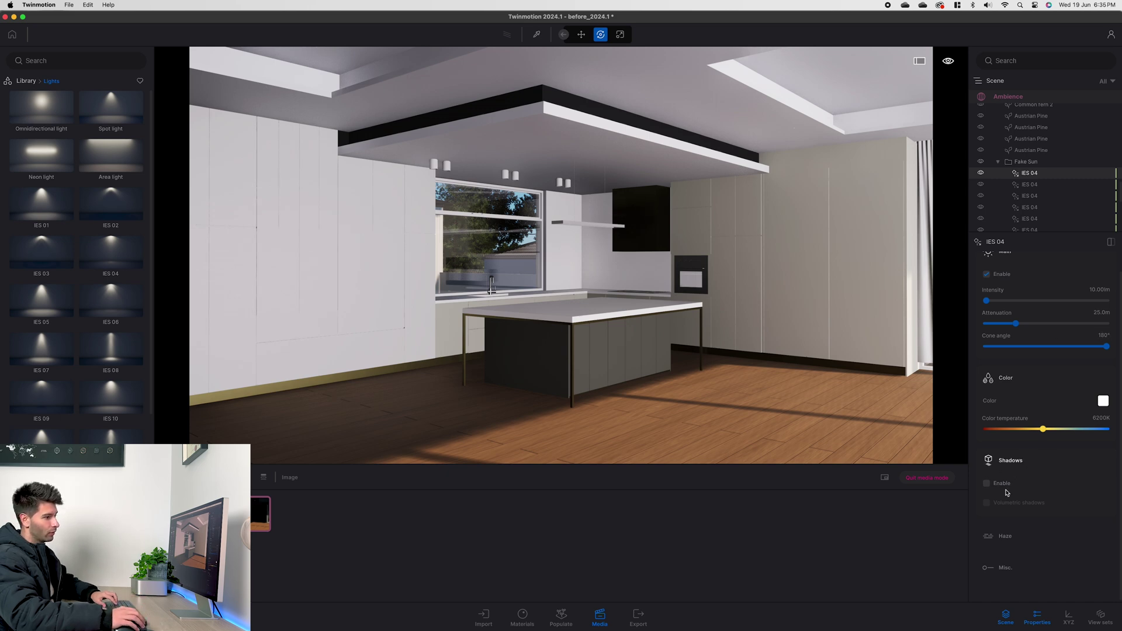
left_click(987, 483)
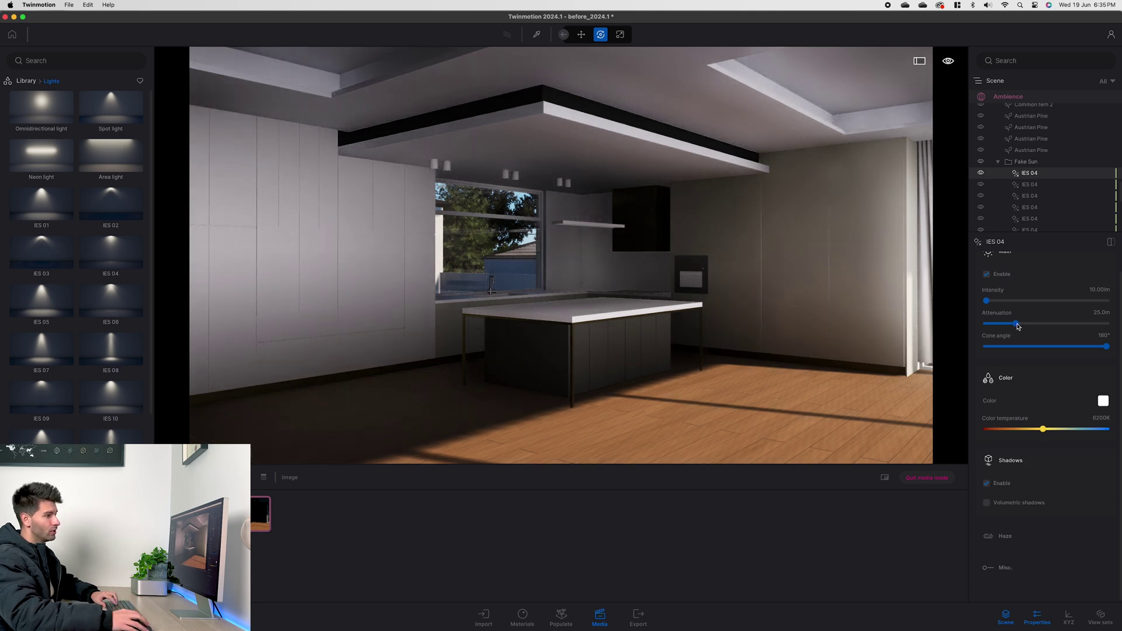
left_click_drag(1017, 326, 1030, 324)
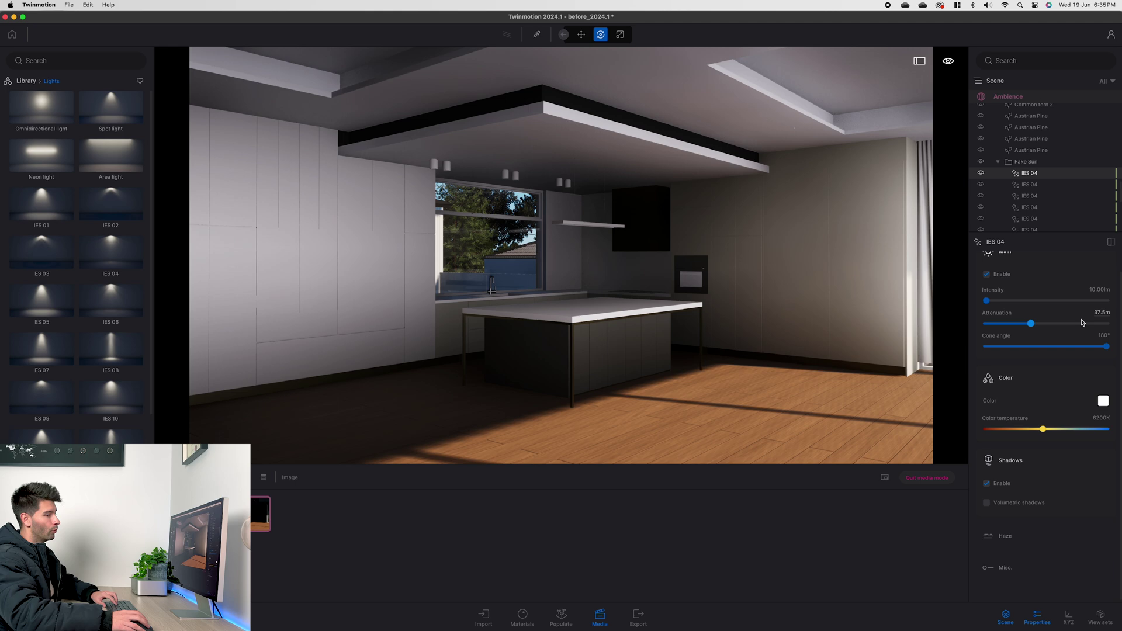
left_click(1097, 290)
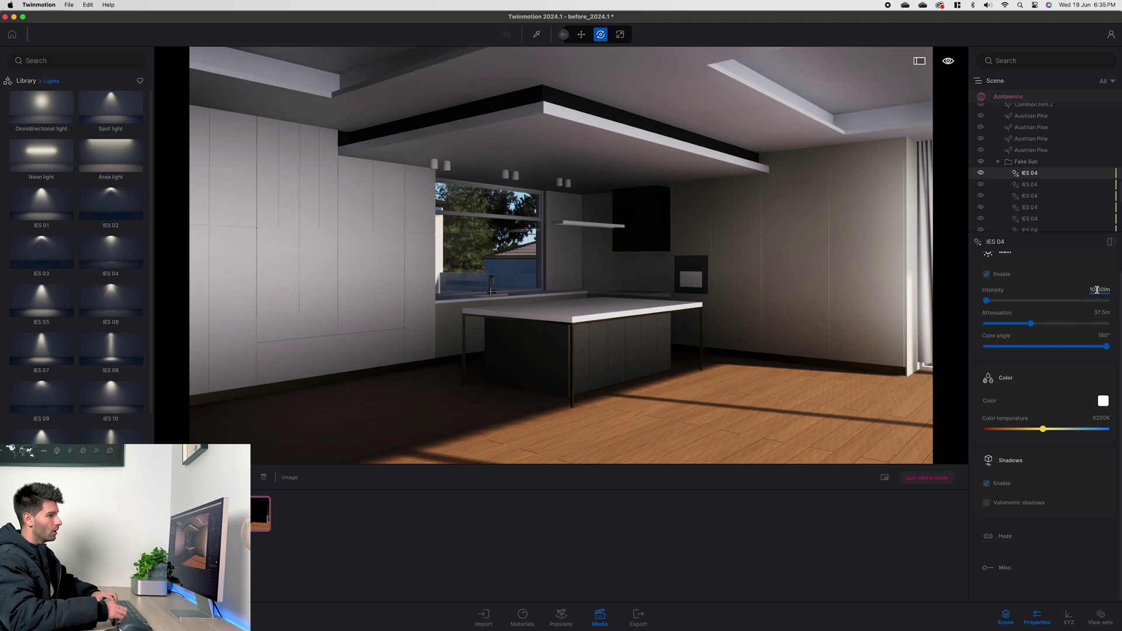
type("20000")
key("Return")
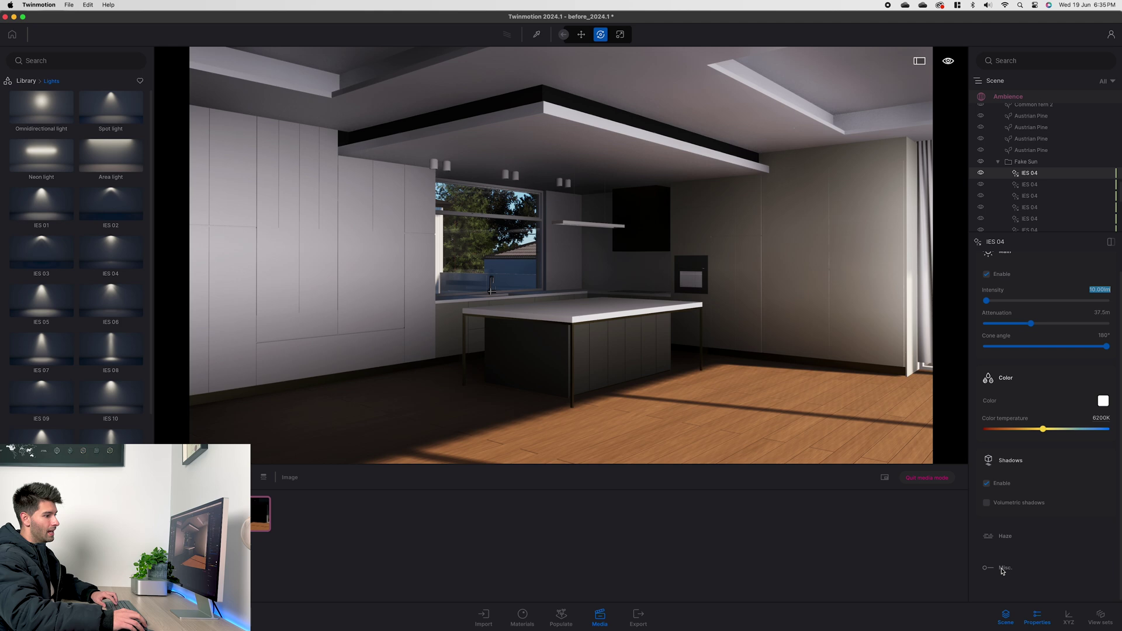
Step: Try the IES 04 light's reflection at 1.00 while facing the large windows, restore it to 0.00 and return to the kitchen view
left_click(1024, 564)
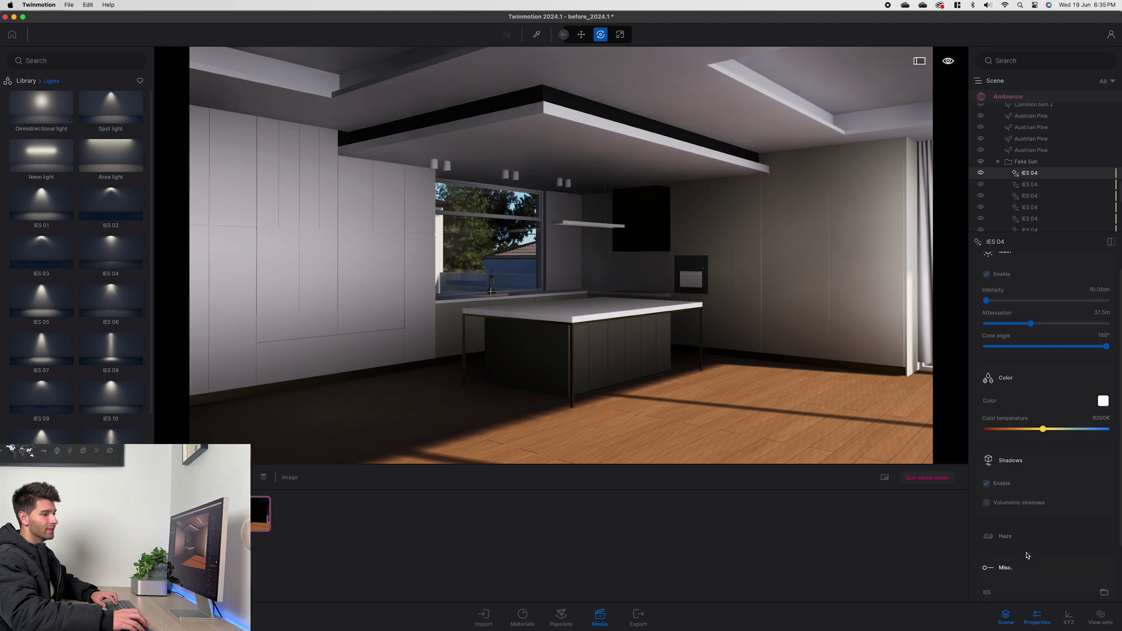
scroll(1028, 555, "down", 3)
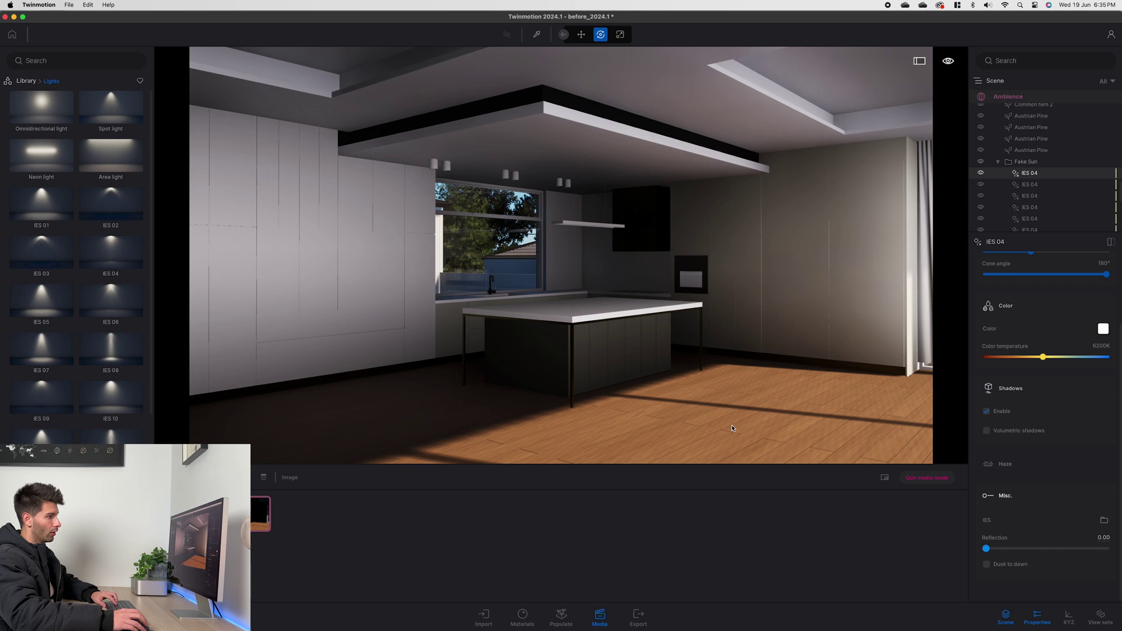
mouse_move(674, 410)
right_mouse_down()
mouse_move(771, 411)
mouse_move(674, 411)
right_mouse_up()
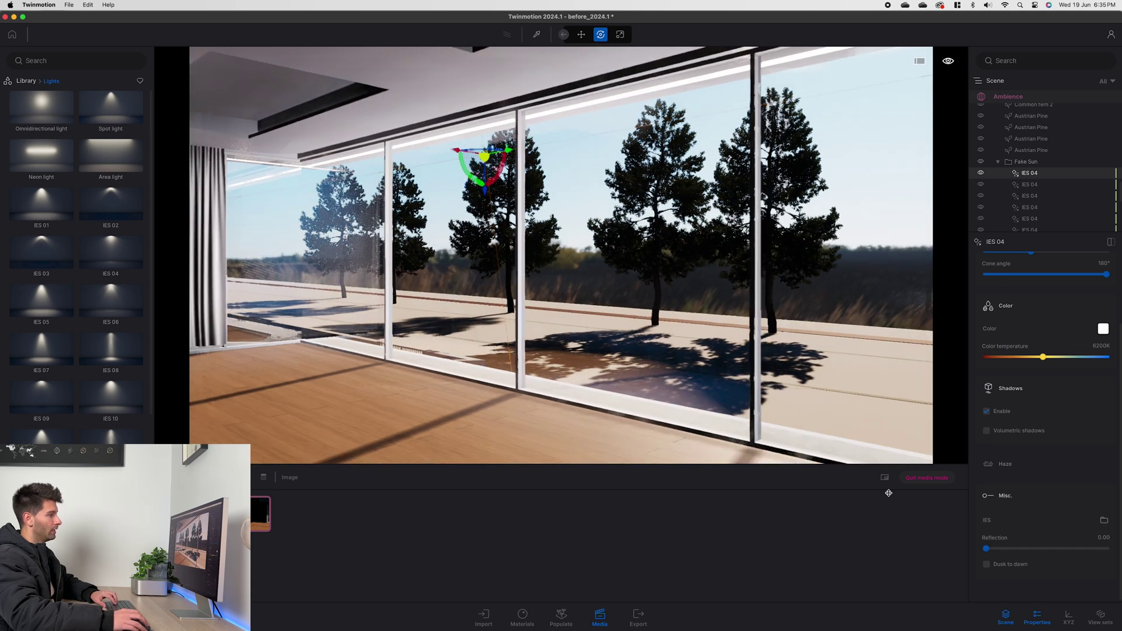
left_click_drag(987, 549, 1117, 546)
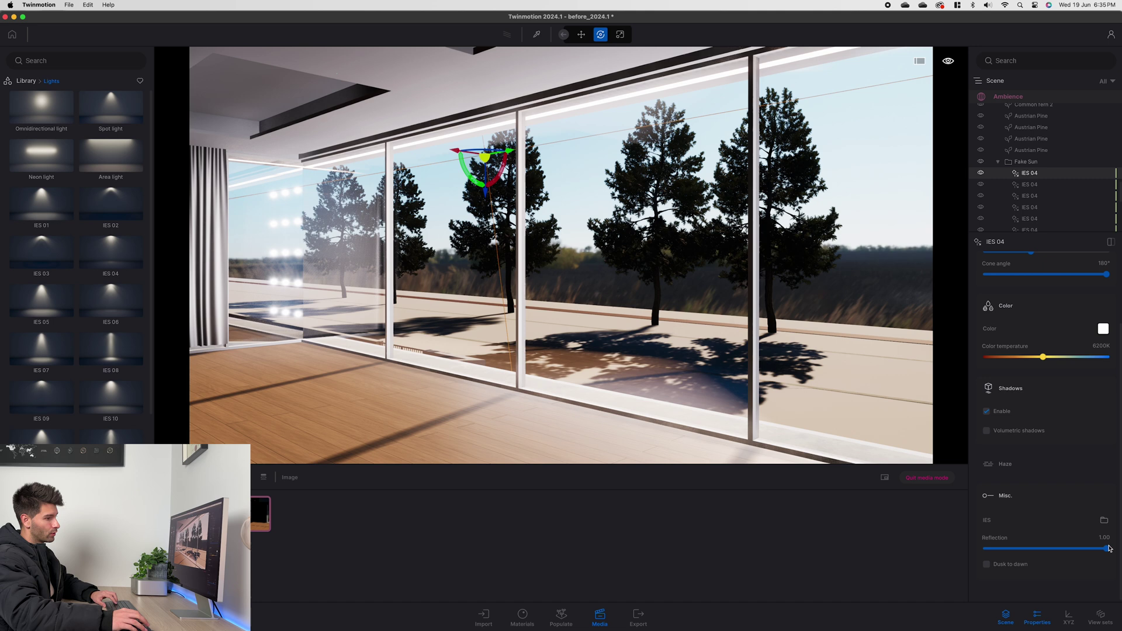
left_click_drag(1109, 548, 893, 536)
left_click(255, 520)
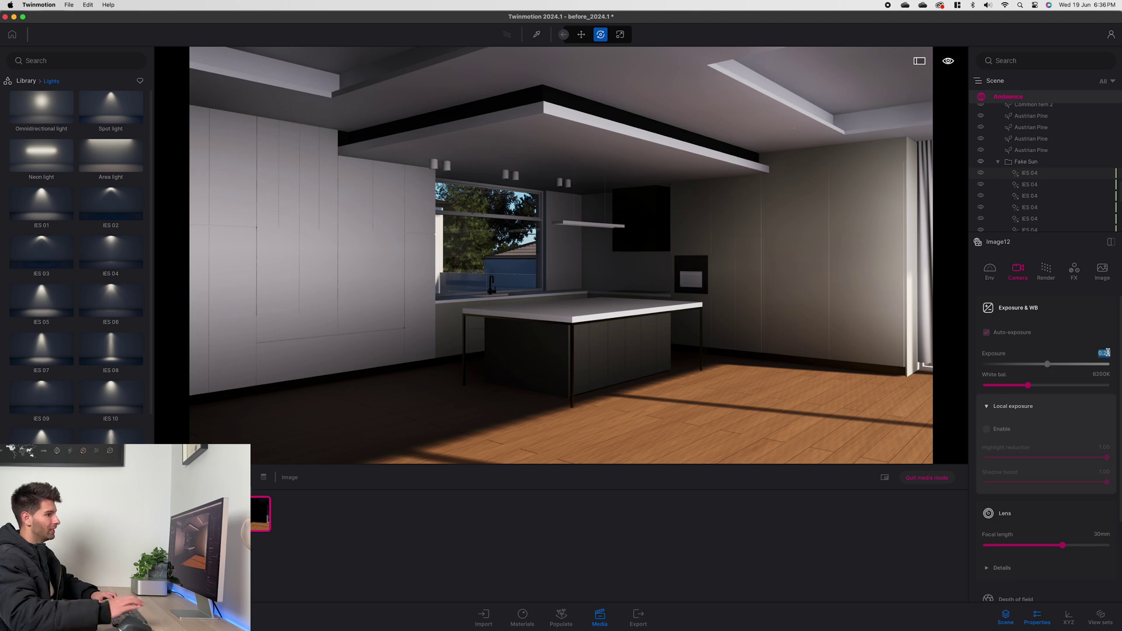
Step: Set the camera exposure to 0.50 and enable local exposure with highlight reduction 1.00 and shadow boost 0.70
double_click(1104, 353)
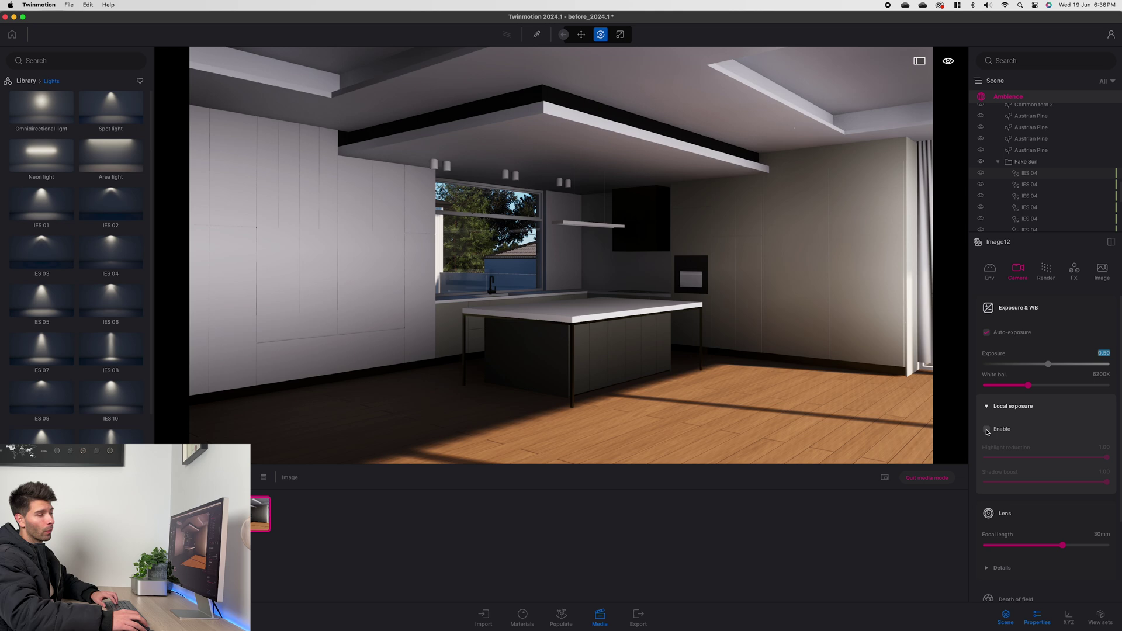
left_click(987, 430)
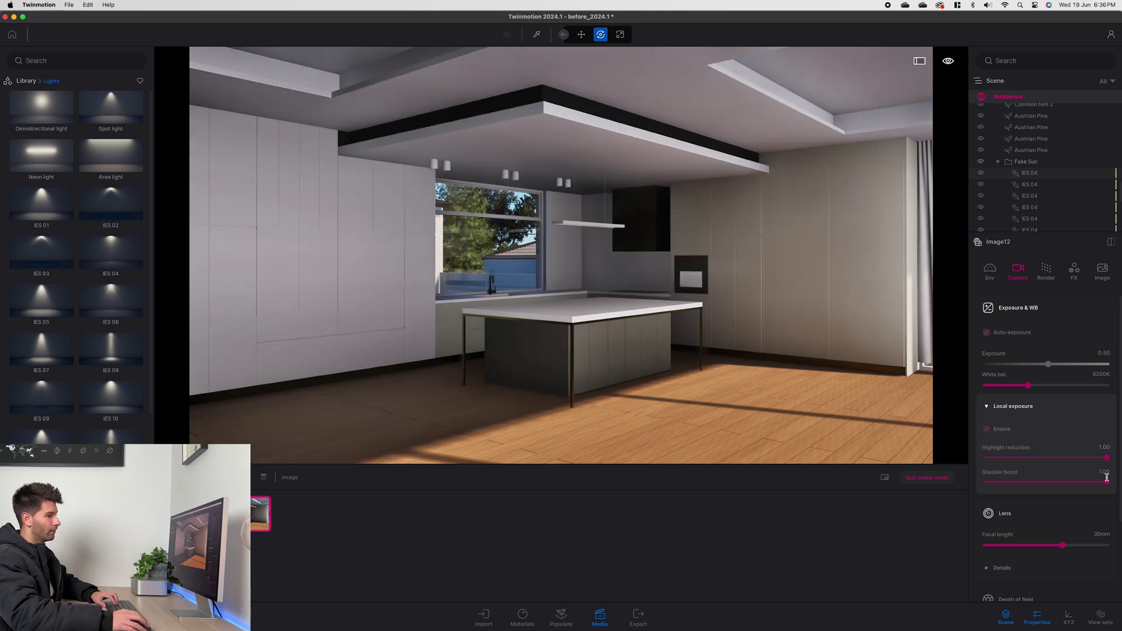
left_click_drag(1106, 478, 1049, 484)
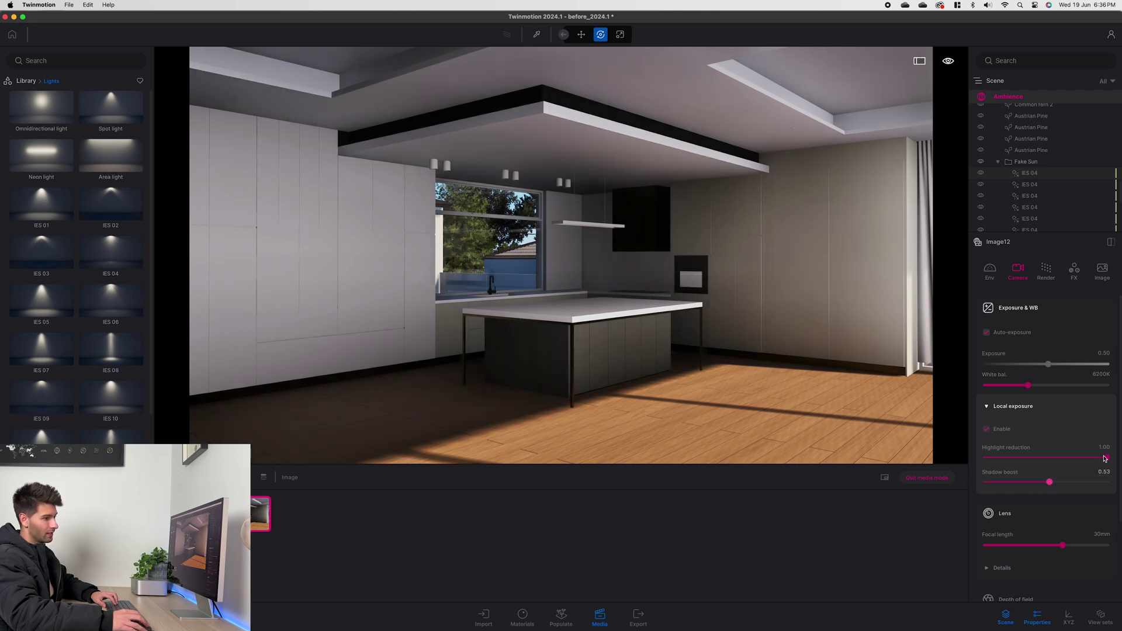
left_click_drag(1106, 460, 982, 459)
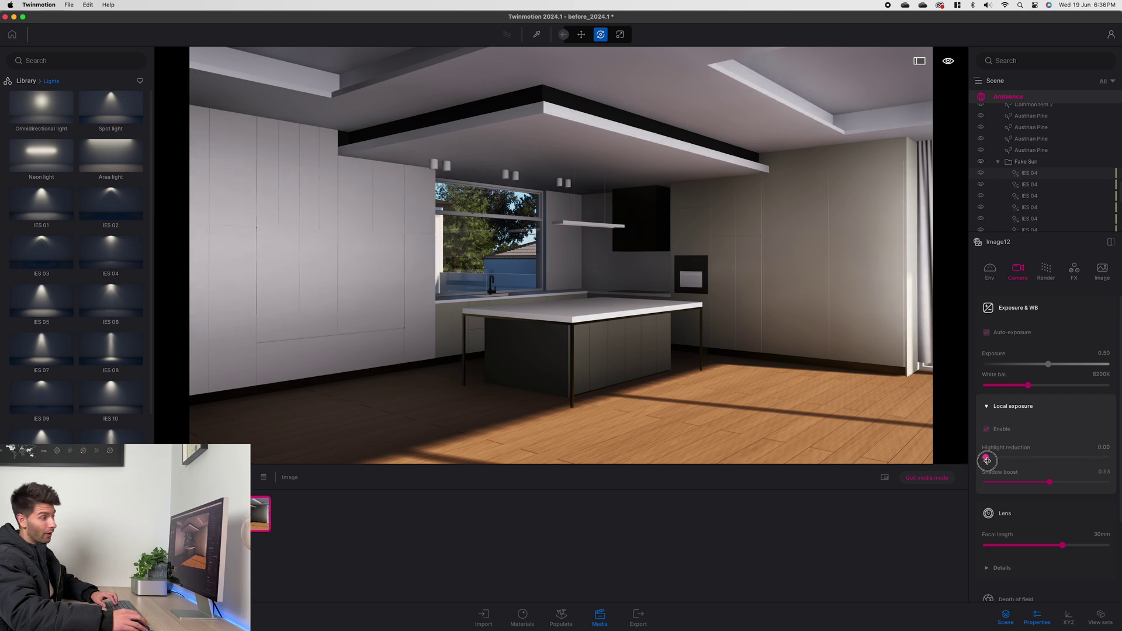
left_click(1108, 457)
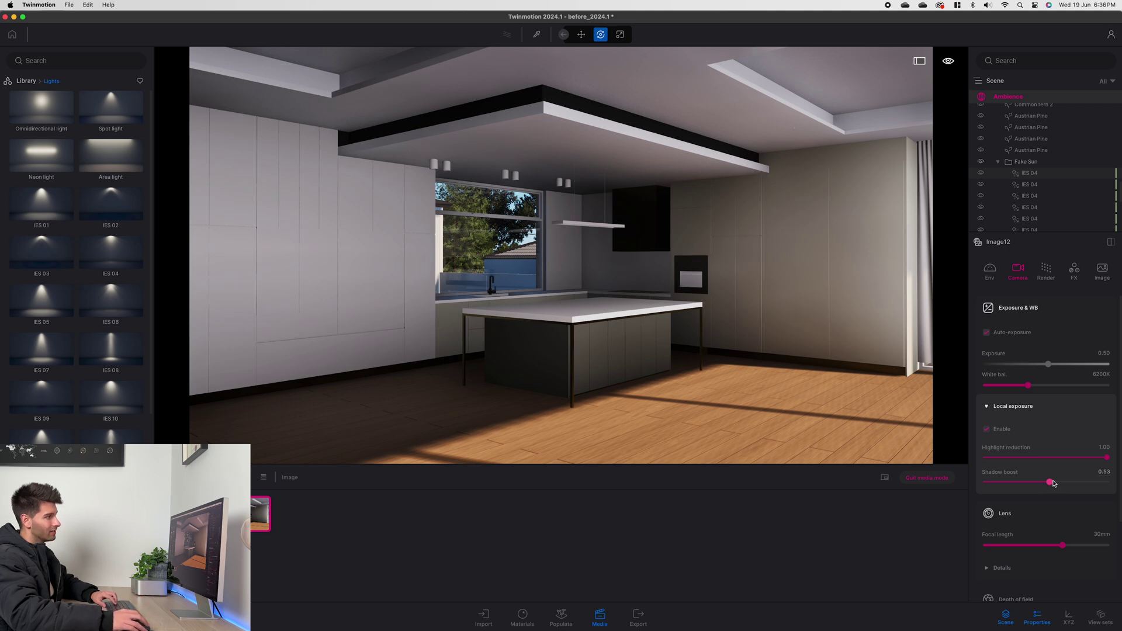
left_click_drag(1050, 483, 1067, 480)
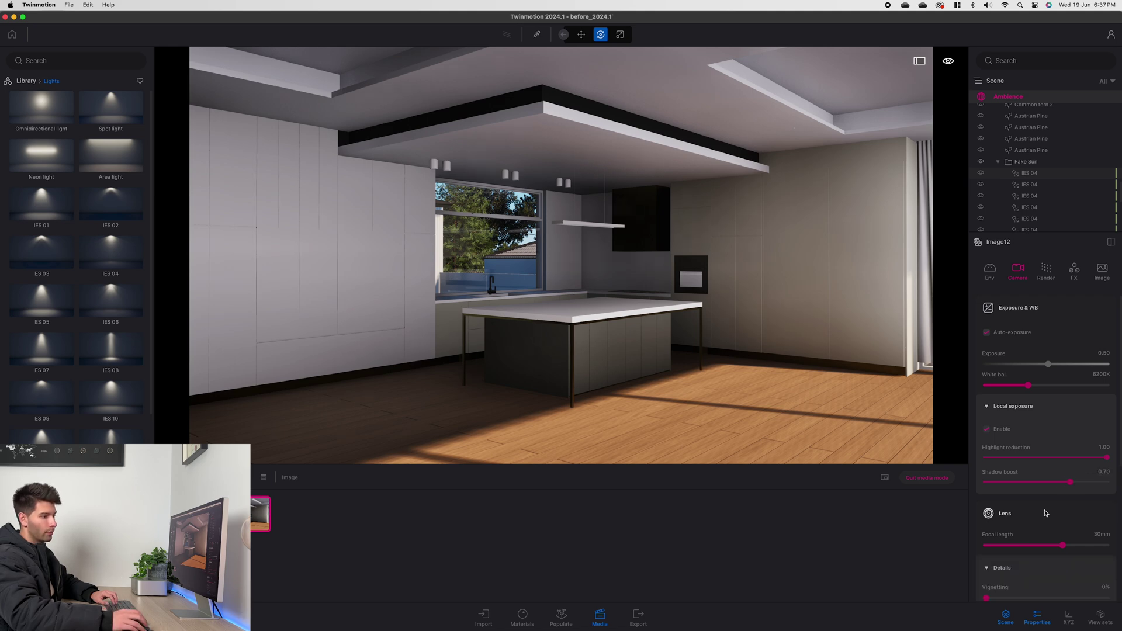
Step: Set the camera lens sharpness to 9% and enable parallelism
scroll(1046, 513, "down", 2)
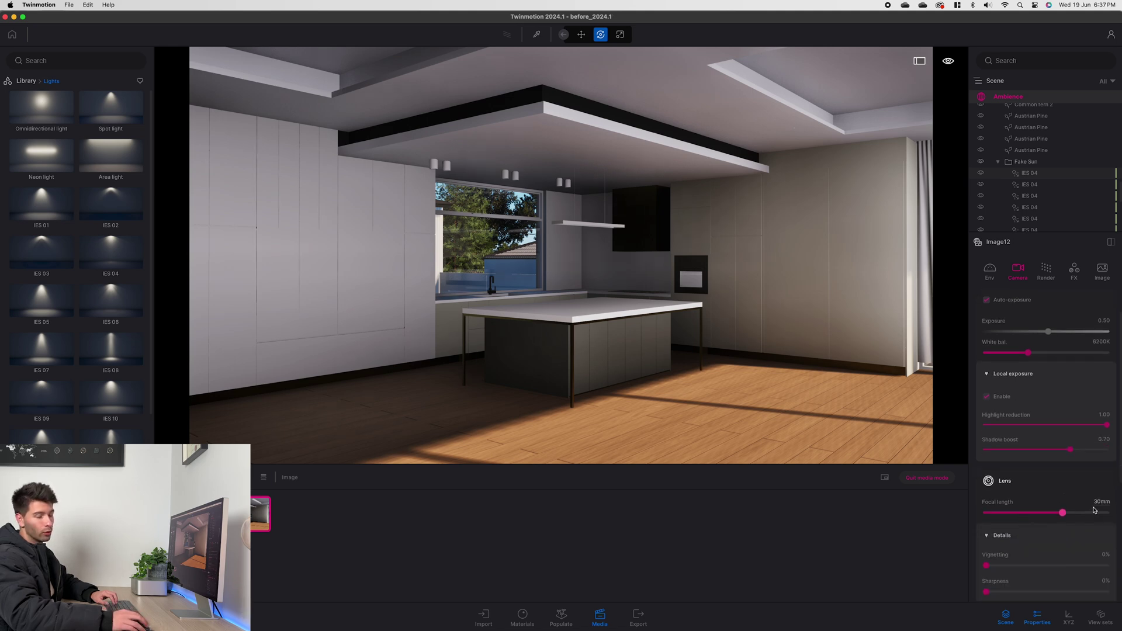
scroll(1095, 504, "down", 1)
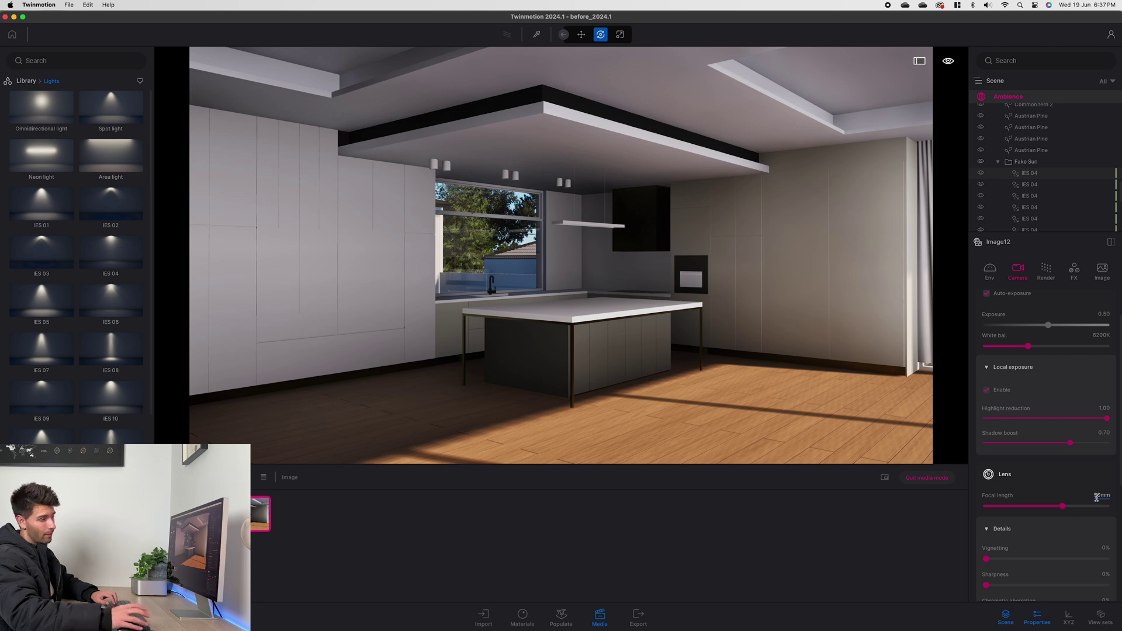
scroll(1096, 502, "down", 1)
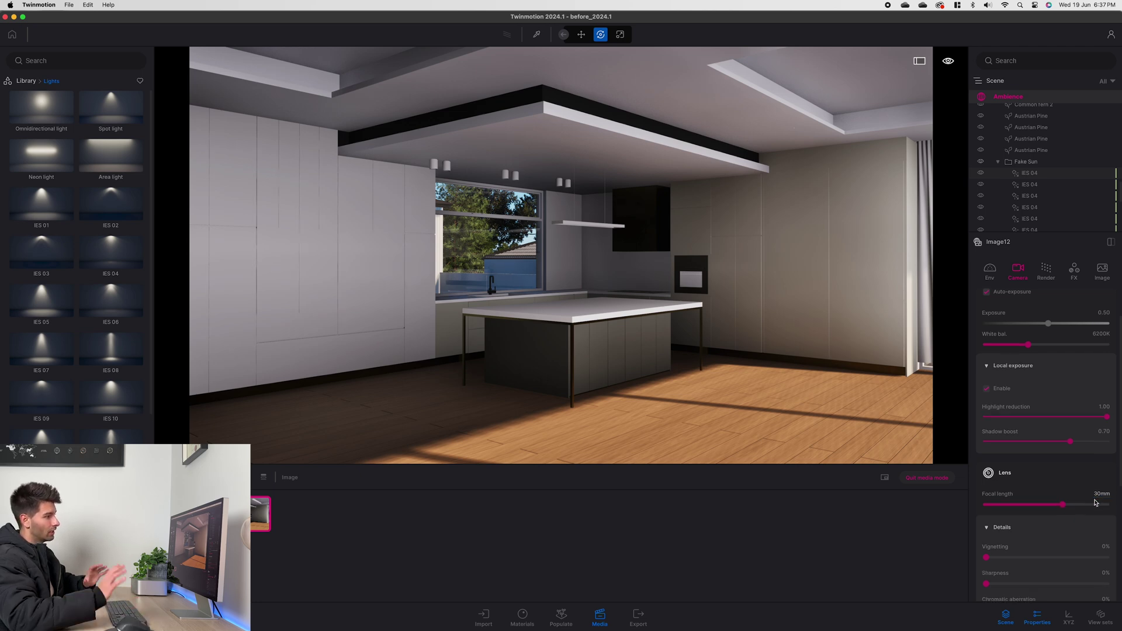
scroll(1096, 502, "down", 5)
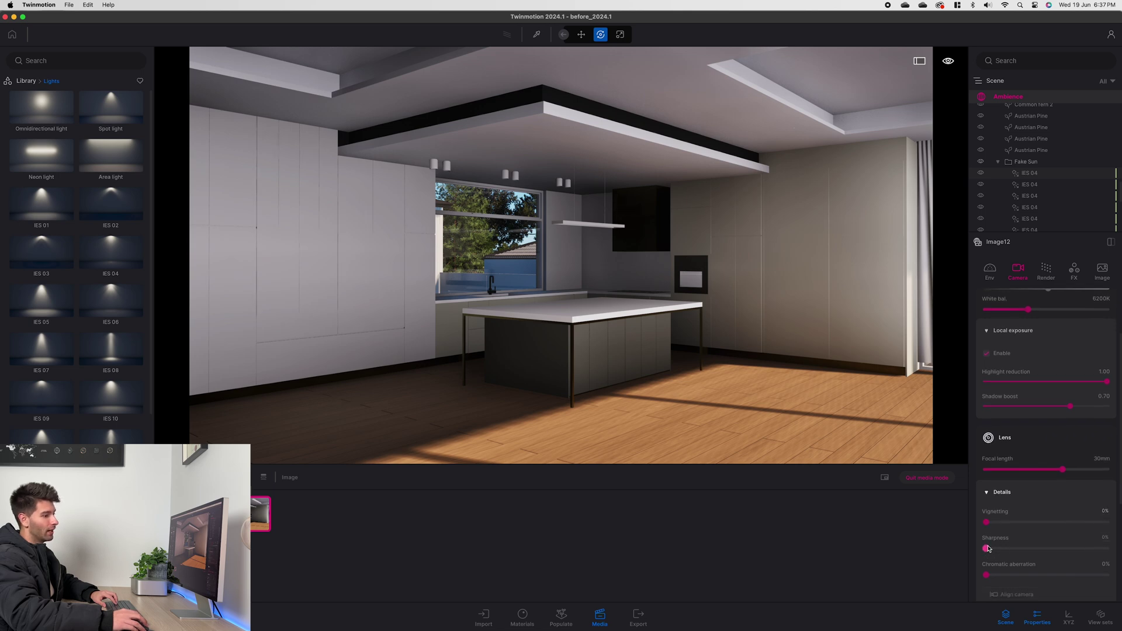
left_click_drag(988, 547, 997, 549)
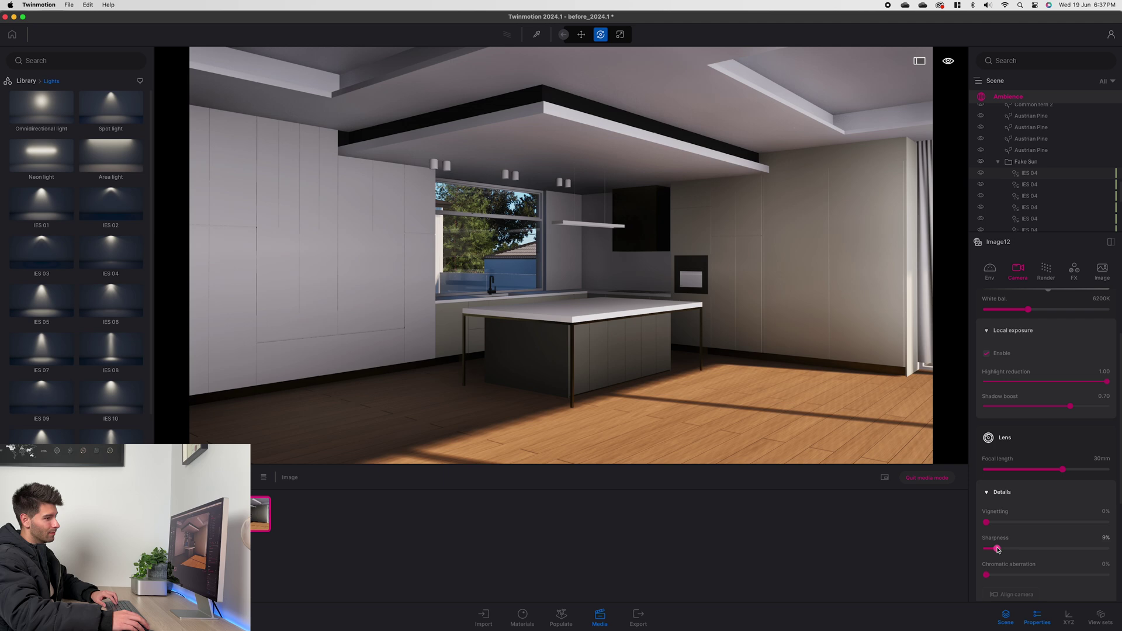
scroll(997, 543, "down", 10)
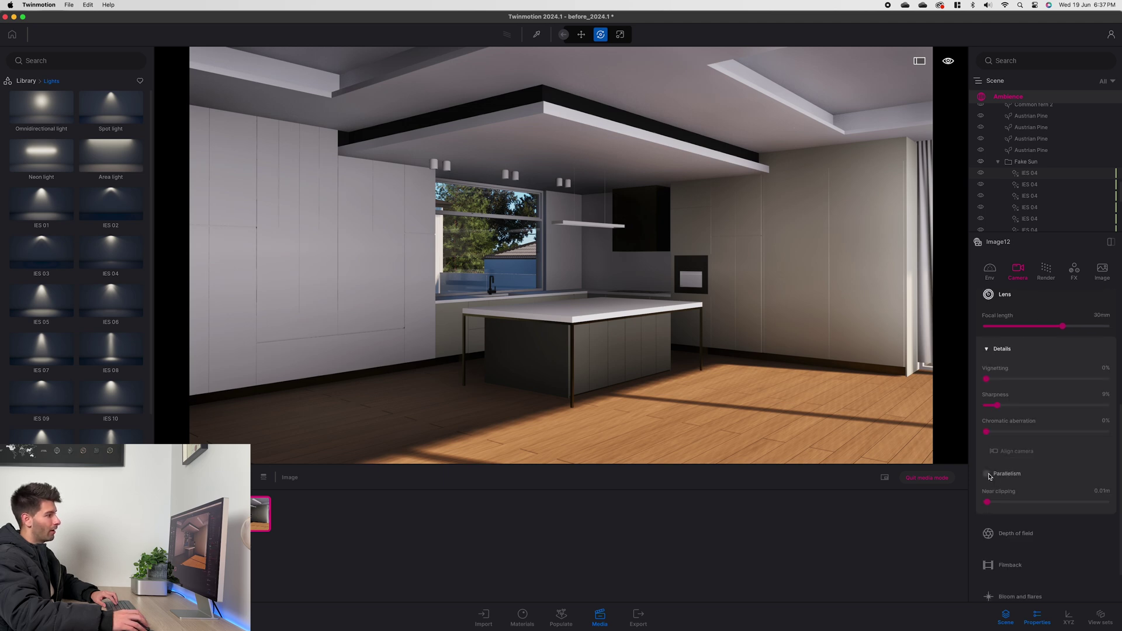
left_click(986, 474)
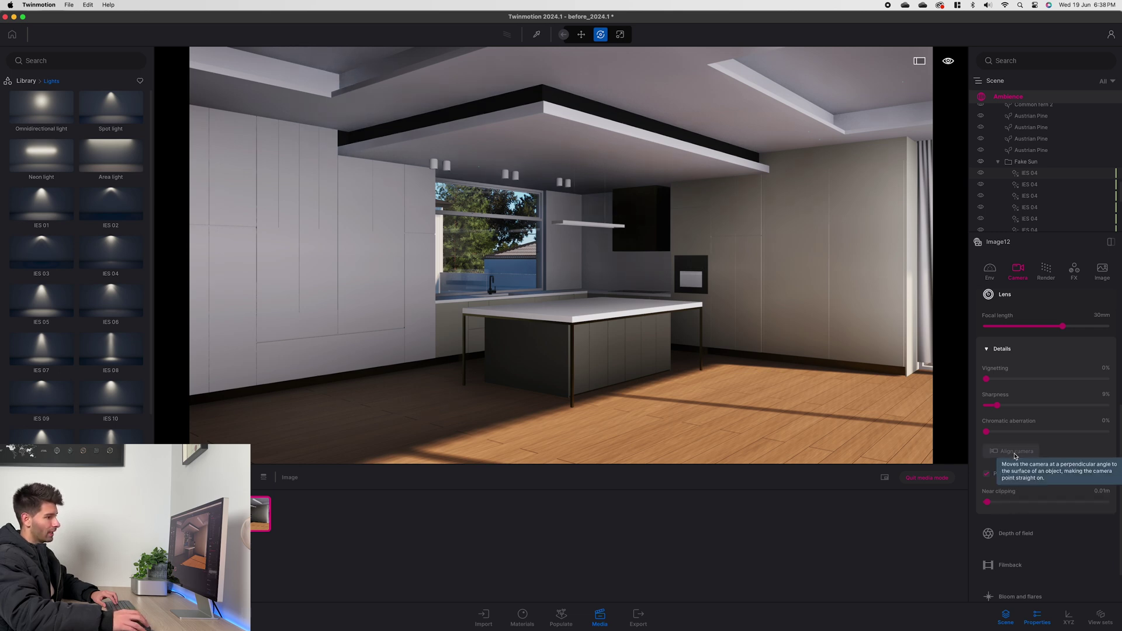
Step: Try aligning the camera straight on to the kitchen's window wall with a focal length of 25 mm
left_click(1015, 455)
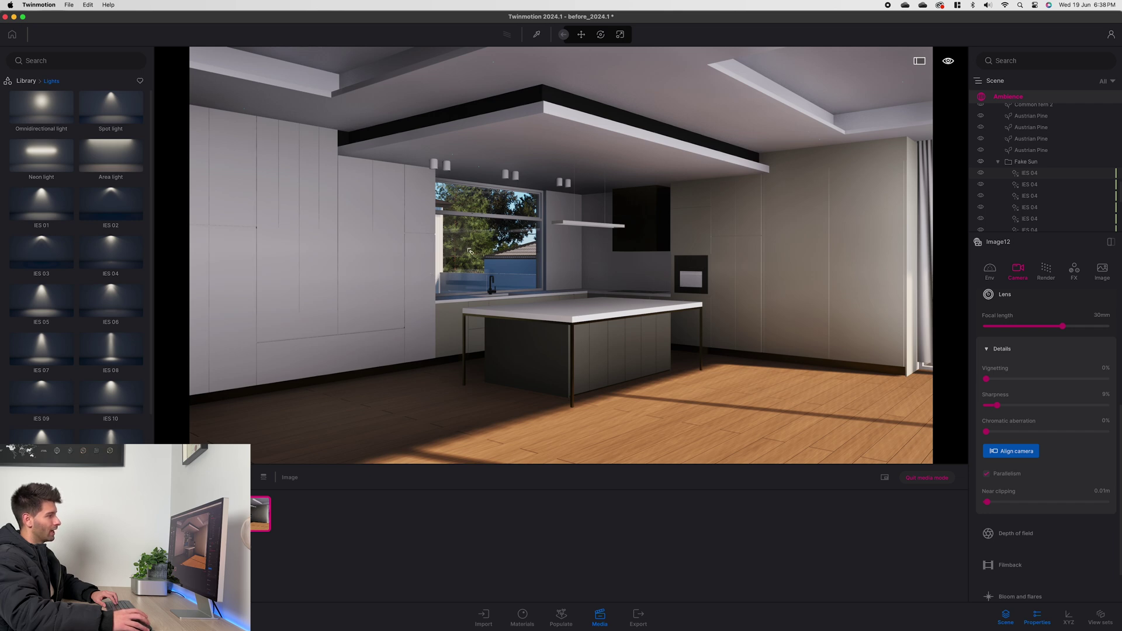
left_click(470, 251)
left_click(471, 251)
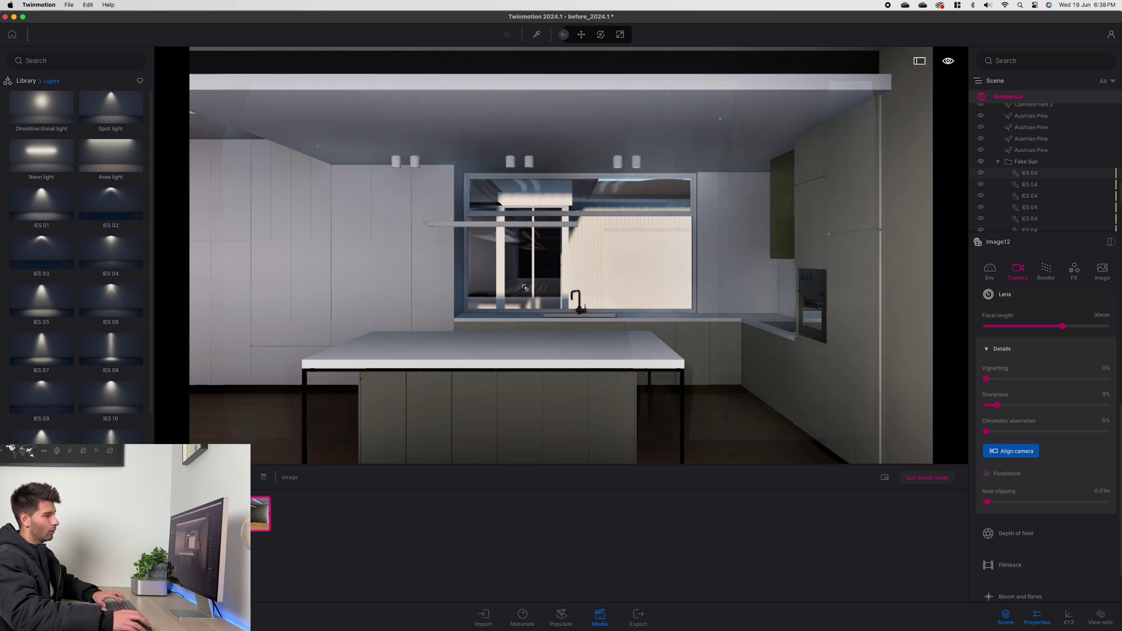
left_click(1096, 316)
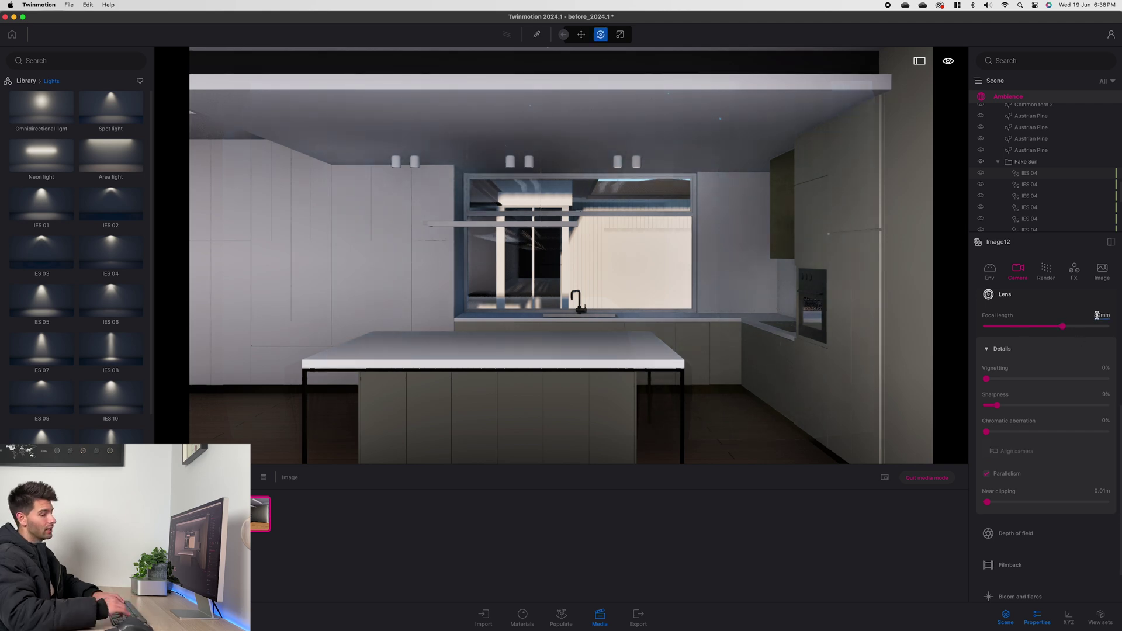
type("25")
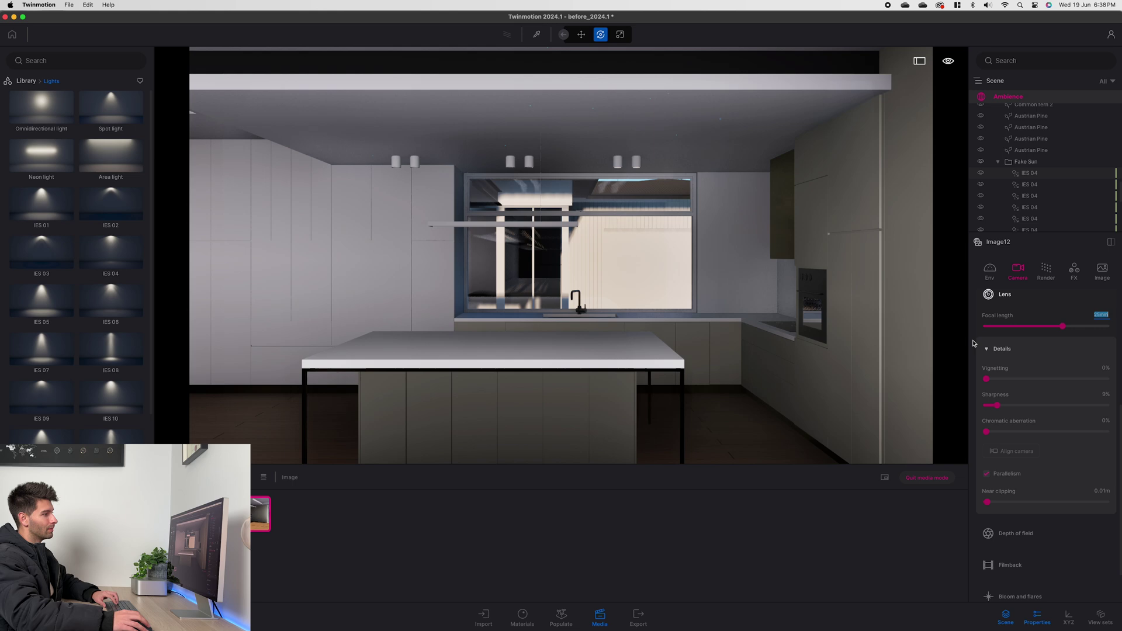
key("Return")
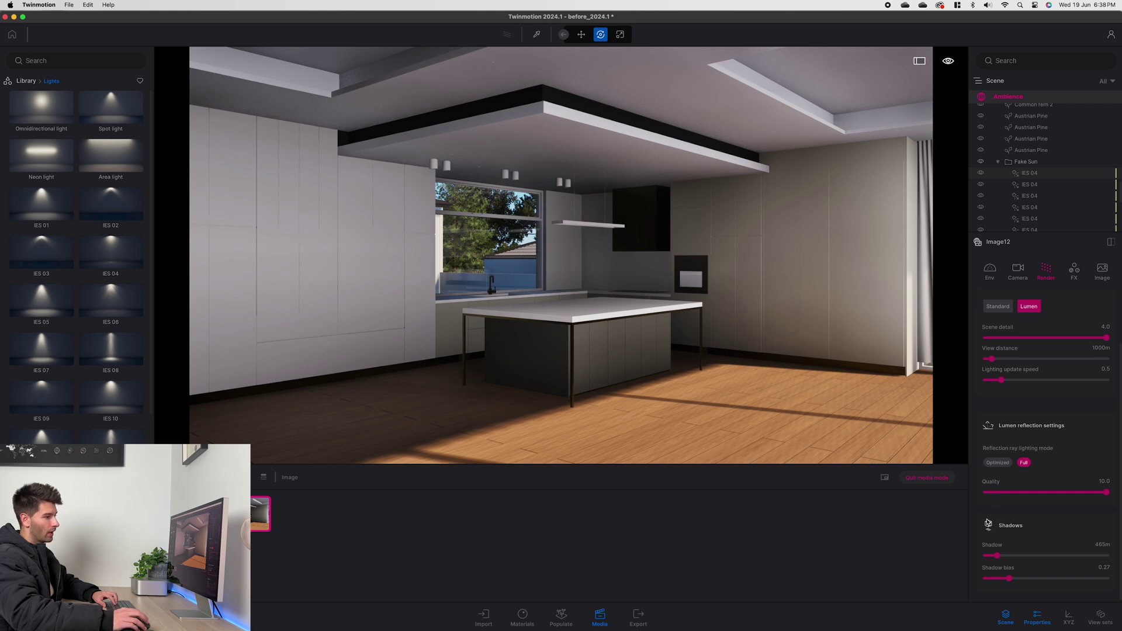
Step: Set the Lumen render's shadow distance to 629 m and its shadow bias to 0.33
left_click(997, 556)
left_click_drag(997, 555, 1018, 579)
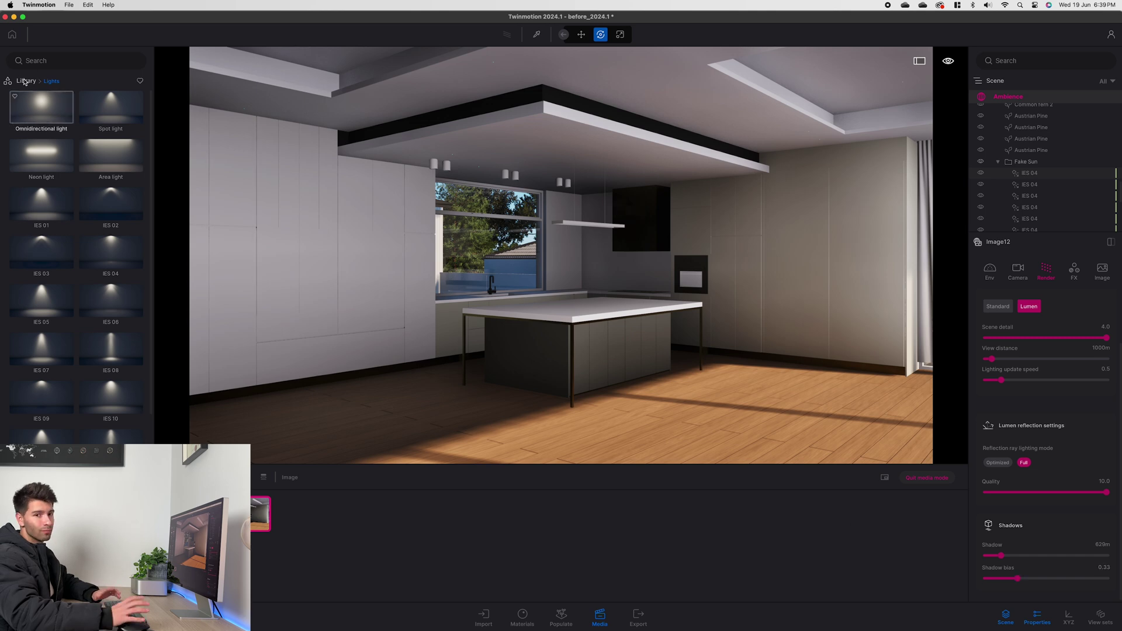
Step: Apply the Glossy plastic material from the library to the tall cabinets beside the oven
left_click(39, 82)
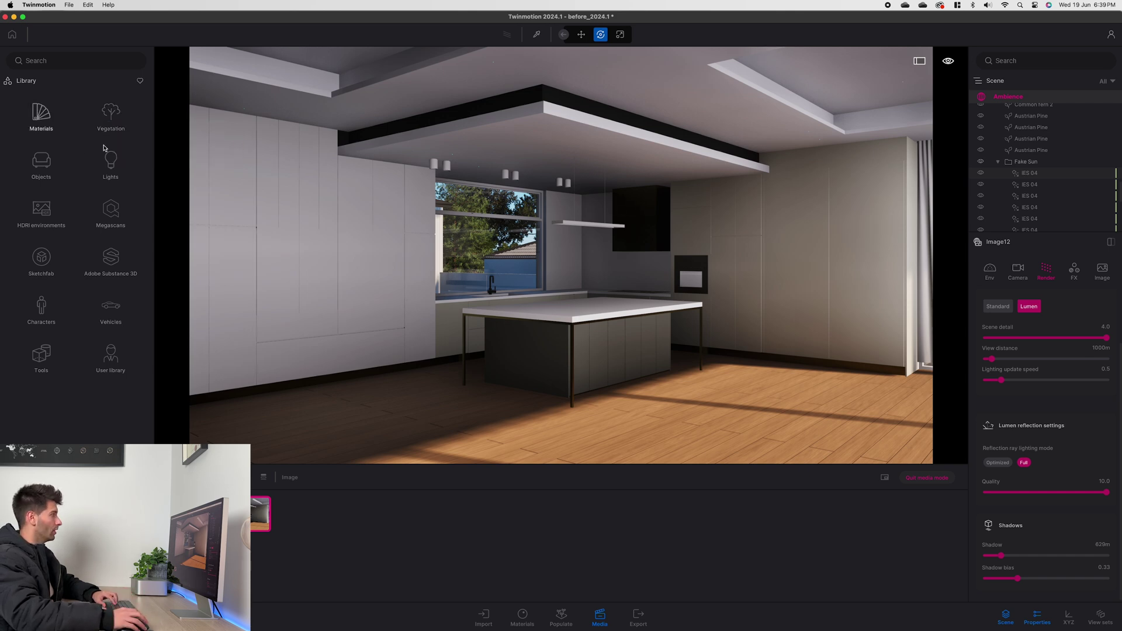
left_click(41, 114)
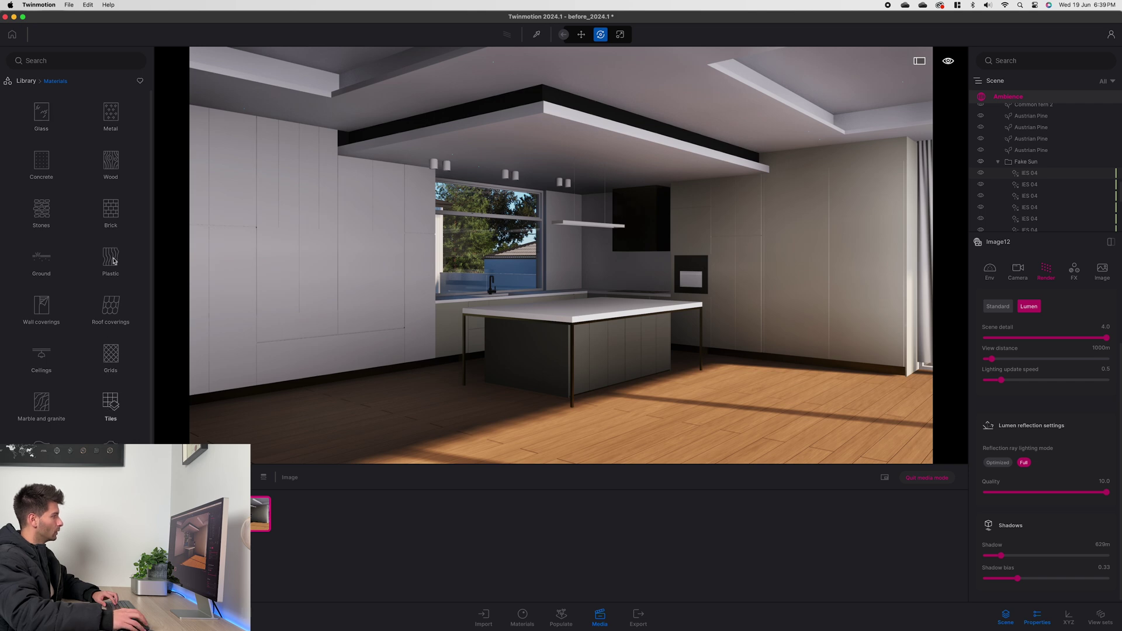
left_click(113, 260)
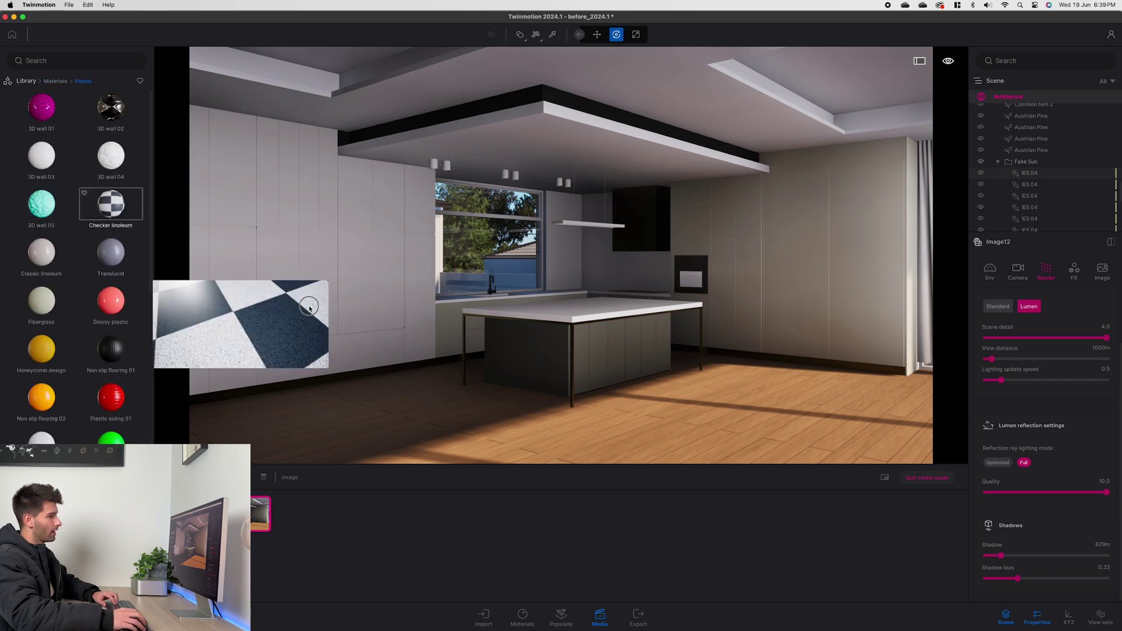
left_click_drag(116, 304, 617, 272)
left_click_drag(777, 266, 780, 266)
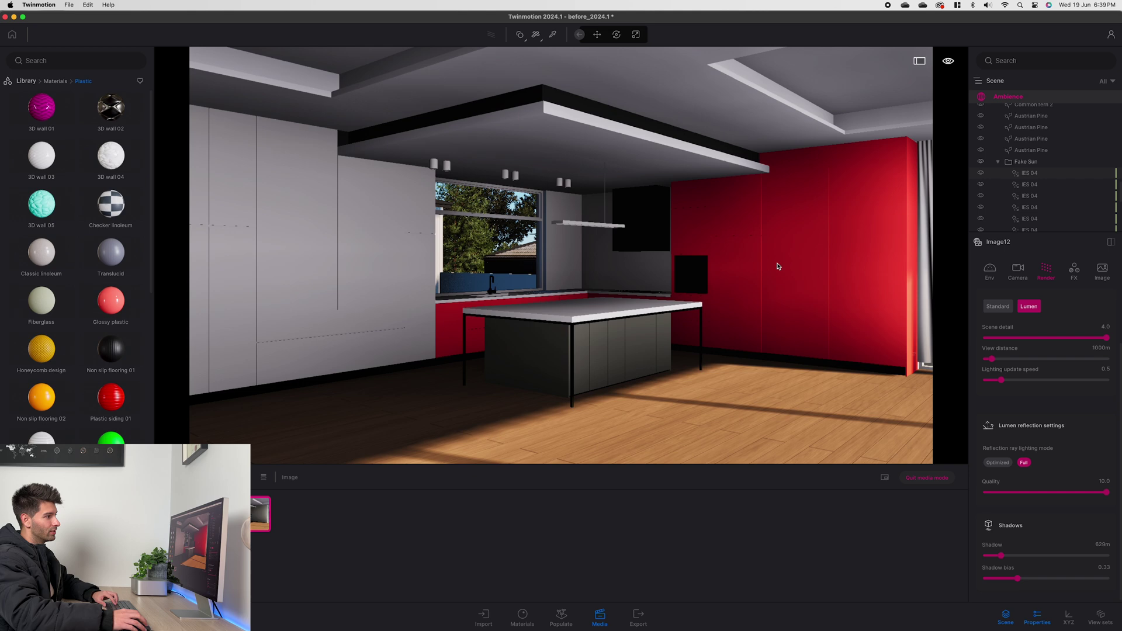
Step: Change the glossy plastic cabinet material's tint to white
left_click(1102, 371)
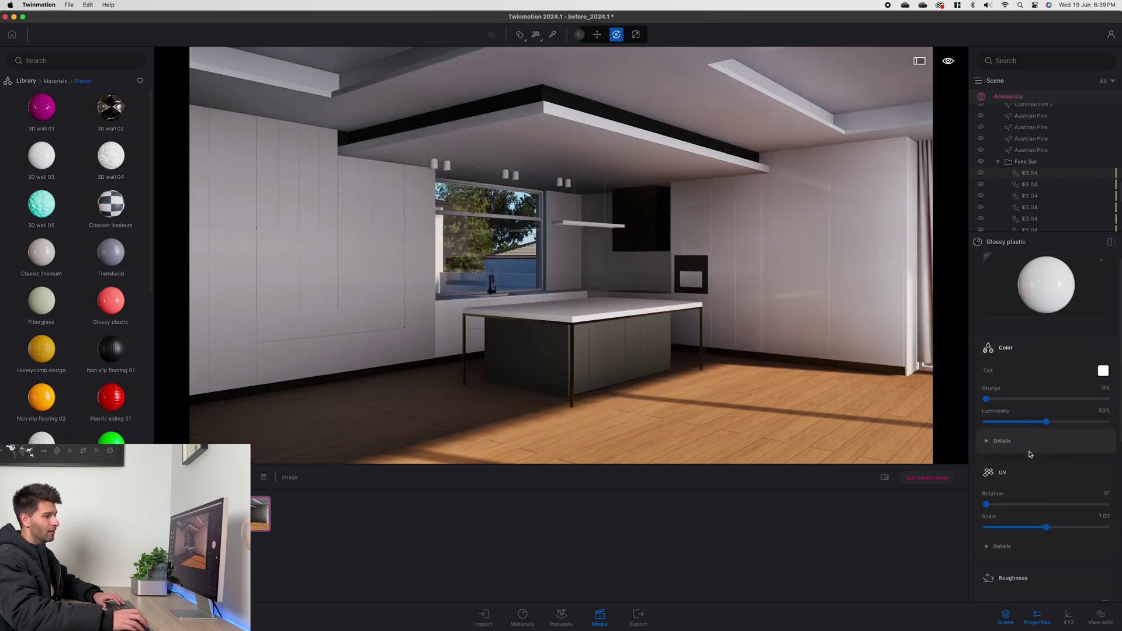
scroll(1029, 455, "down", 3)
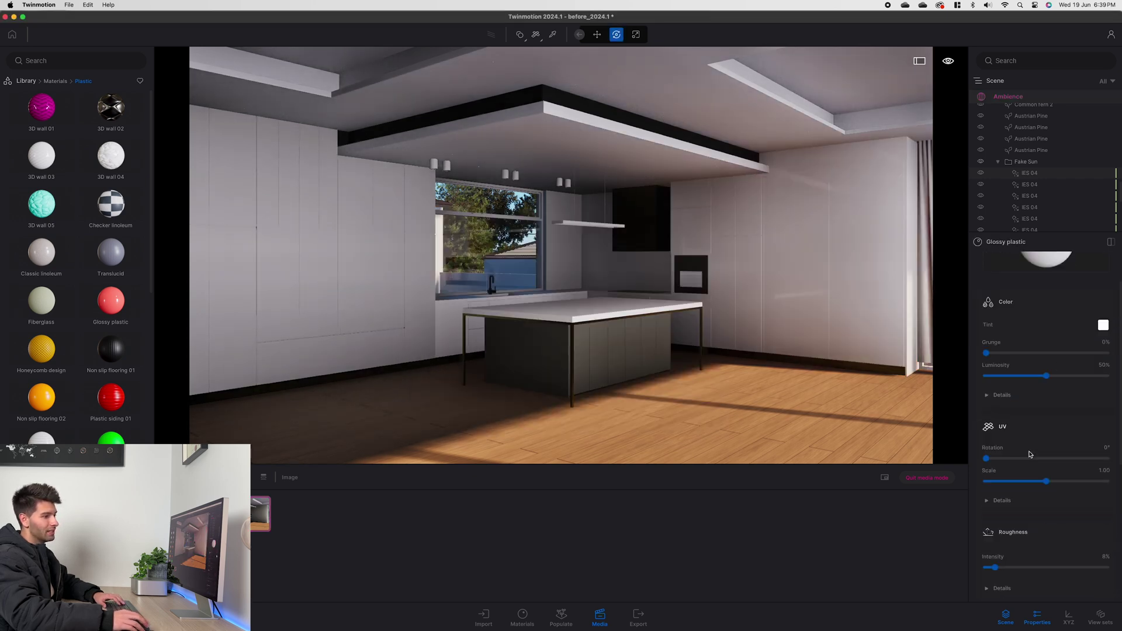
scroll(1030, 455, "down", 3)
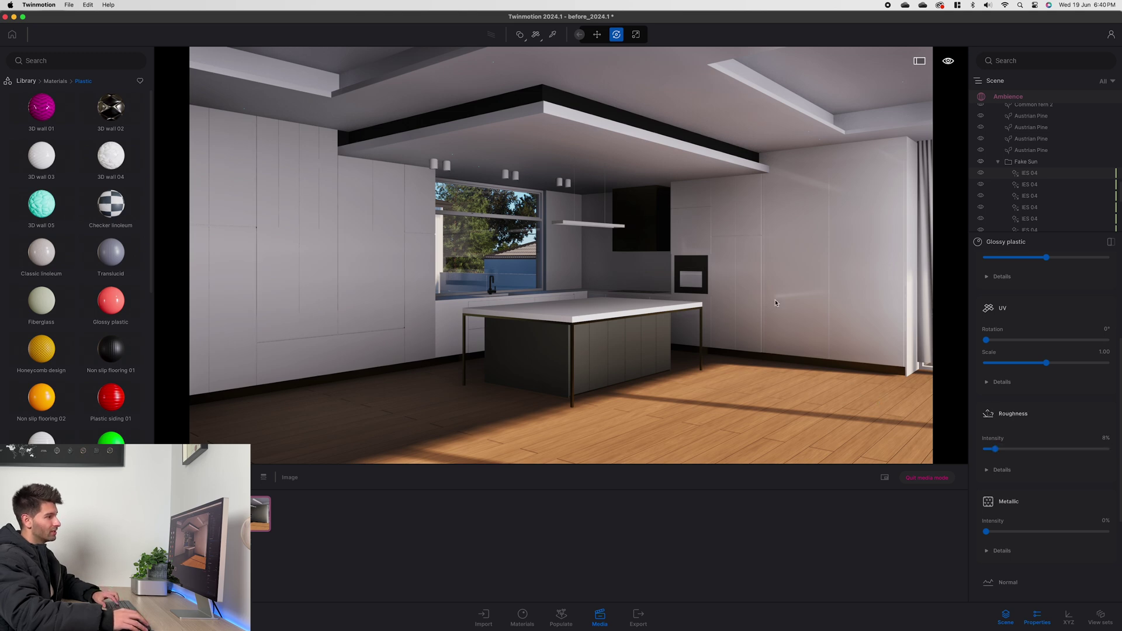
Step: Apply a Wooden Planks material to the kitchen floor and replace its color texture with a light wood texture
left_click(55, 81)
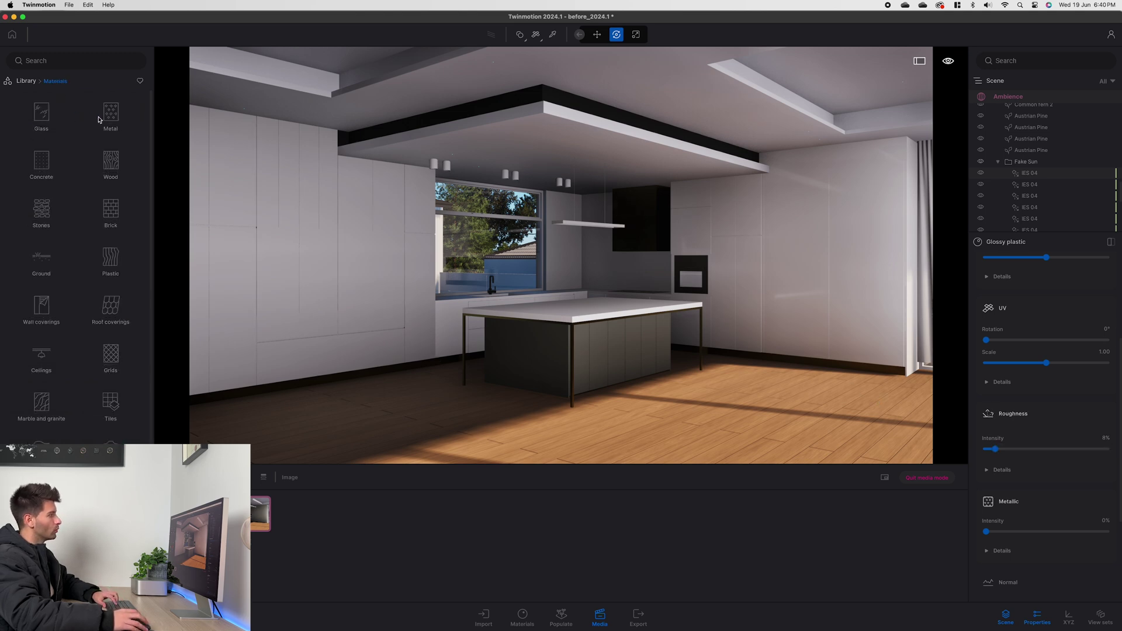
left_click(111, 162)
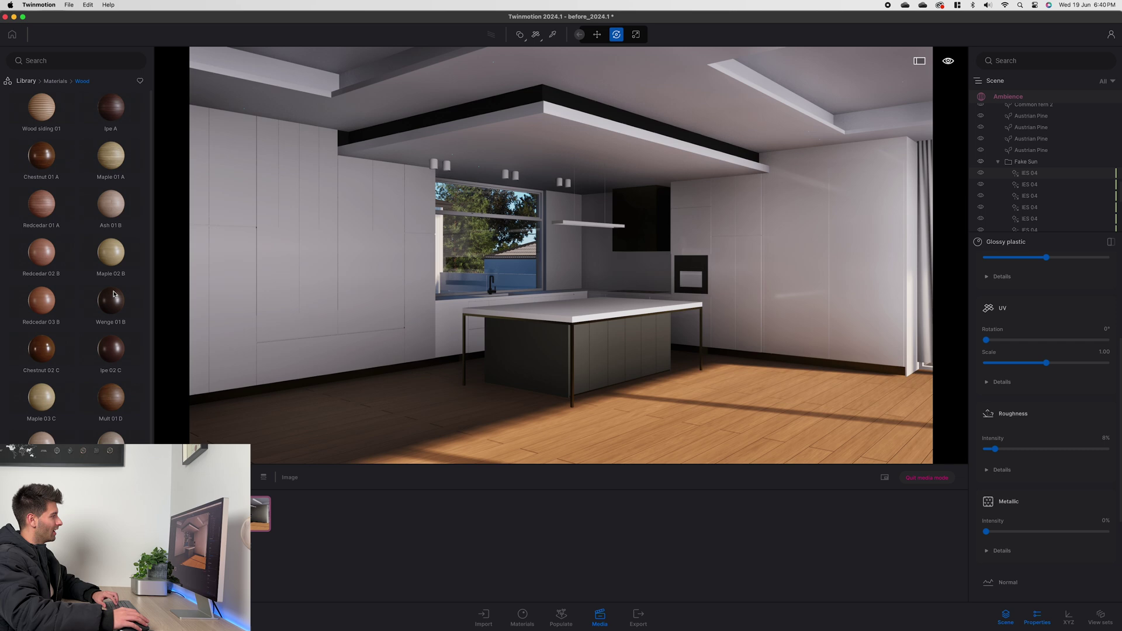
scroll(114, 294, "down", 10)
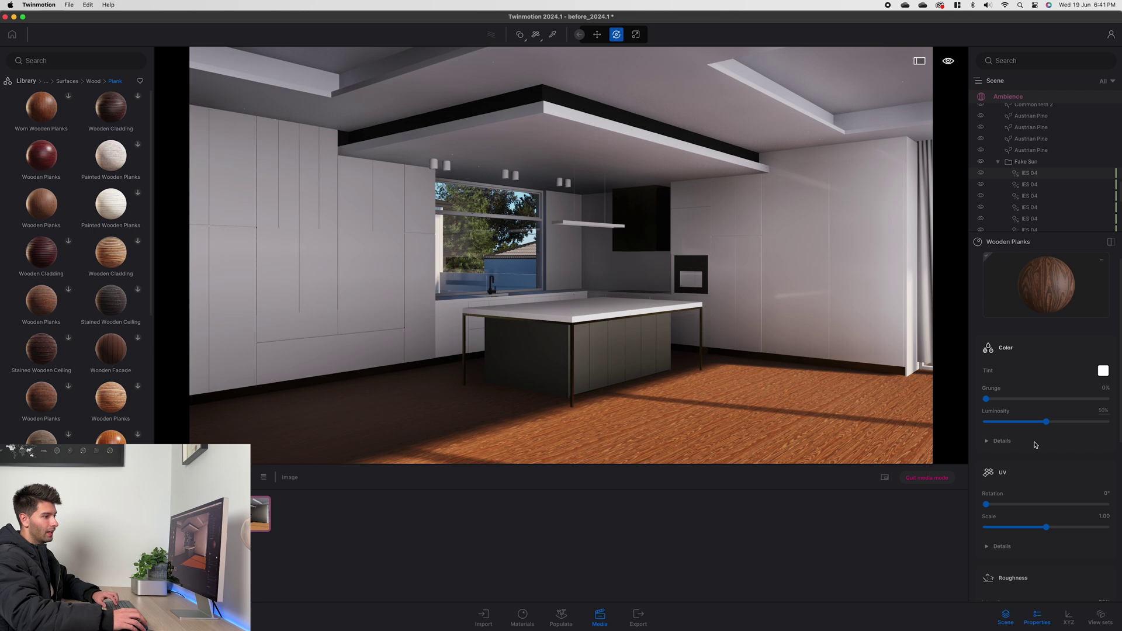
left_click(1059, 446)
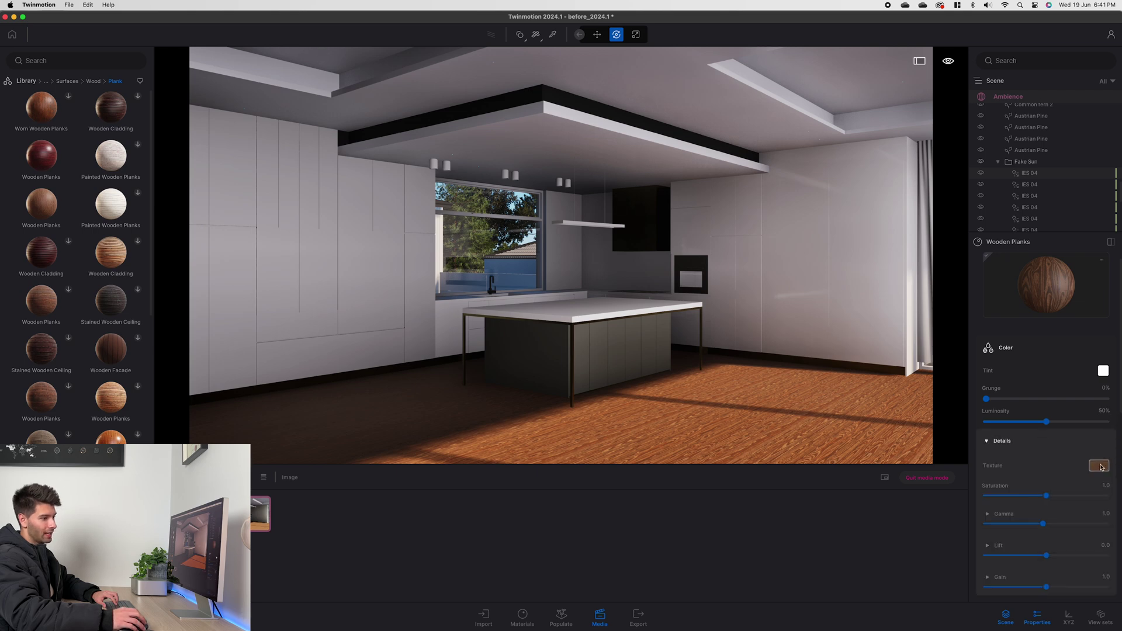
left_click(1101, 466)
left_click(1011, 448)
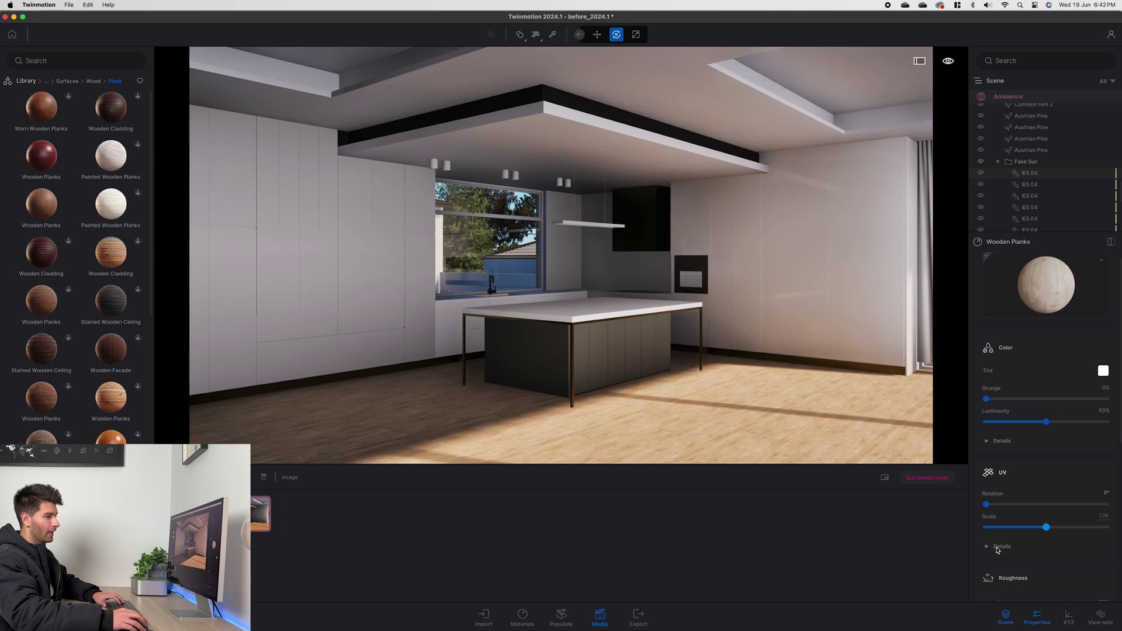
Step: Set the floor material's UV scale to 2.00
left_click(1052, 545)
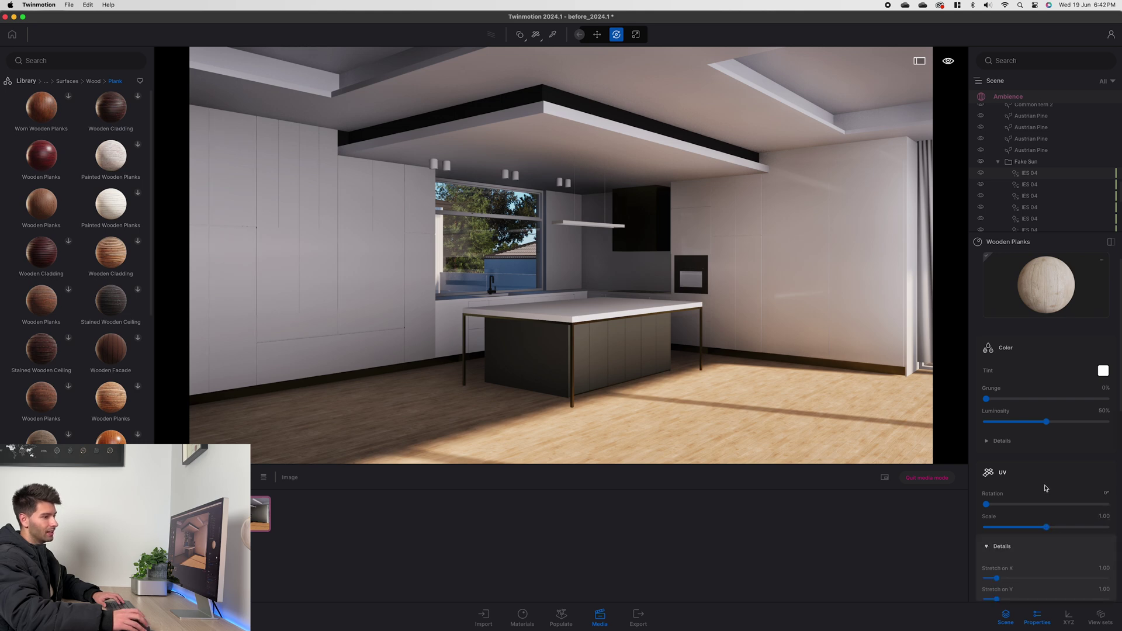
scroll(1093, 502, "down", 2)
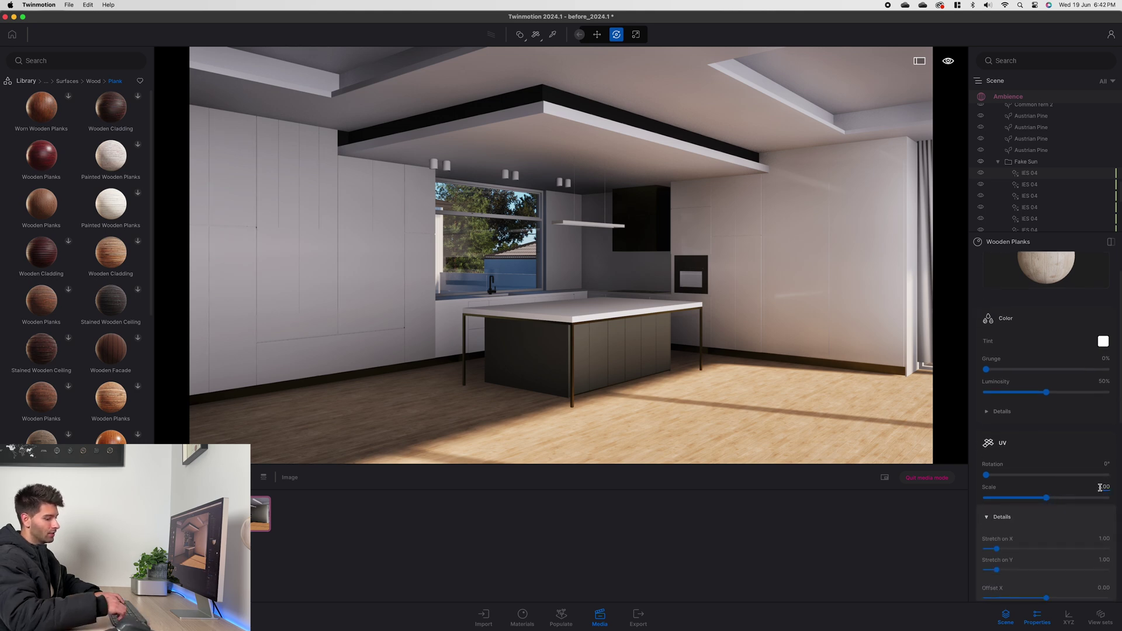
left_click(1100, 488)
type("2")
key("Return")
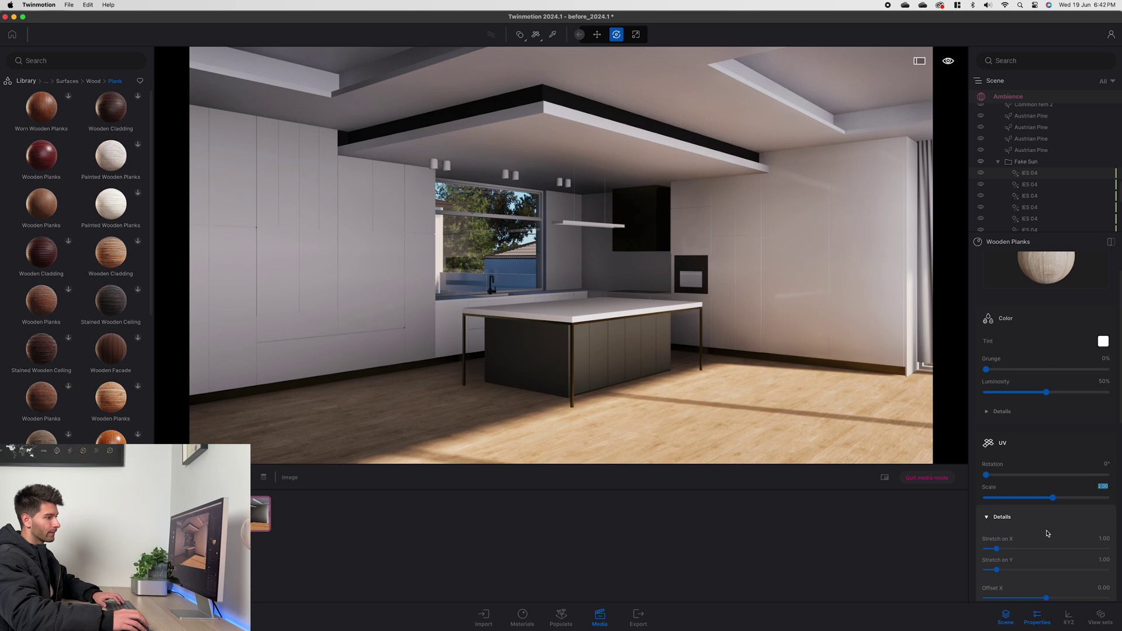
Step: Set the floor material's color gamma to 0.9, gain to 0.8 and lift to 0.1, and its UV stretch on X to 1.50
scroll(1087, 523, "down", 2)
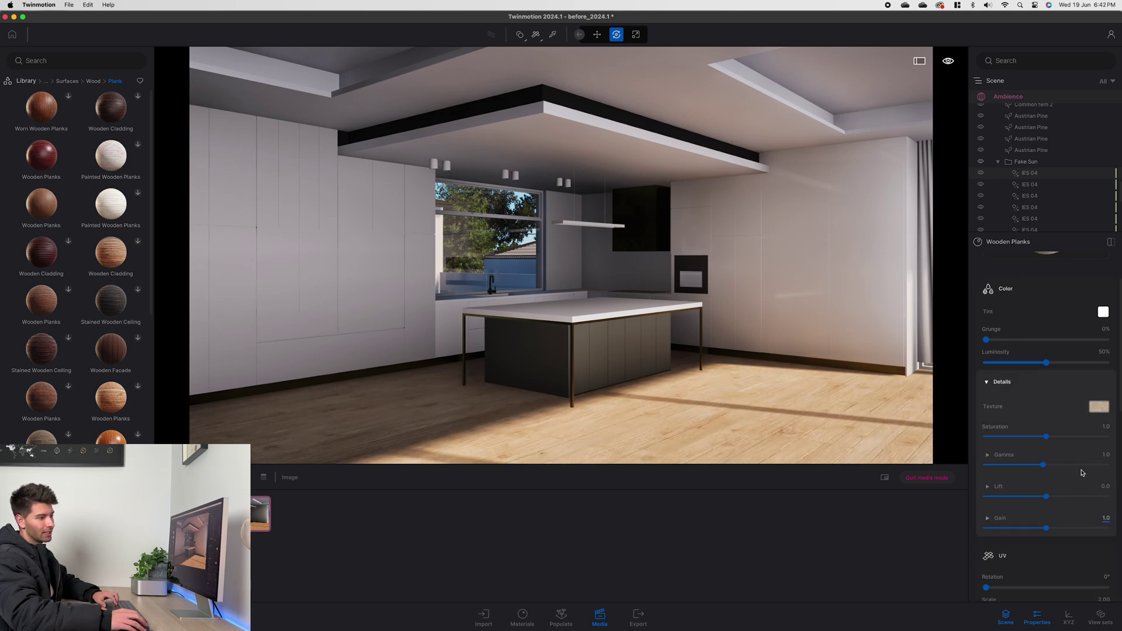
left_click(1106, 455)
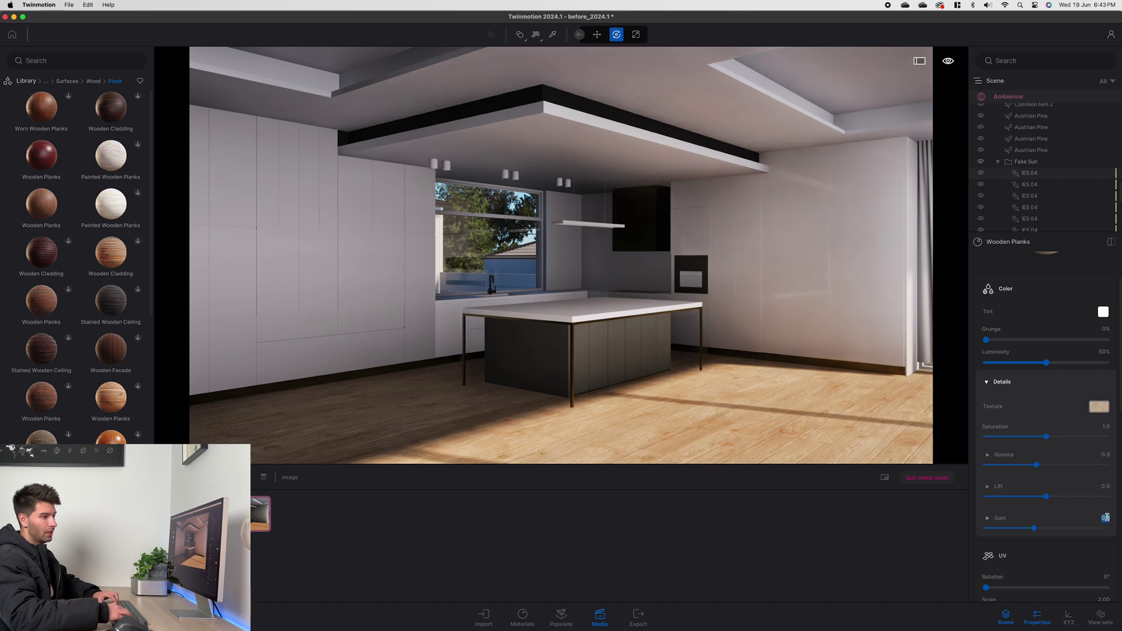
type("0.8")
key("Return")
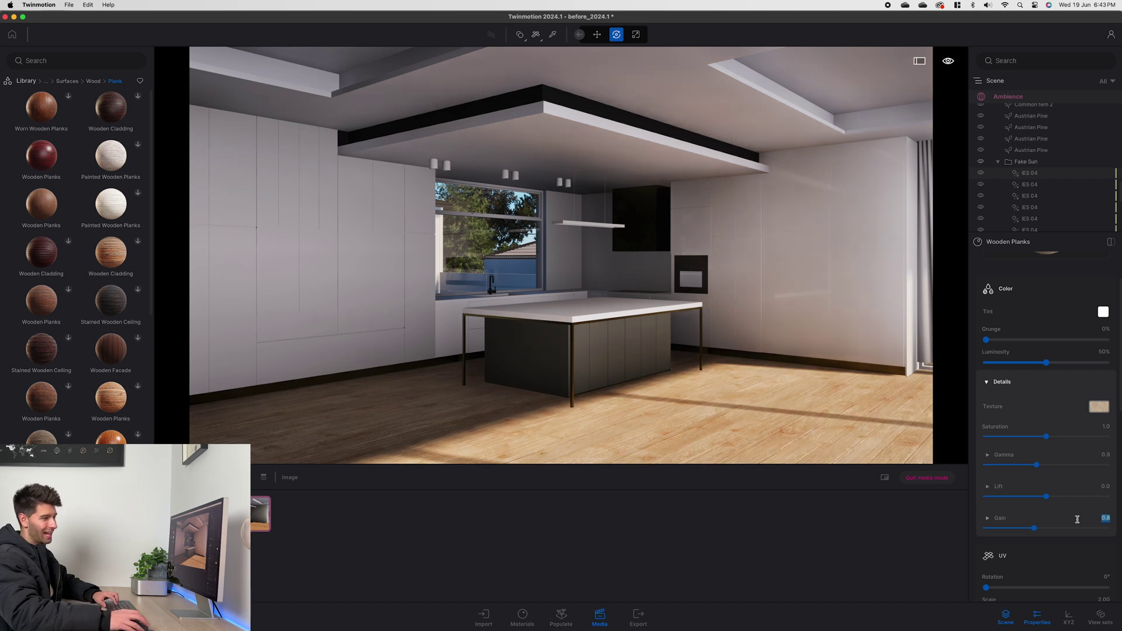
left_click(1105, 485)
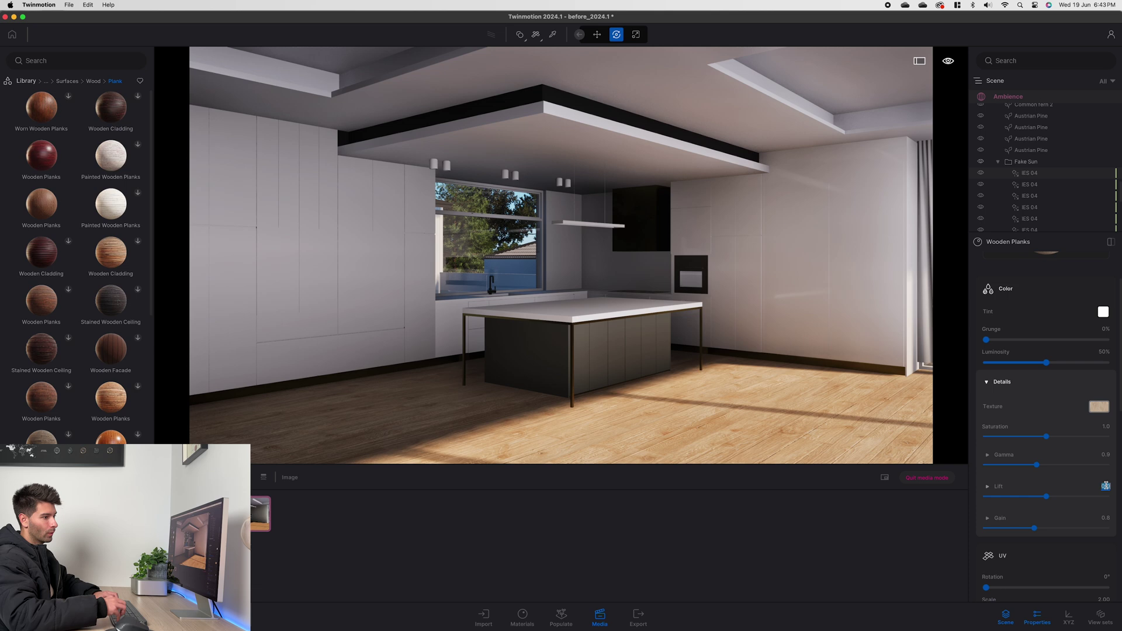
type("0.1")
key("Return")
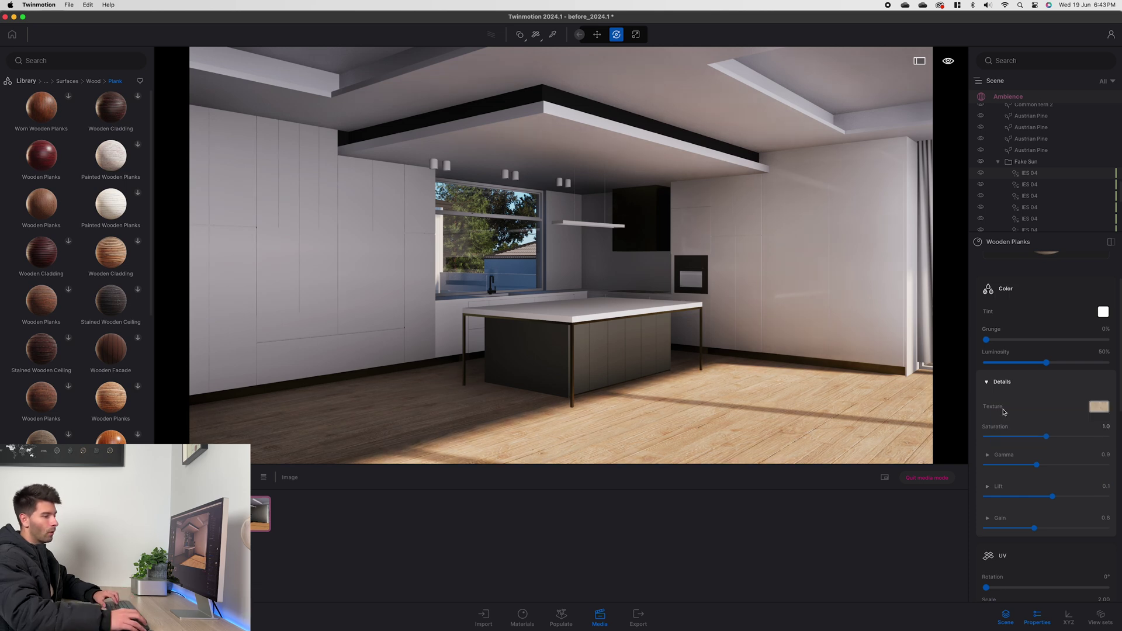
left_click(1001, 383)
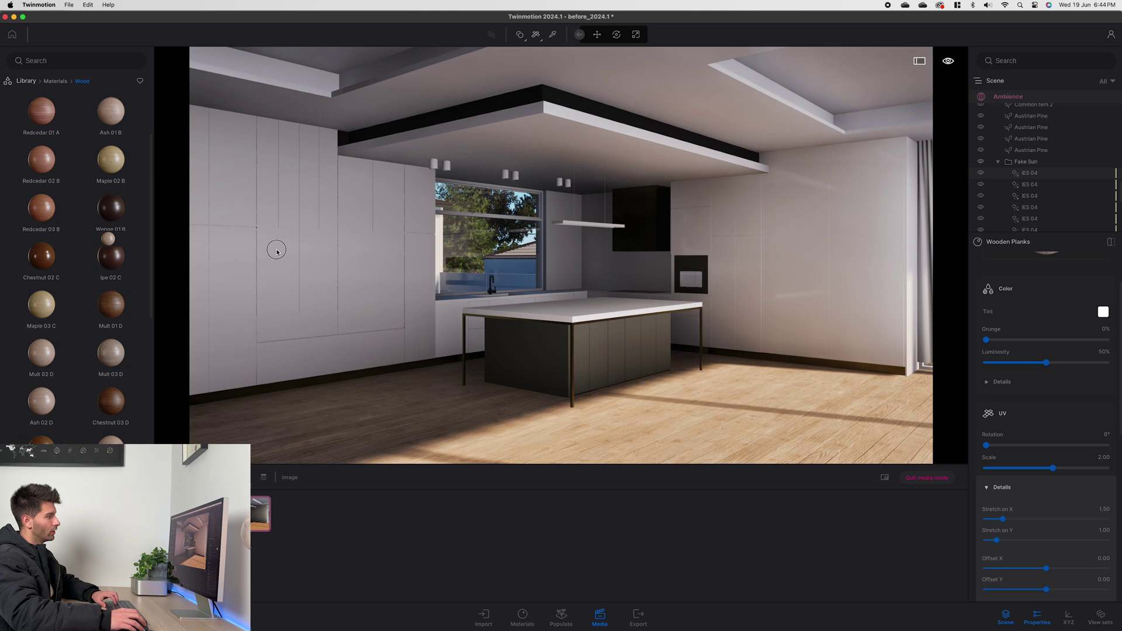
Step: Apply Ash 05 G to the tall cabinet wall beside the window, with 90° rotation, scale 2.00 and a dark grey tint
left_click(276, 247)
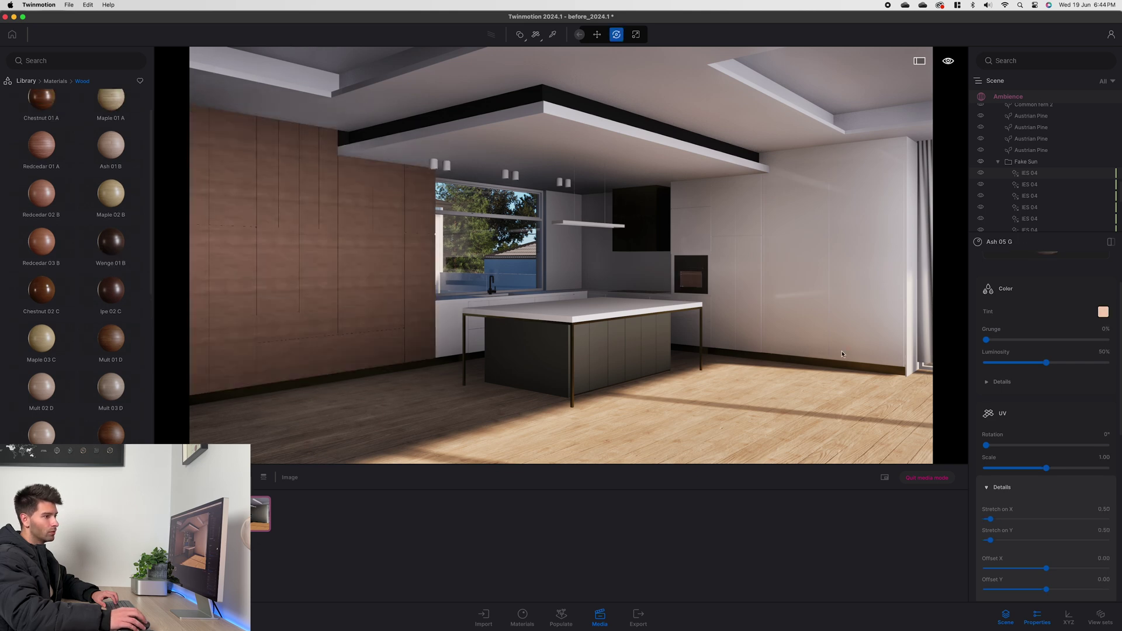
left_click(1104, 434)
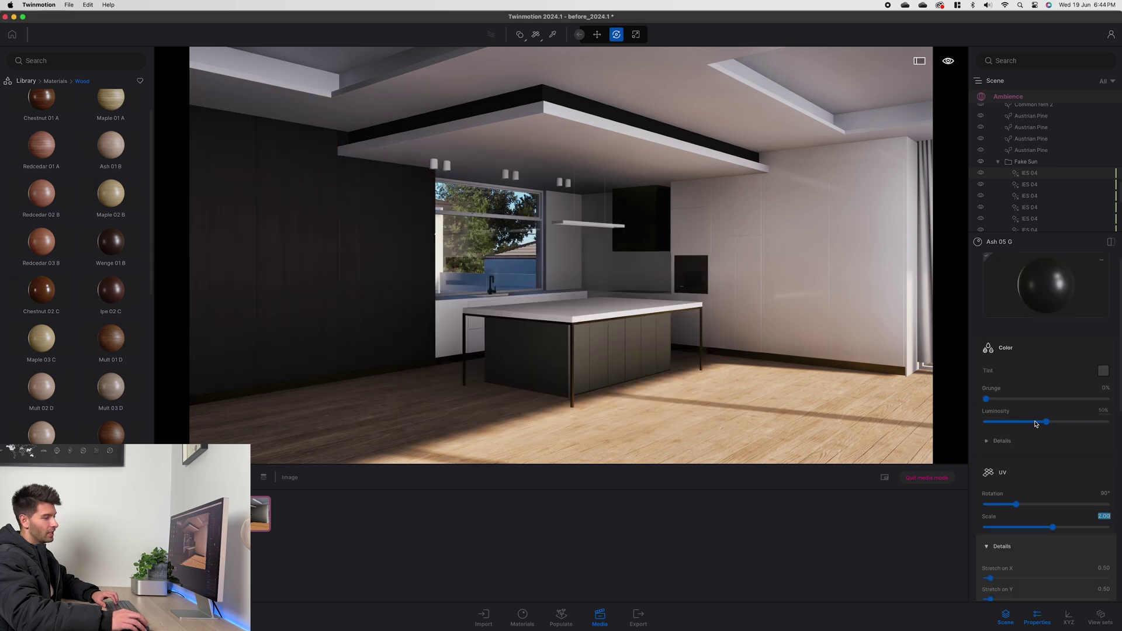
Step: Set the dark ash cabinet material's roughness to 12% and raise its metallic intensity slightly
scroll(1028, 409, "down", 5)
scroll(1028, 425, "down", 4)
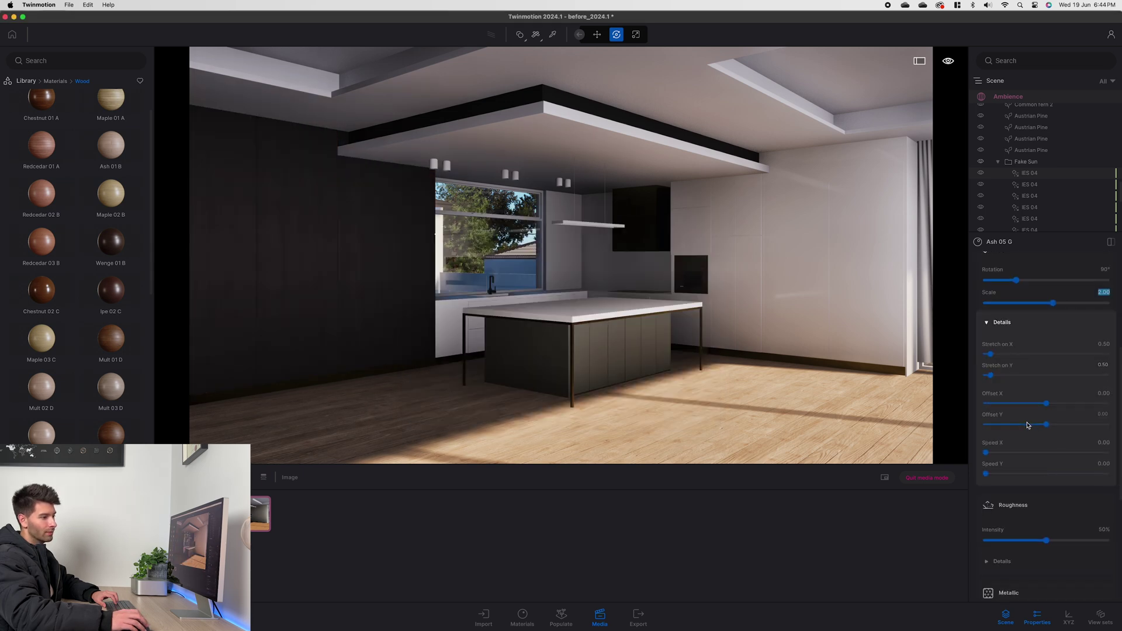
scroll(1005, 524, "down", 3)
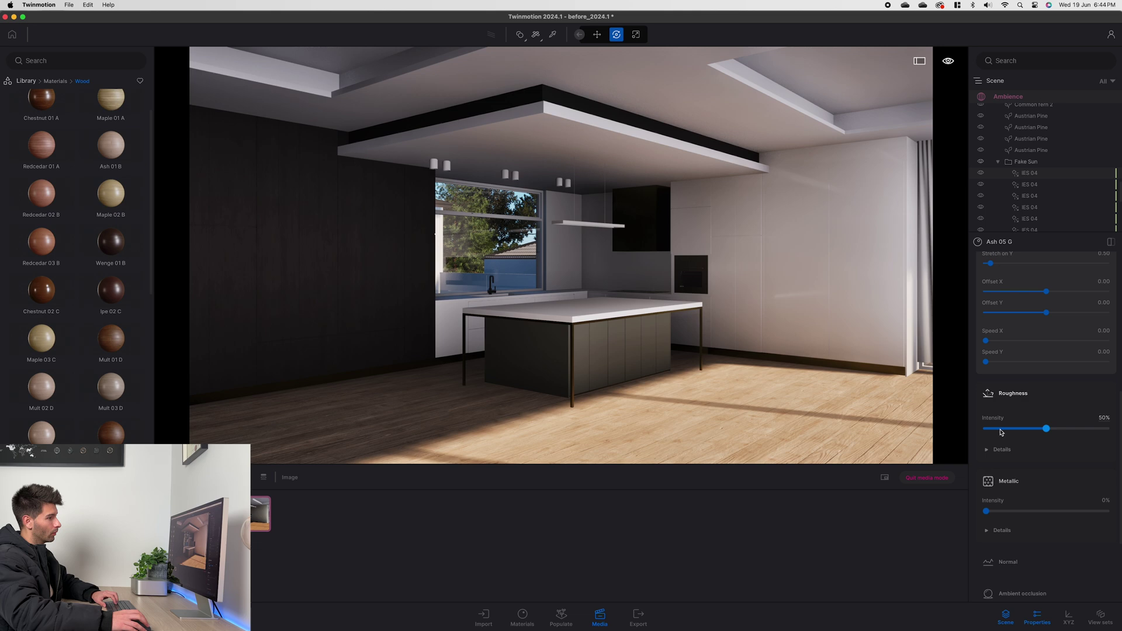
left_click(1000, 430)
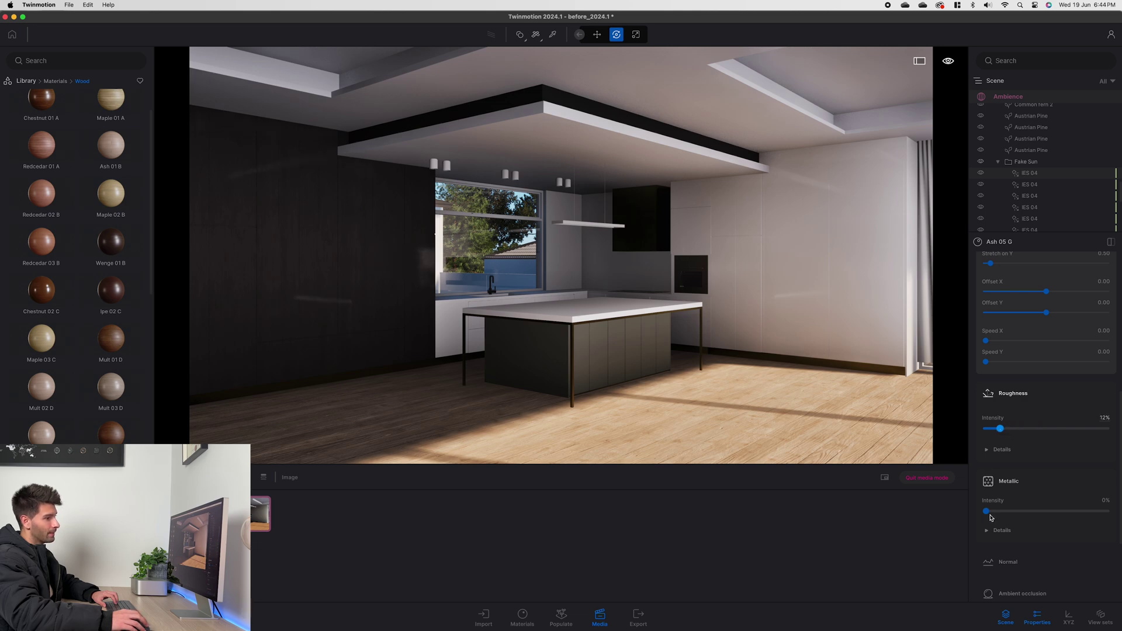
left_click_drag(990, 514, 995, 512)
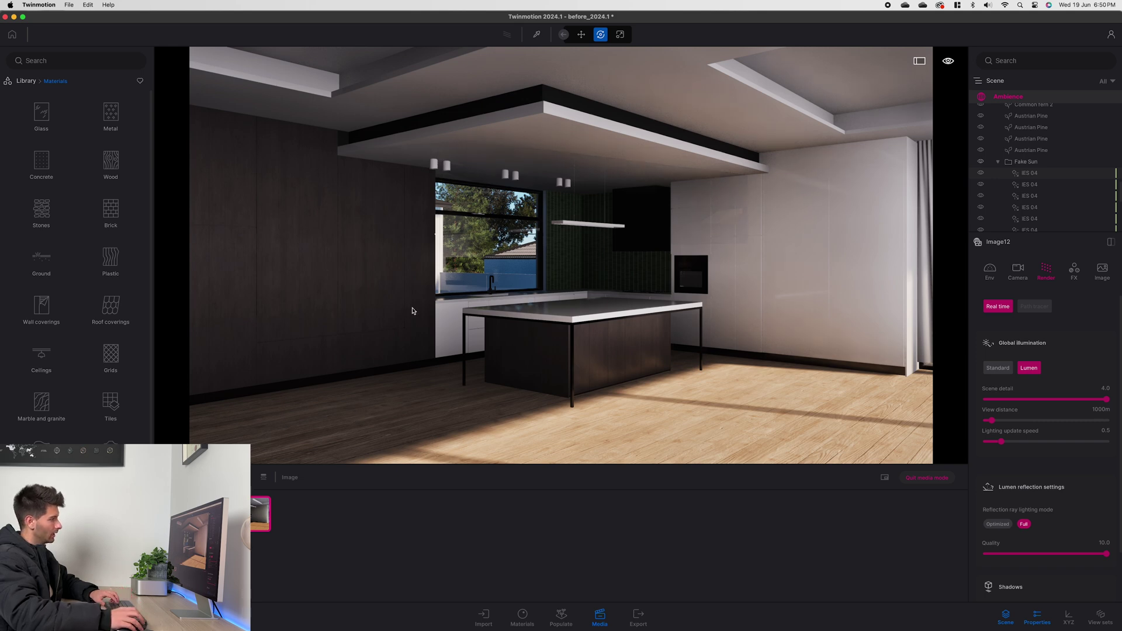
Step: Apply the Neon 02 material to the undersides of the cylindrical ceiling spotlights
key("w")
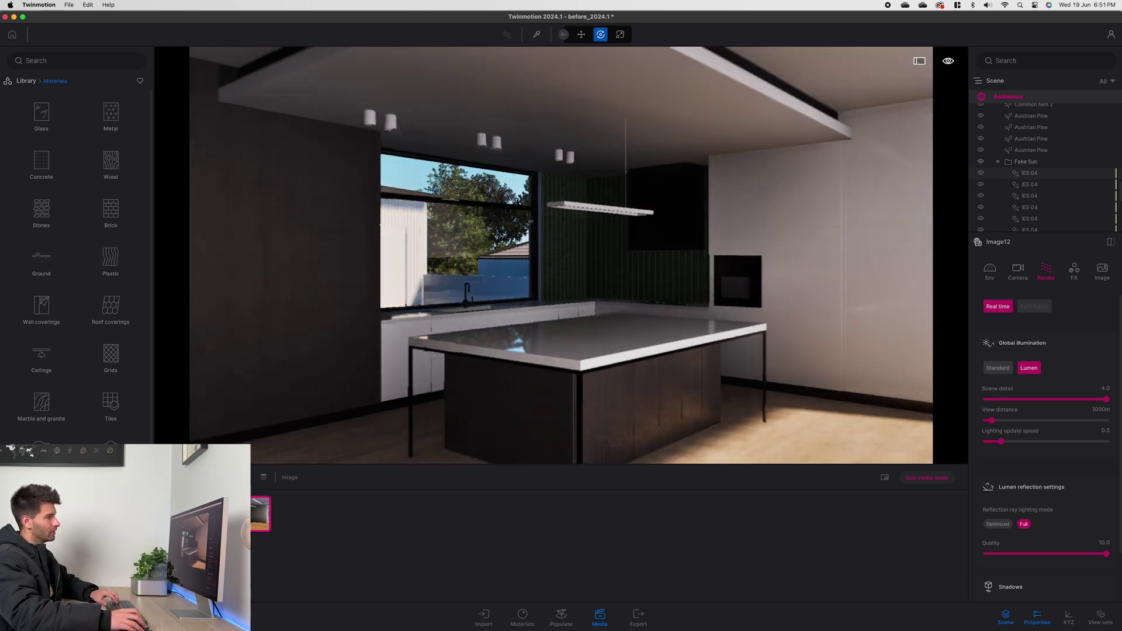
right_click_drag(471, 280, 526, 251)
key("a")
right_click_drag(442, 295, 497, 245)
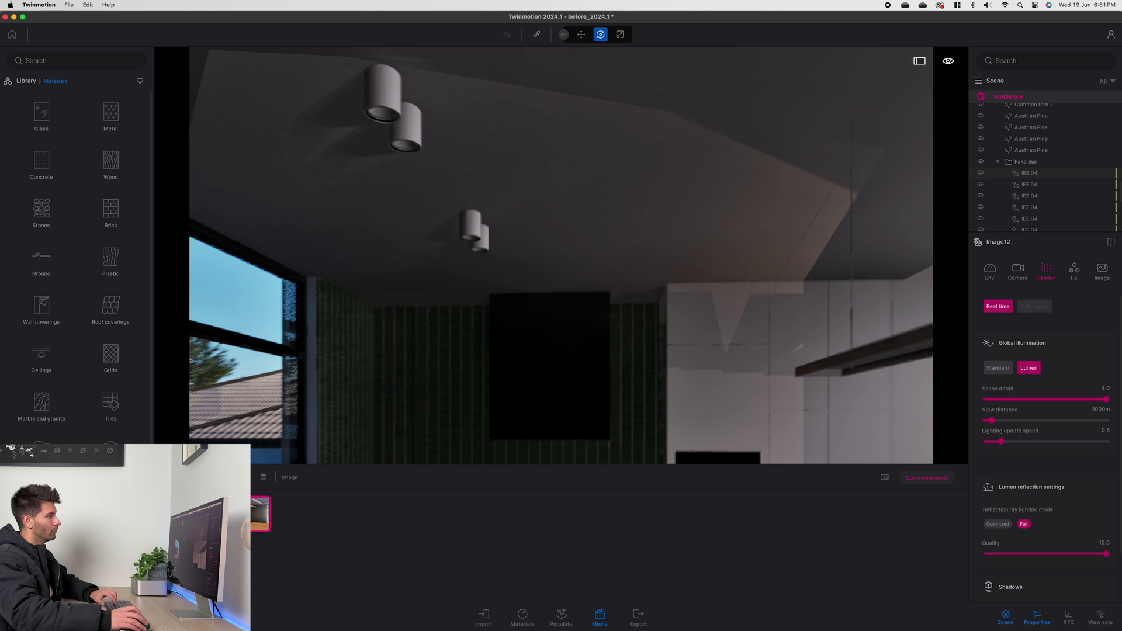
left_click_drag(442, 296, 455, 270)
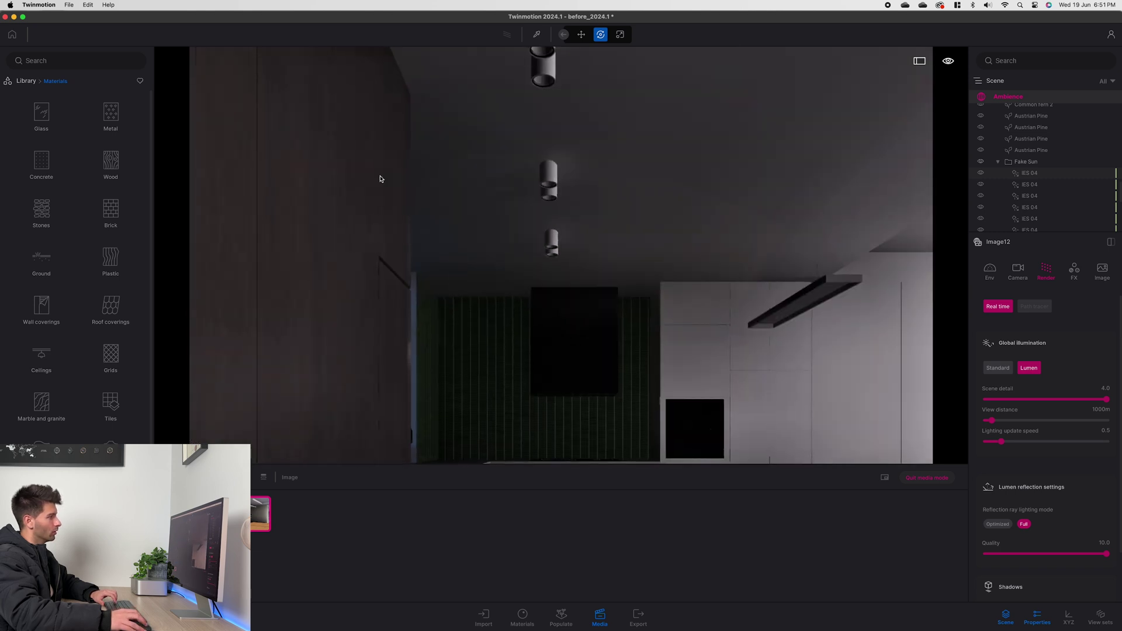
key("d")
key("s")
scroll(111, 374, "down", 1)
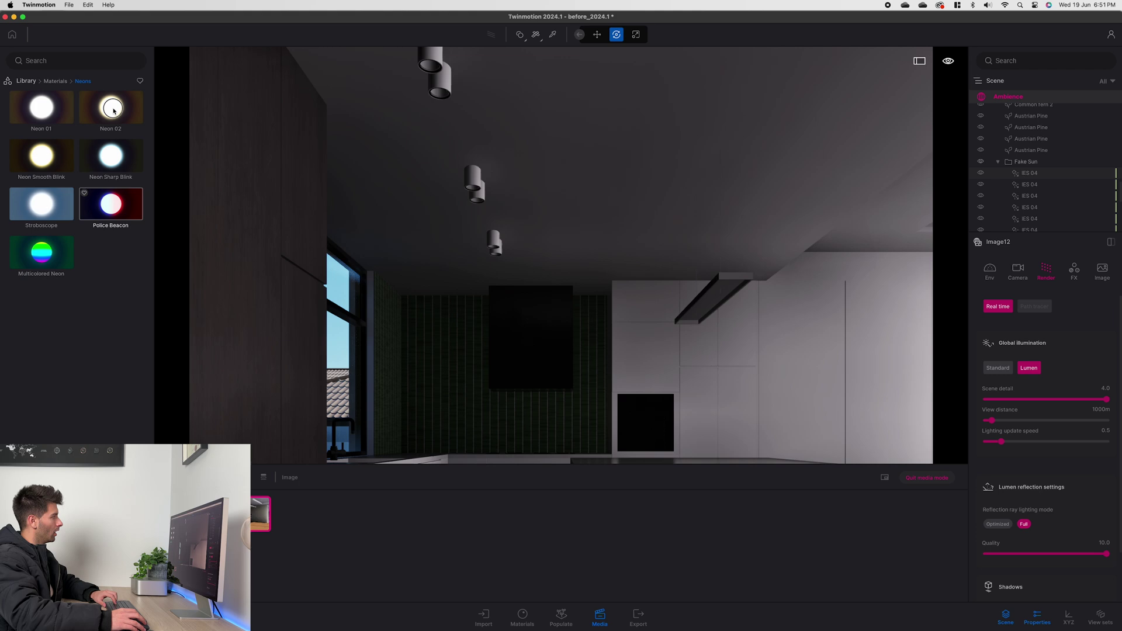
left_click_drag(111, 107, 428, 66)
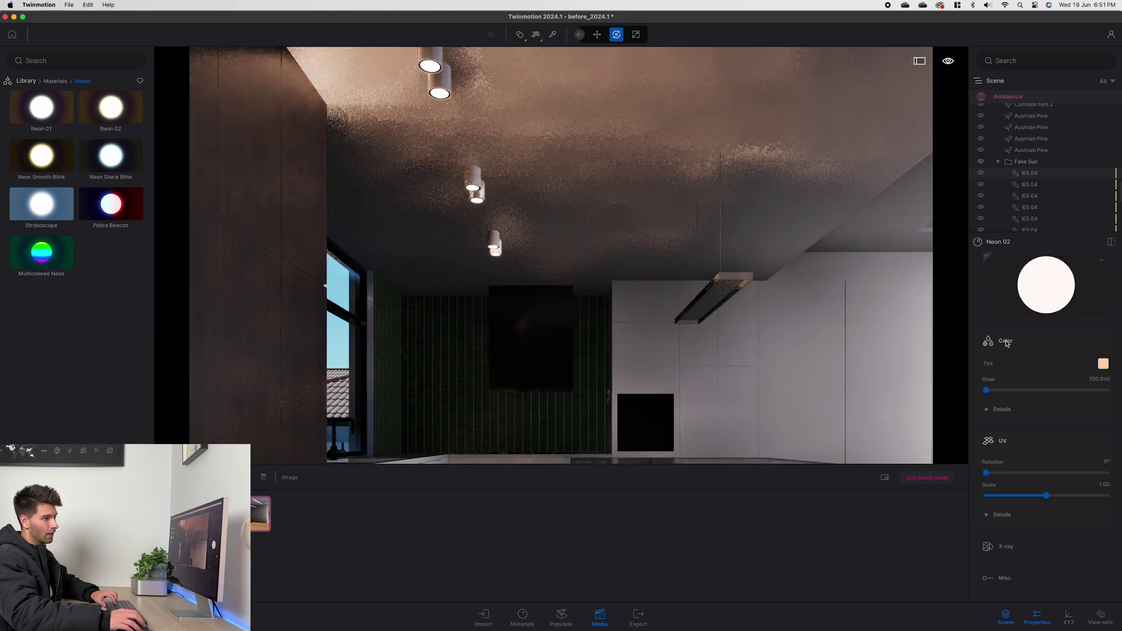
Step: Set the glow of the ceiling spotlights' Neon 02 material to 10
left_click(1106, 379)
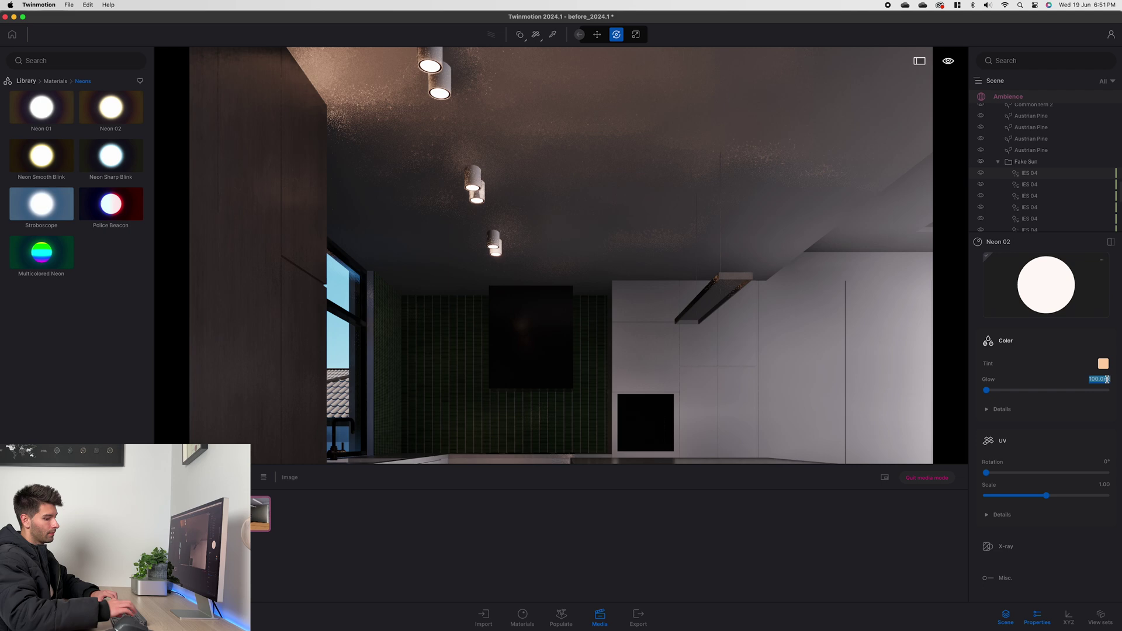
type("10")
key("Return")
left_click_drag(723, 292, 723, 292)
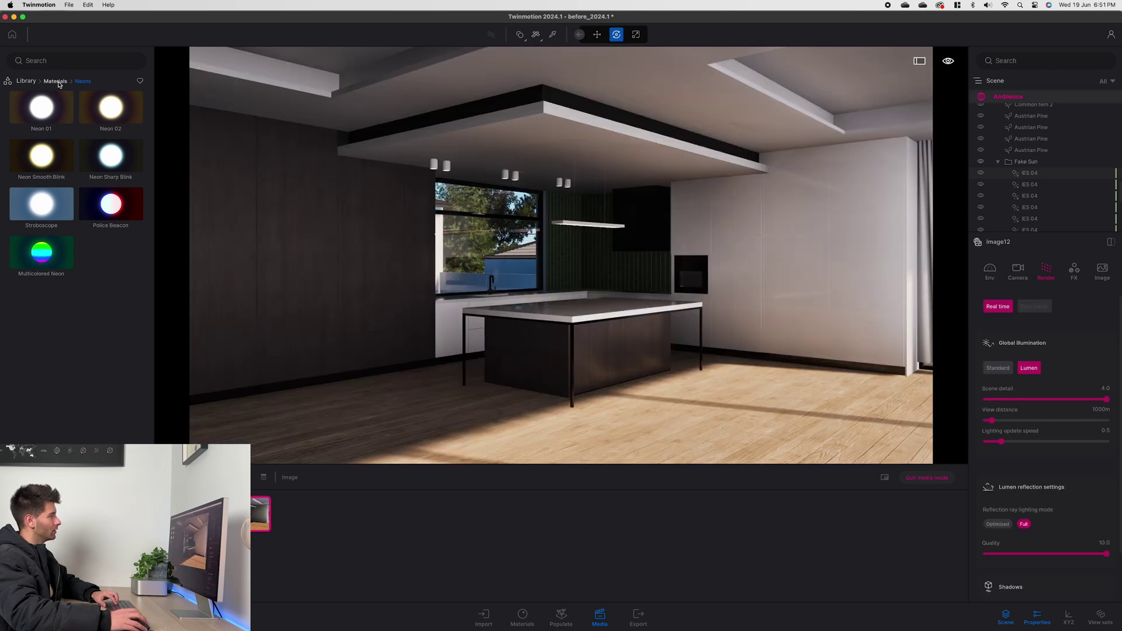
Step: Place an IES 05 light from the library directly beneath the cylindrical ceiling spotlight nearest the dark ash wall
left_click(58, 82)
left_click(27, 81)
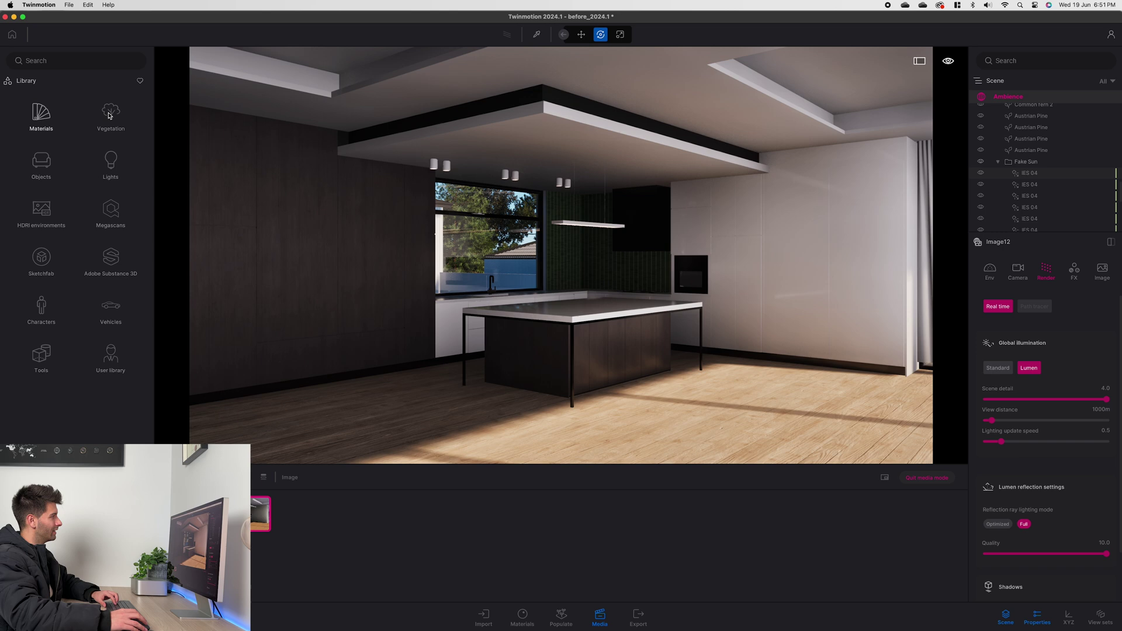
left_click(110, 163)
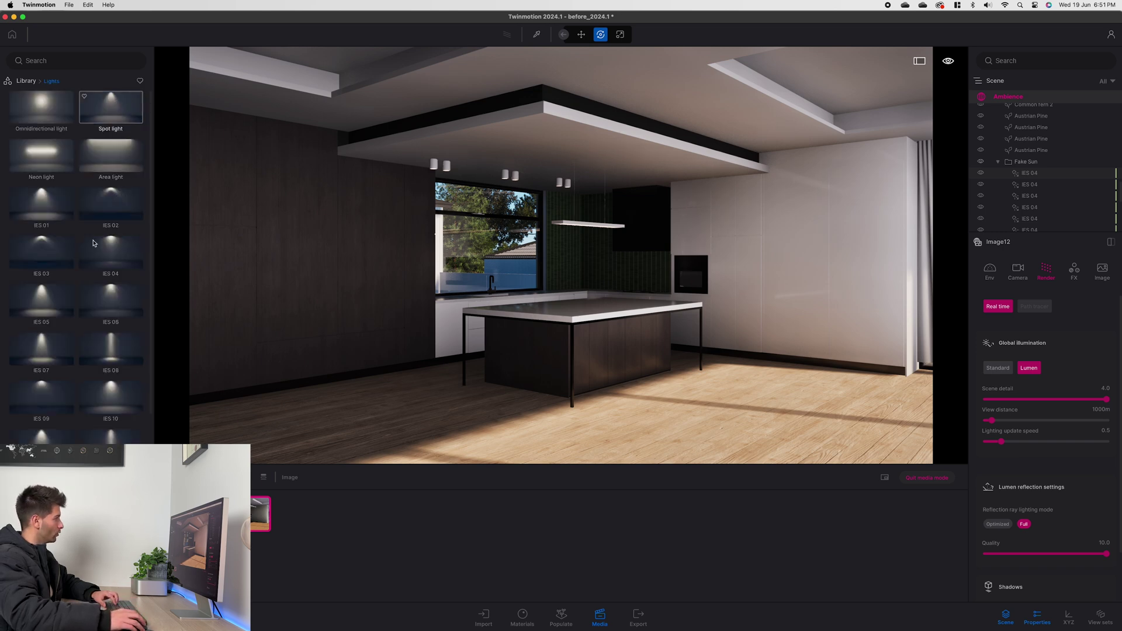
left_click_drag(51, 316, 432, 175)
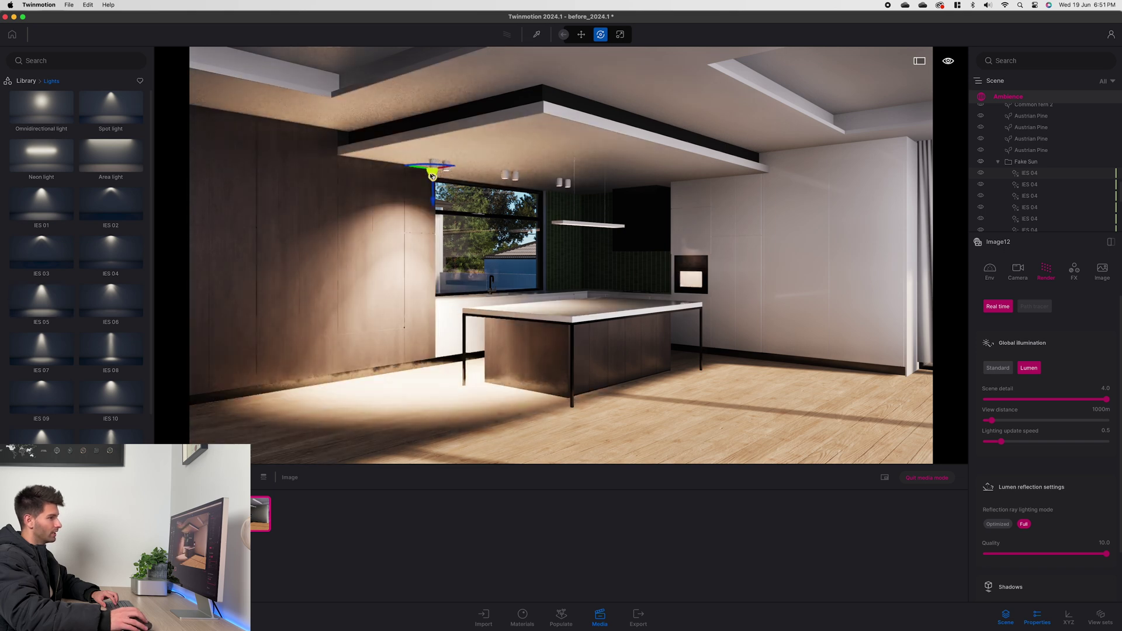
Step: Set the IES 05 light's intensity to 0.1 lm and its cone angle to 45°
left_click(1097, 304)
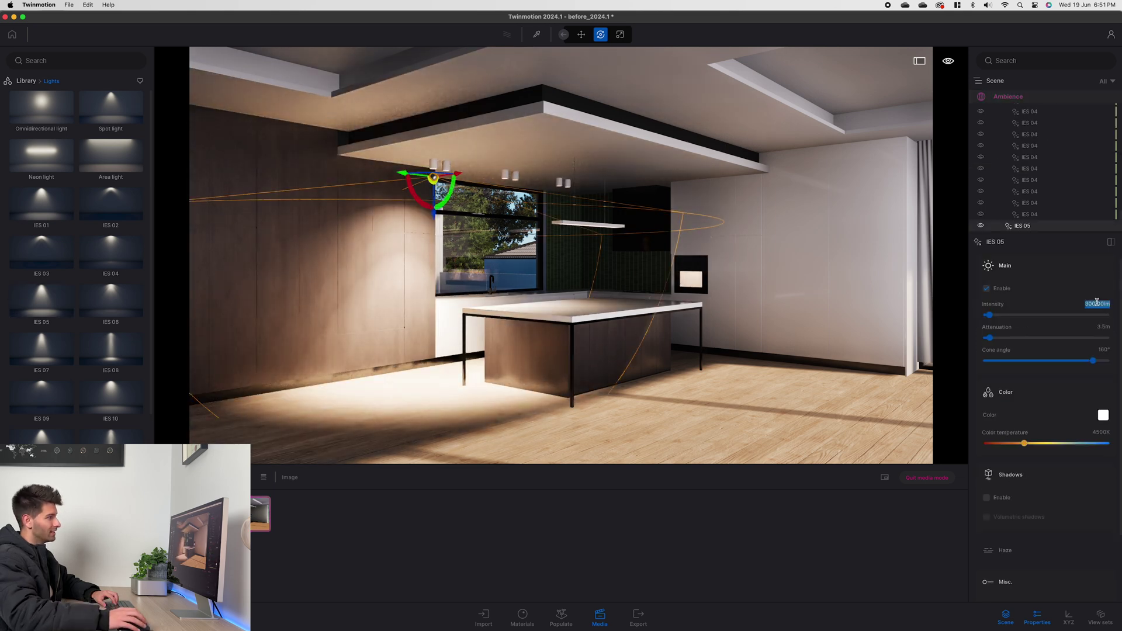
type("0.1")
key("Return")
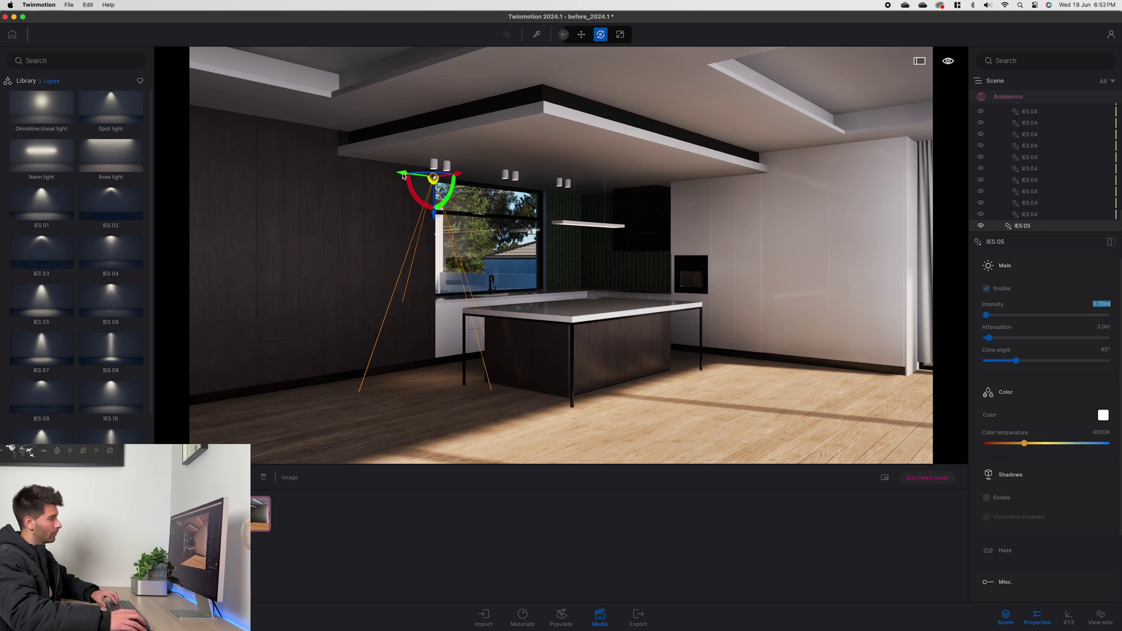
Step: Copy the IES 05 light beneath the other five ceiling spotlights and place an area light at the floating shelf
left_click_drag(403, 175, 417, 178, "shift")
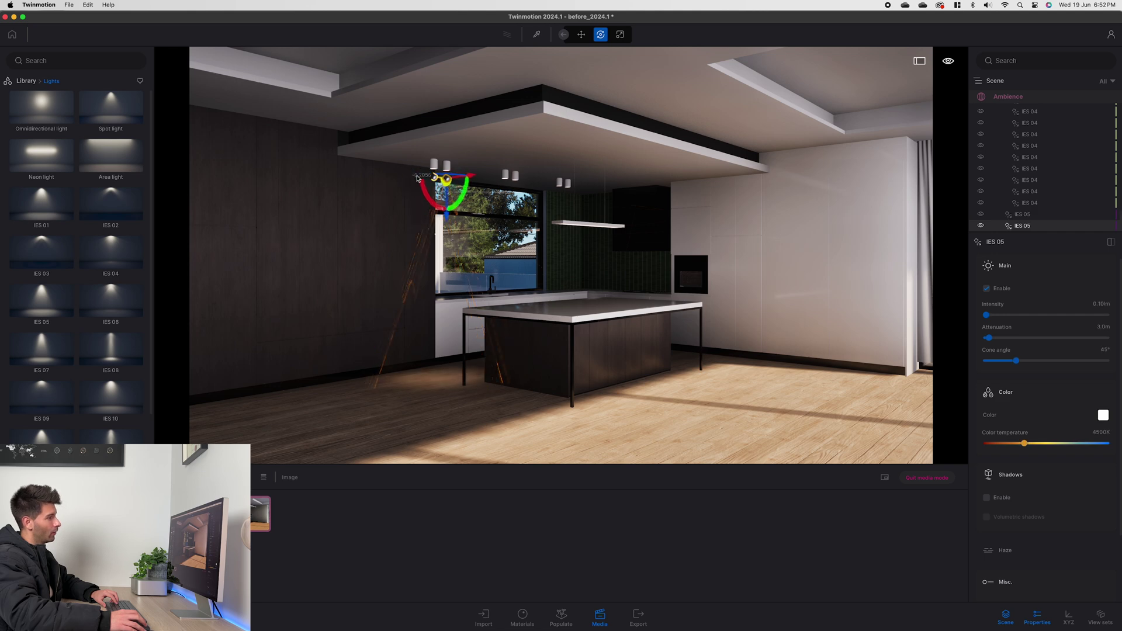
left_click_drag(487, 218, 489, 218, "alt")
left_click(592, 372)
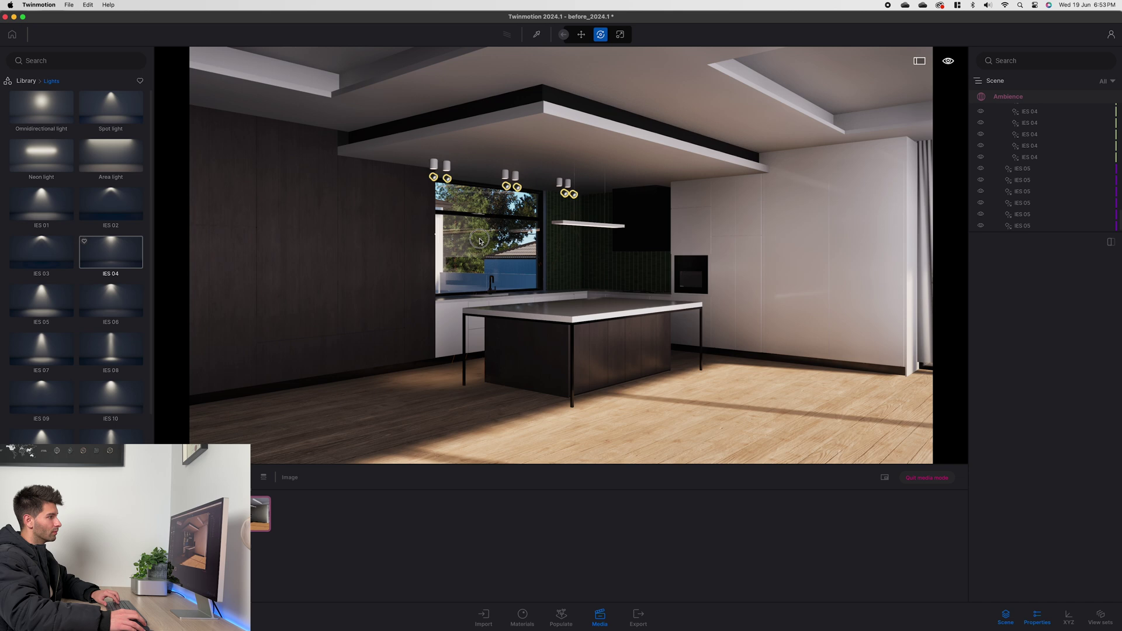
left_click(588, 226)
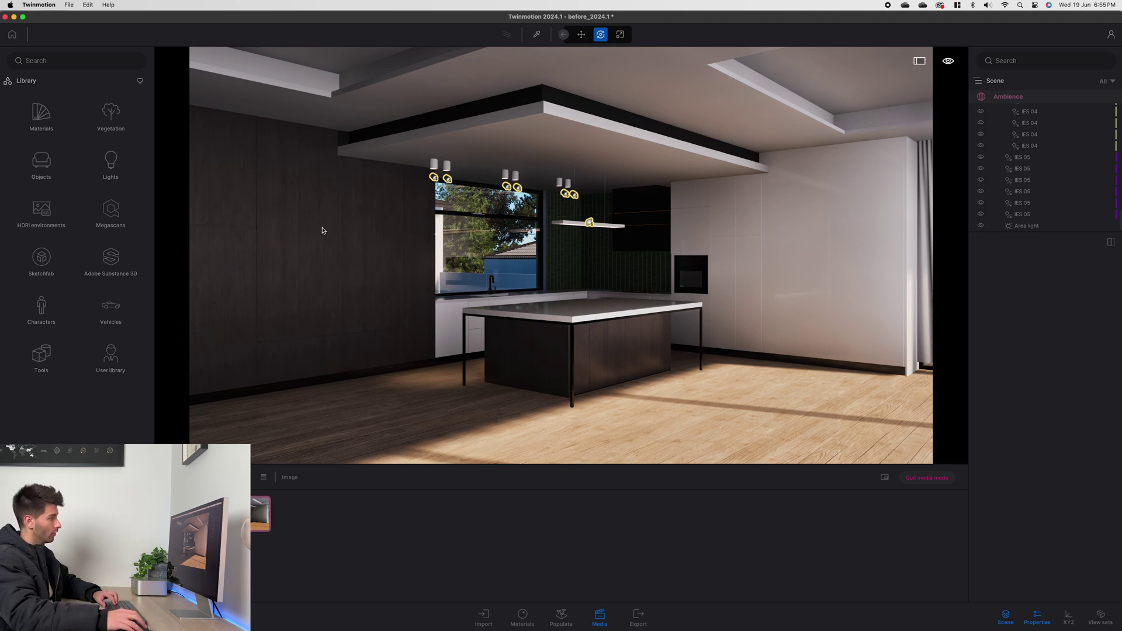
Step: Search the Sketchfab library for "stool" and preview the Dima upholstered barstool
left_click(49, 167)
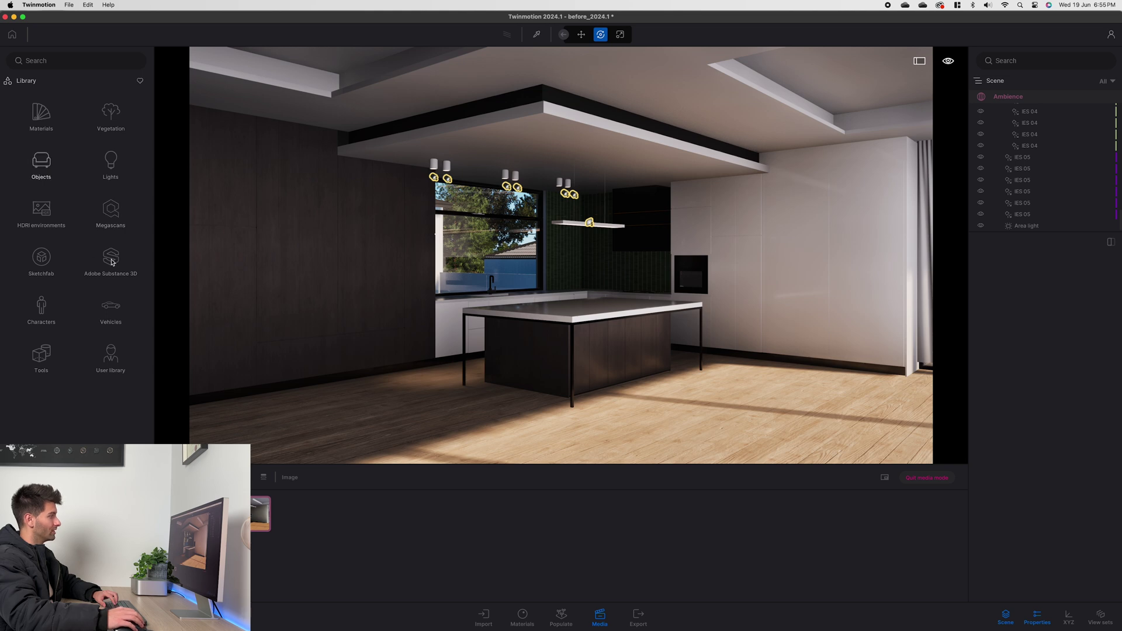
left_click(42, 261)
left_click(52, 60)
type("stool")
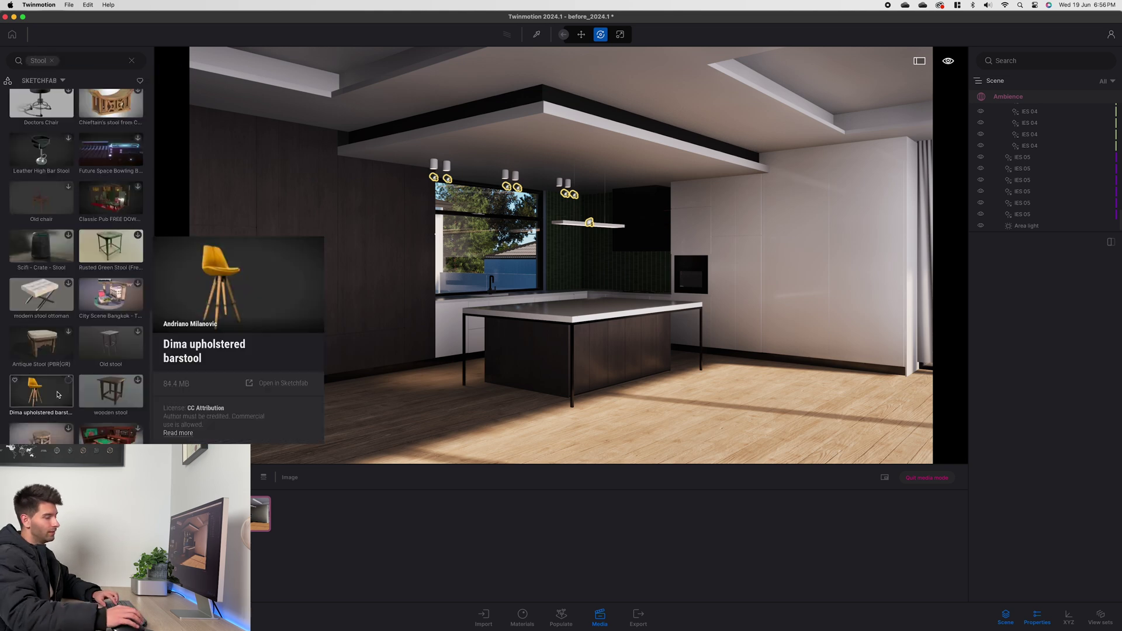